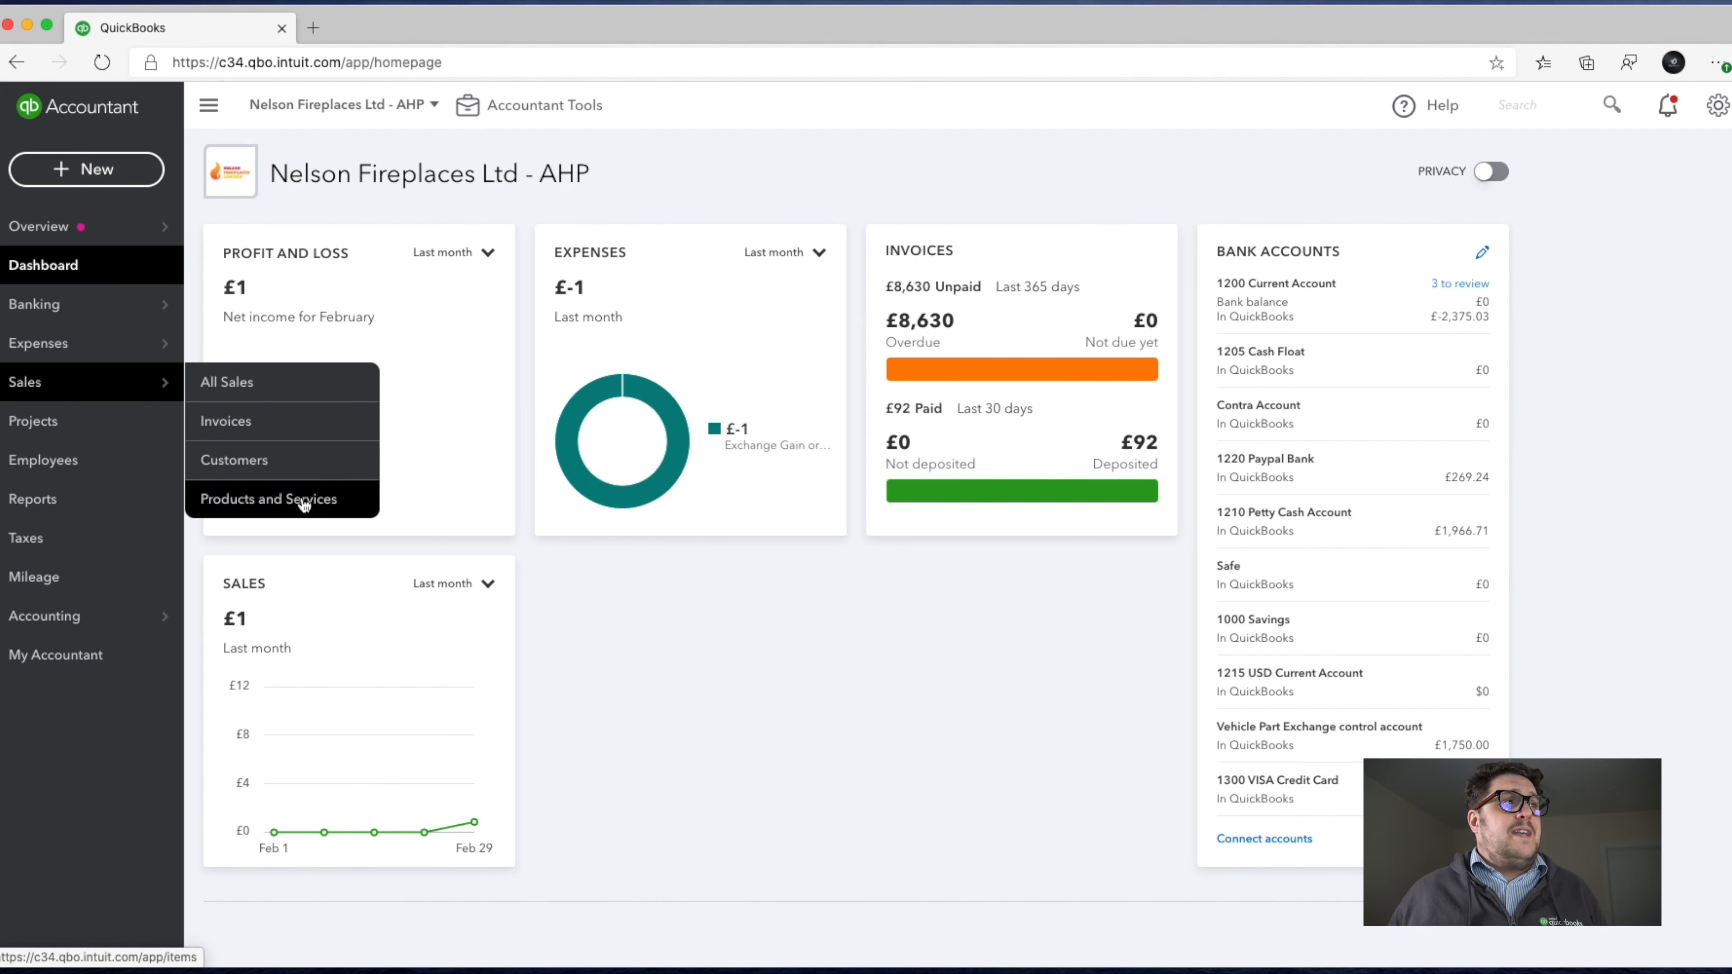
Step: Open the list of all sales and examine its status totals and transactions, and open the invoices list
click(307, 384)
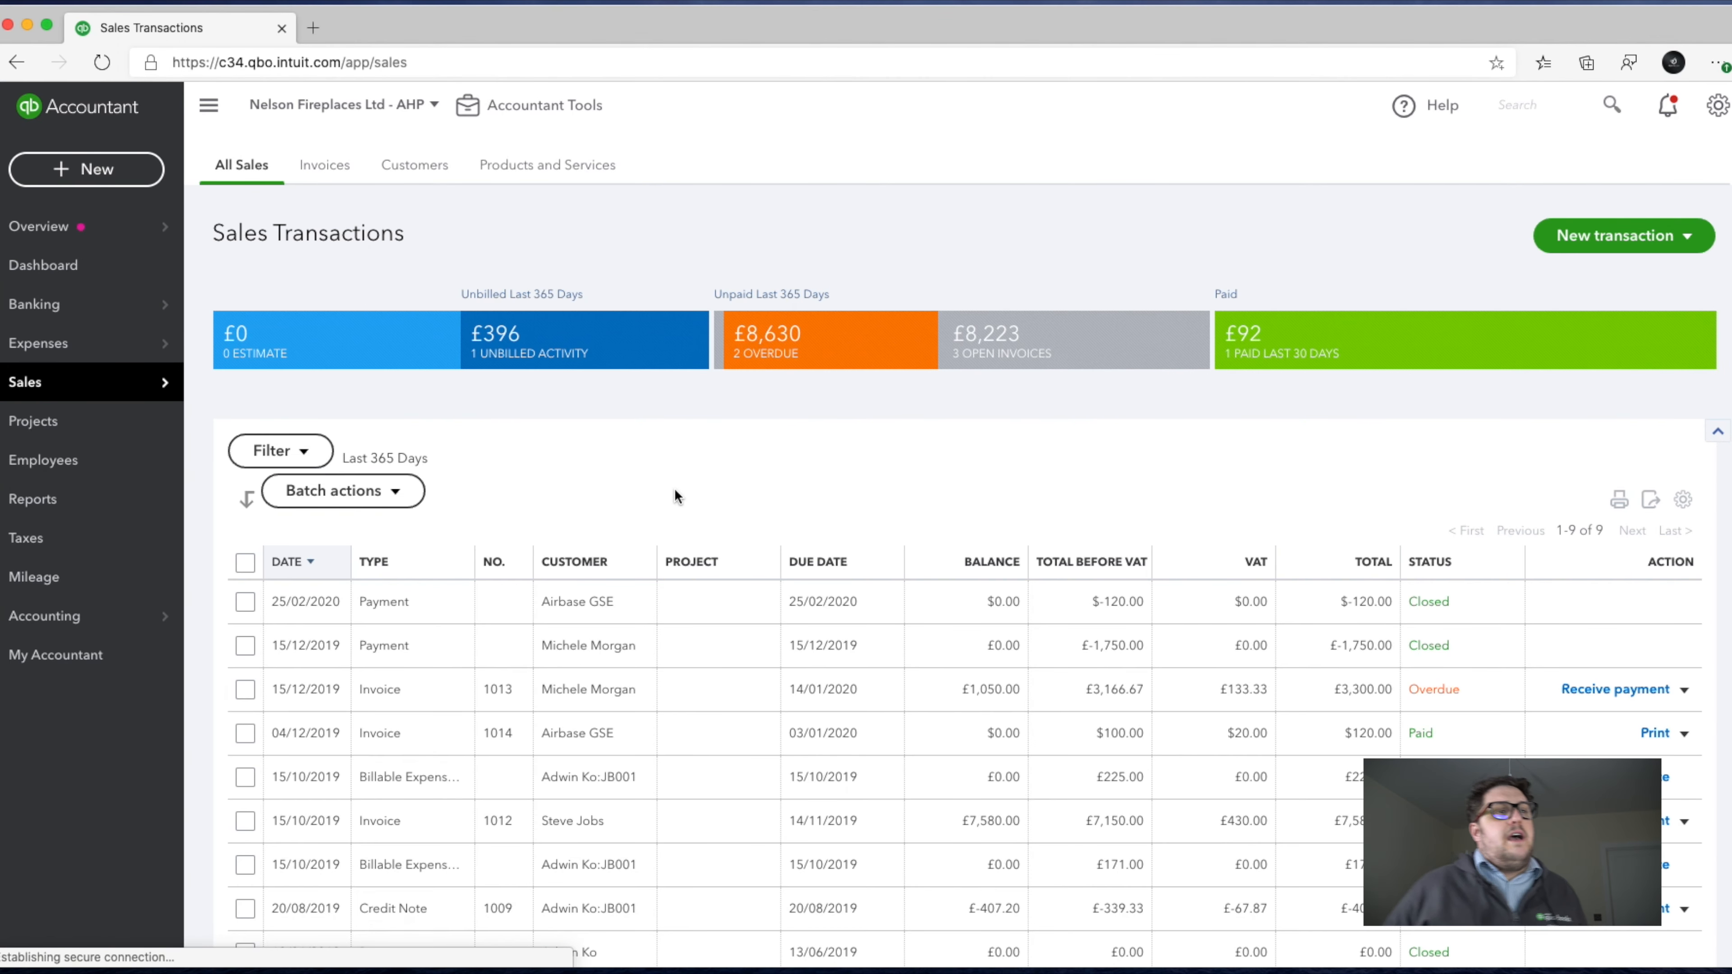
scroll(674, 489, down, 2)
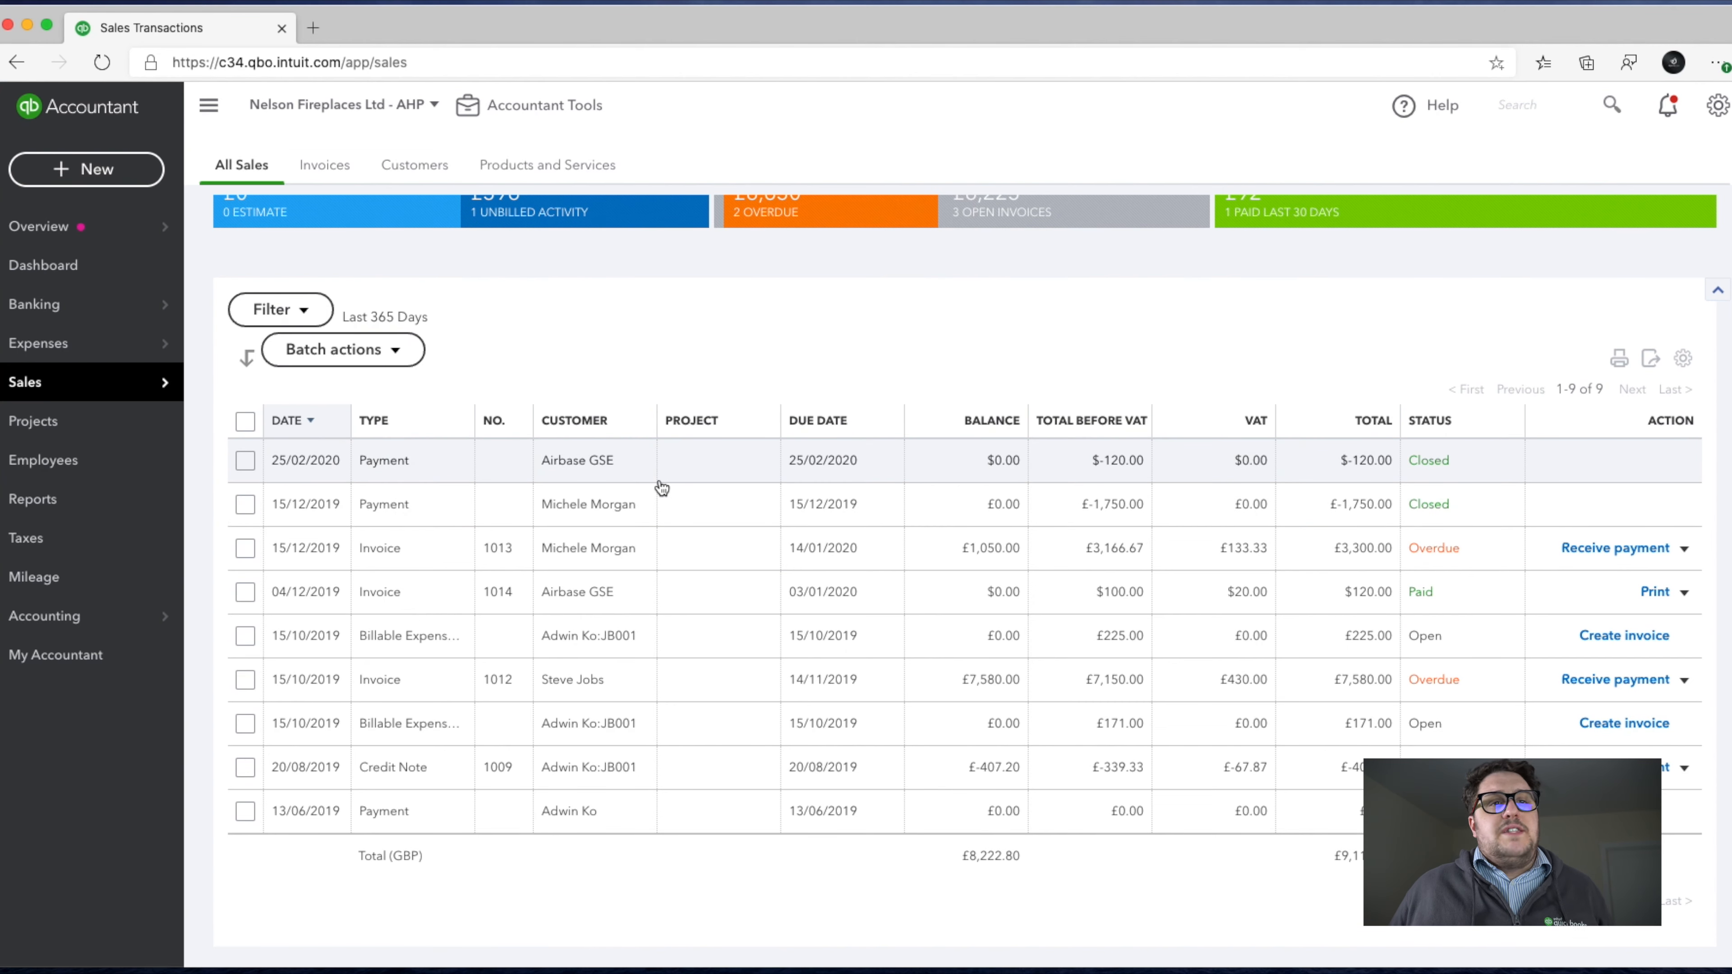
scroll(336, 414, up, 2)
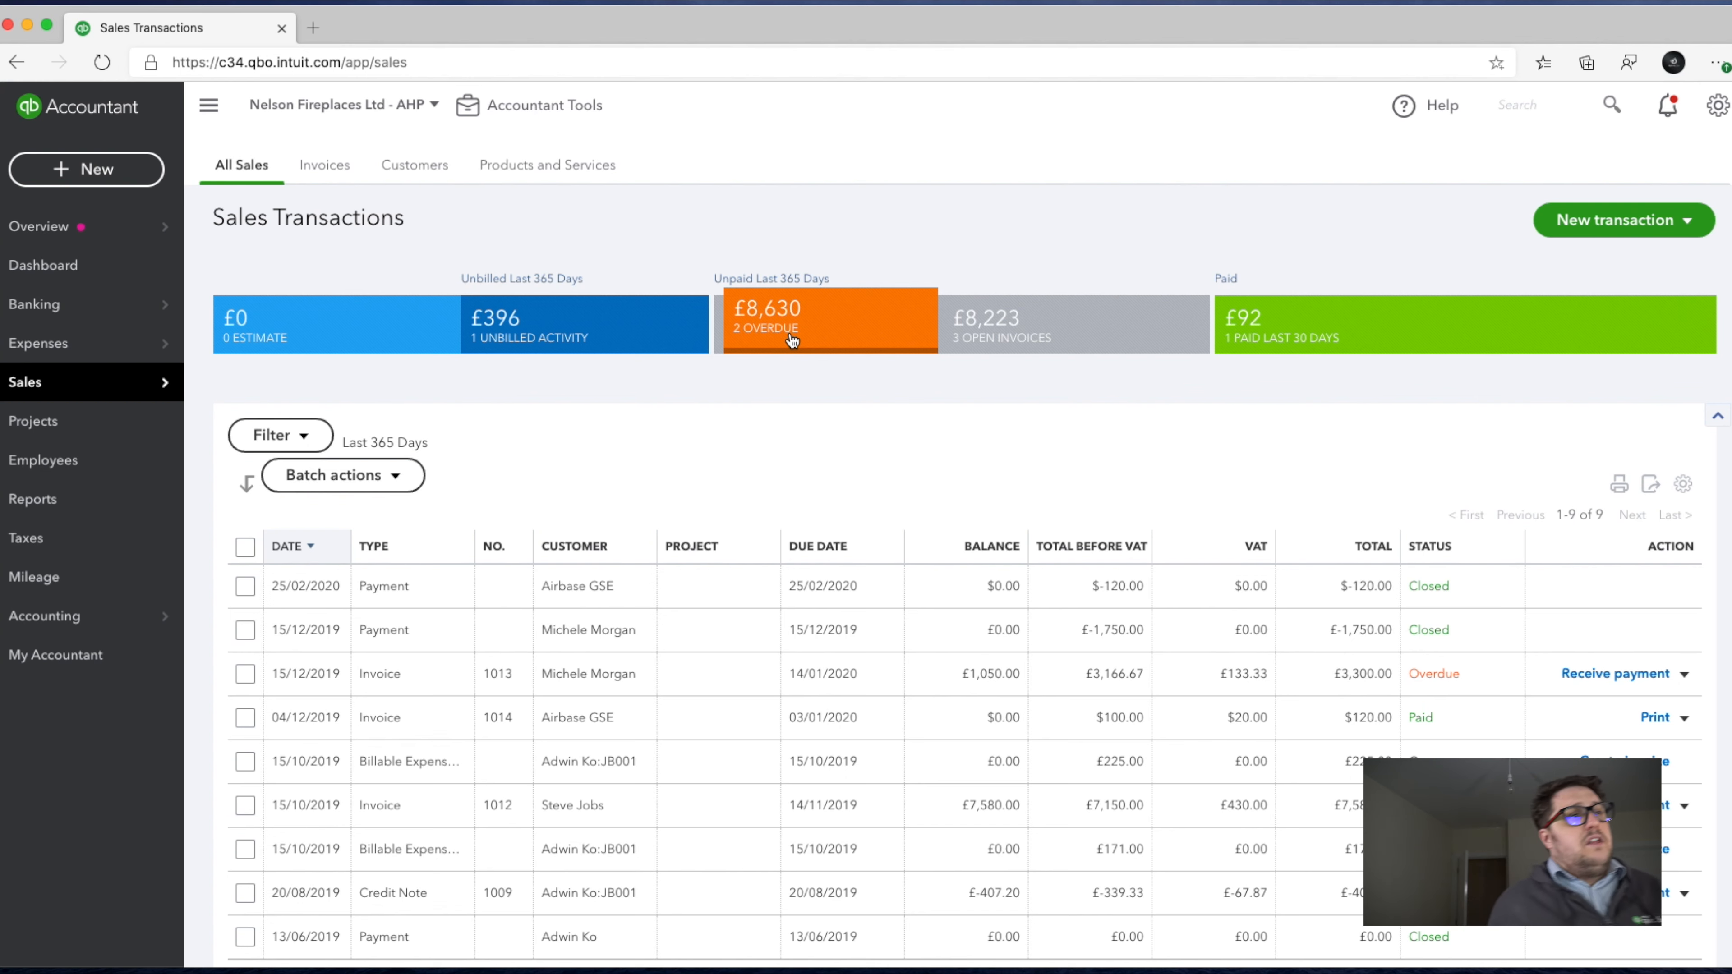
scroll(791, 339, down, 1)
scroll(791, 339, down, 3)
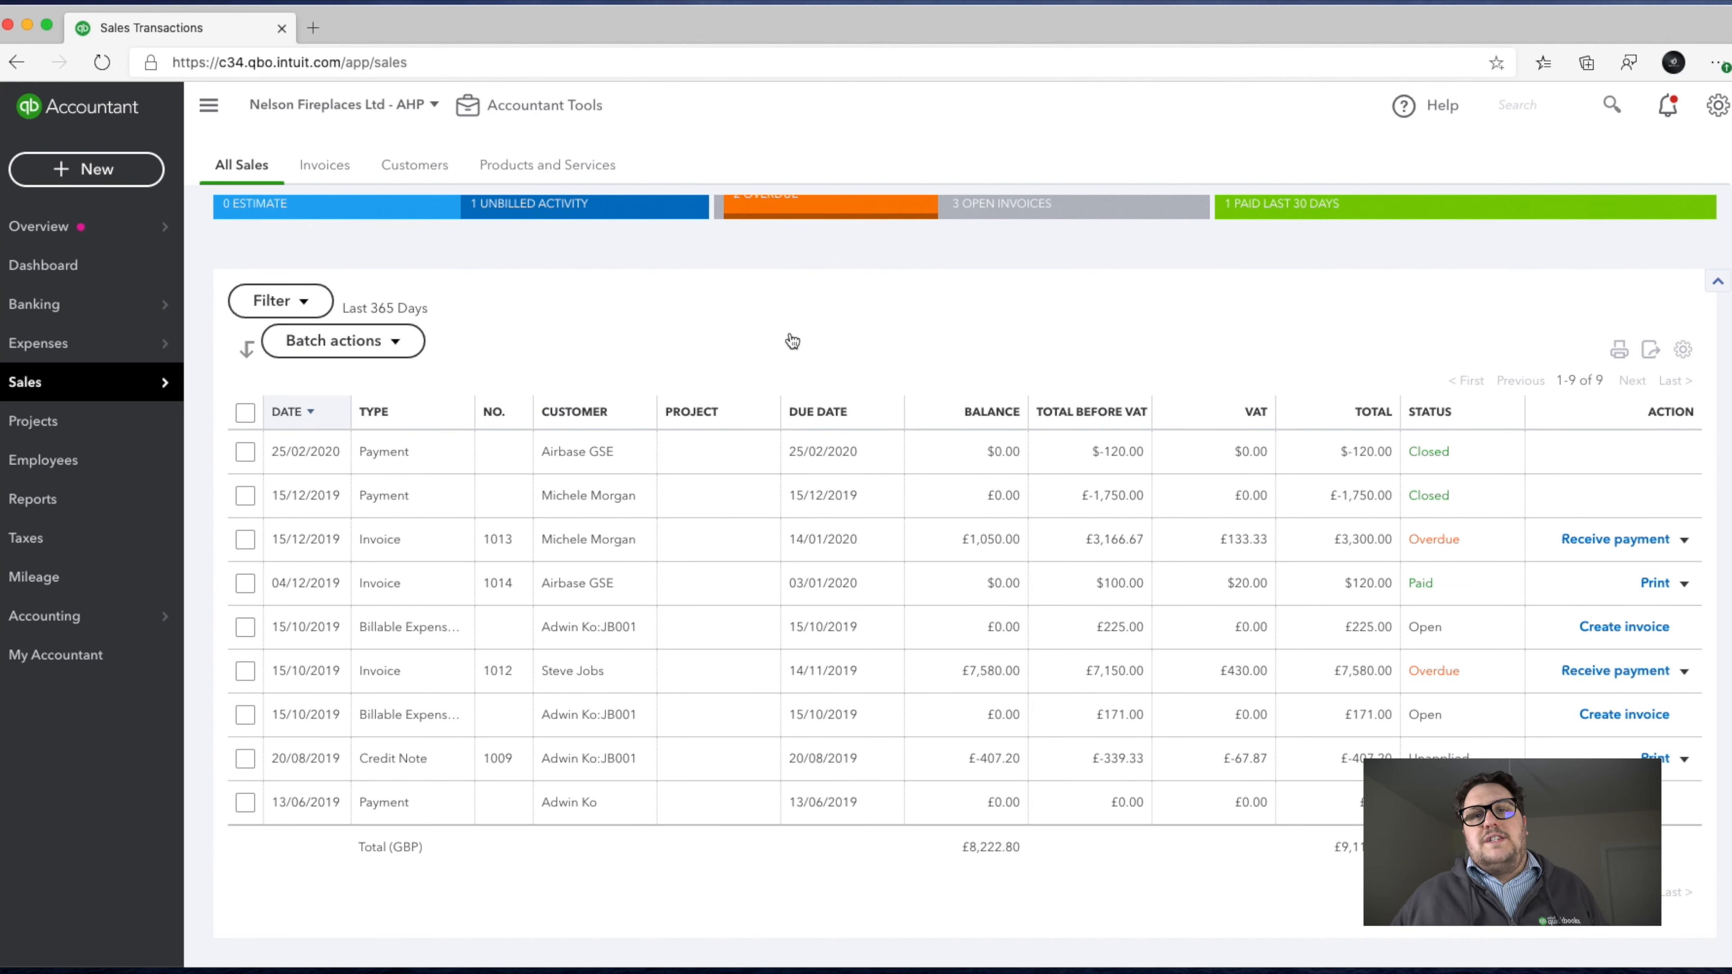
scroll(804, 402, up, 3)
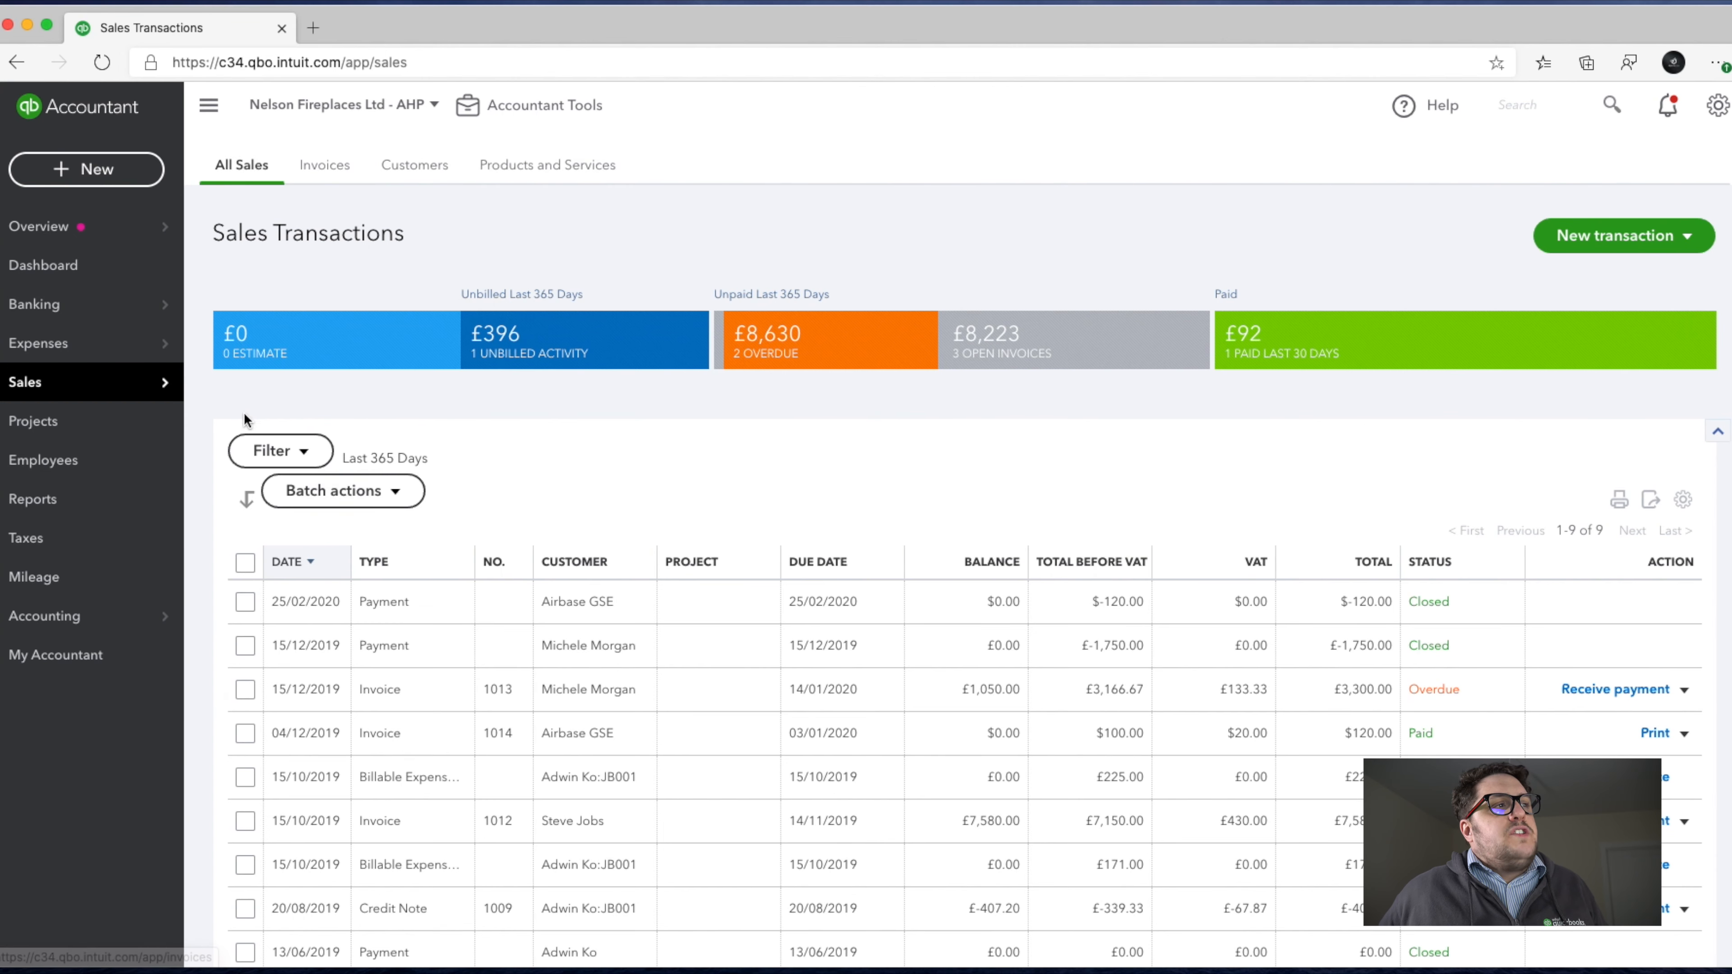
click(317, 158)
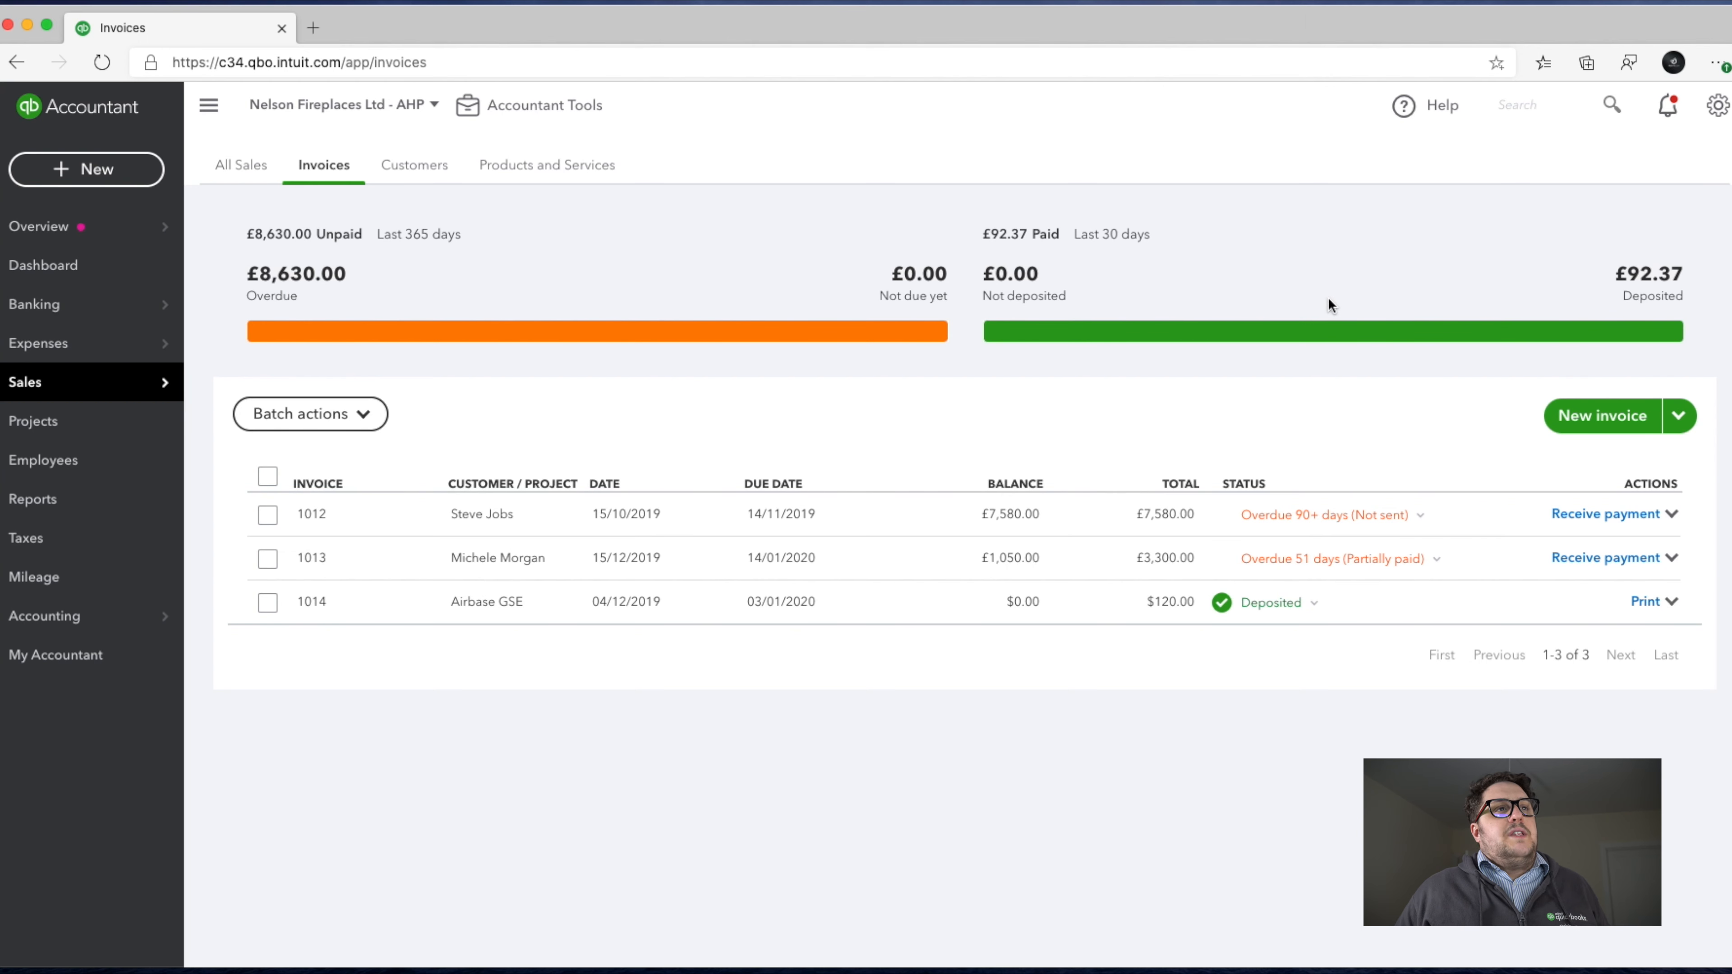
Step: Open the customer list and examine its currencies, open balances and the actions available for a customer
click(411, 170)
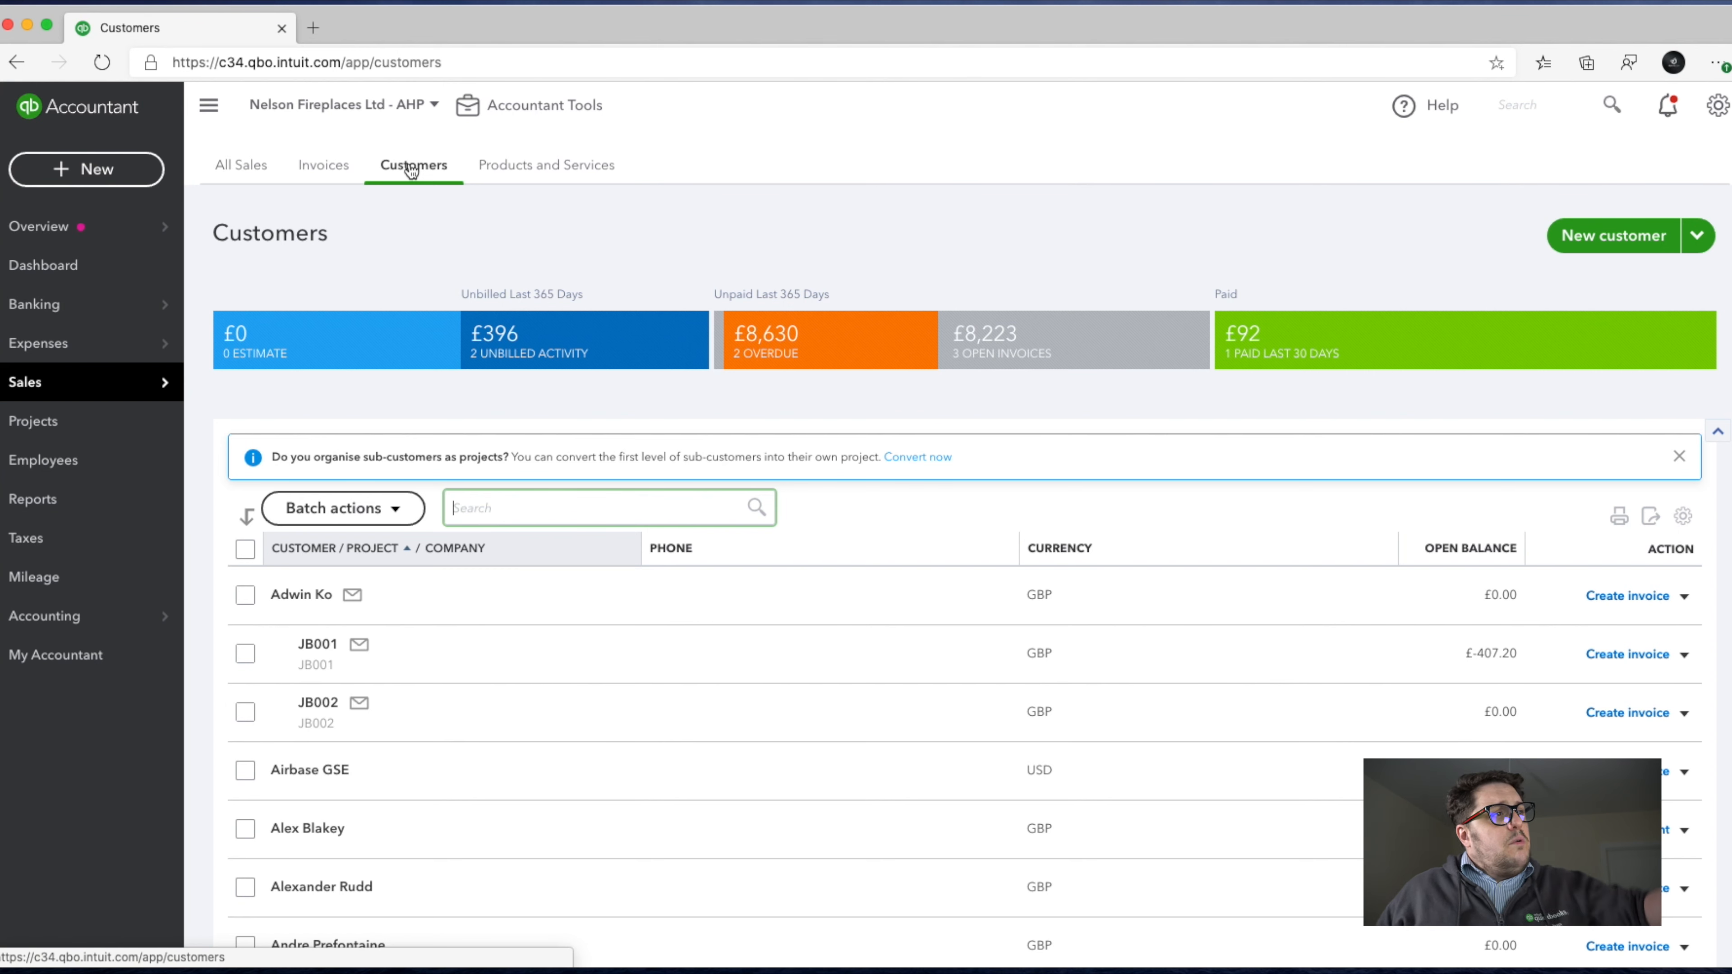
scroll(748, 543, down, 4)
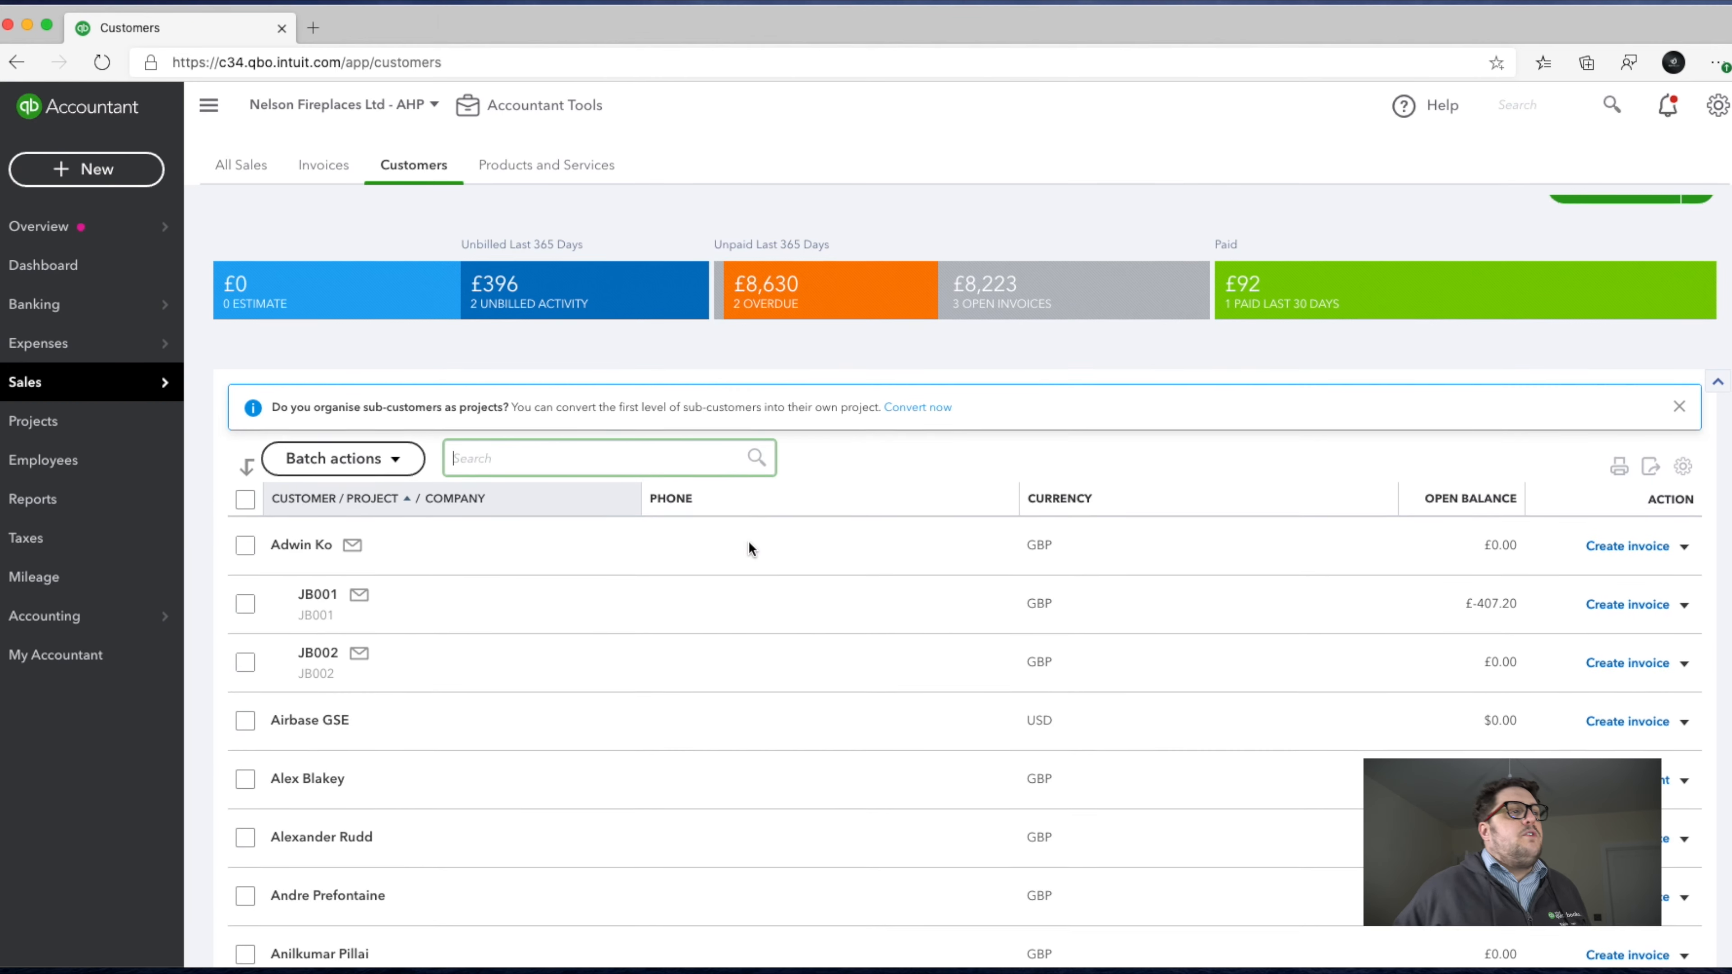
scroll(748, 543, down, 16)
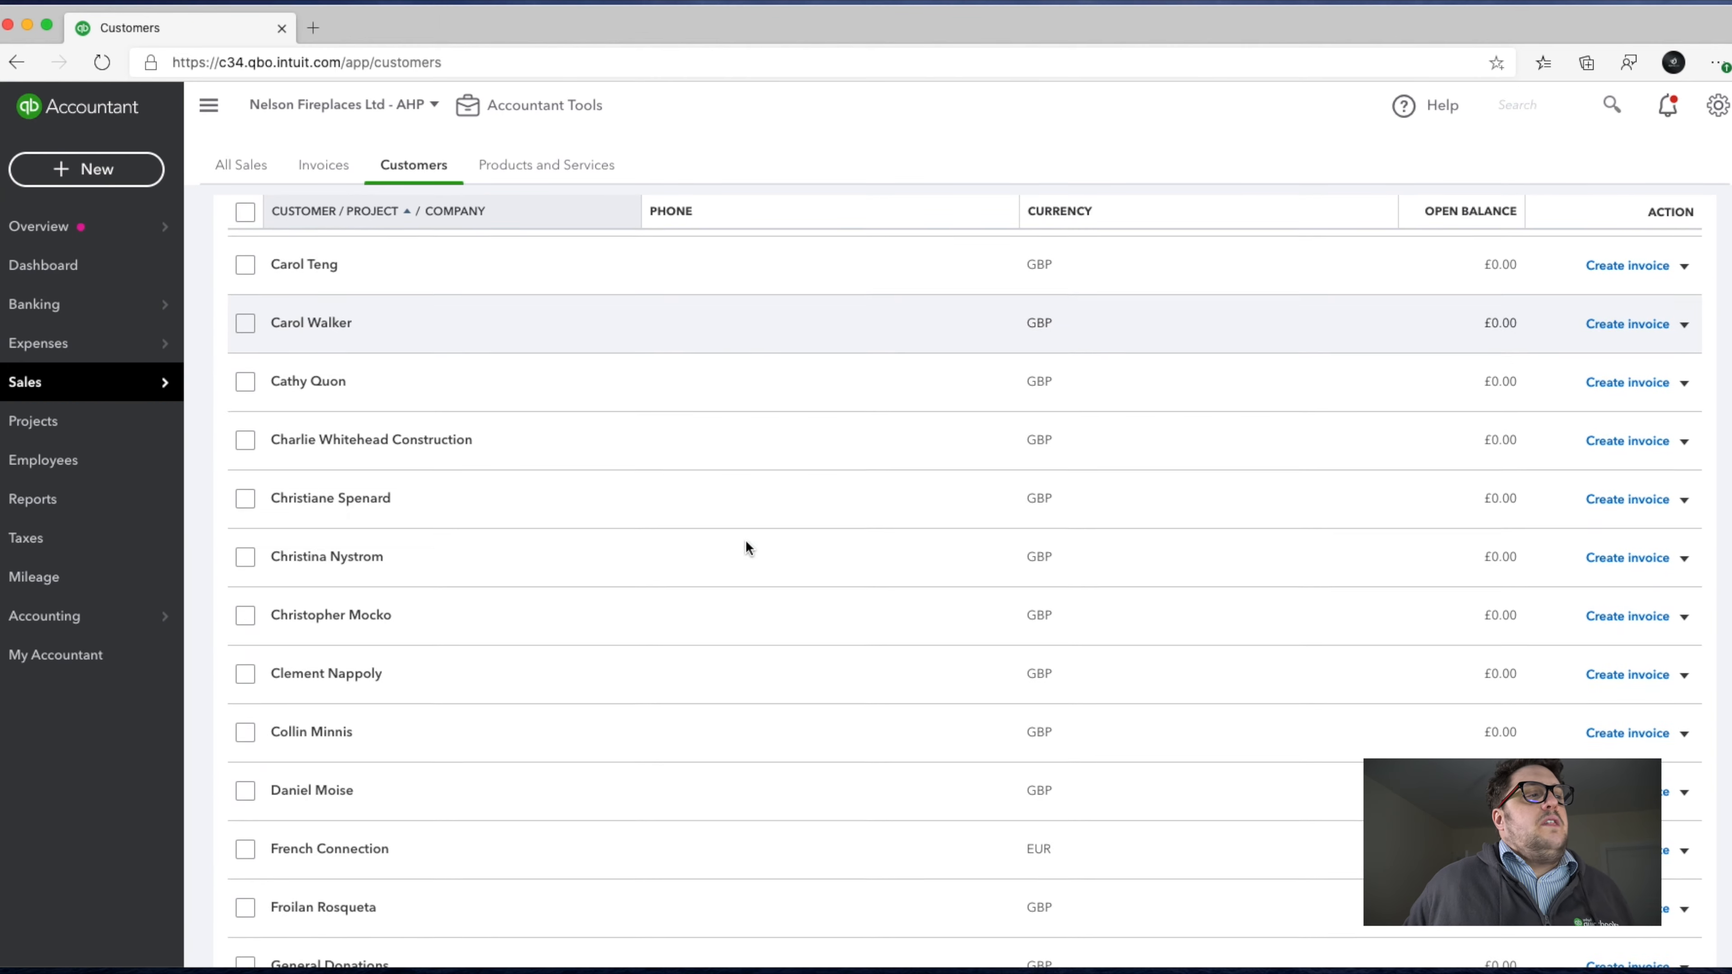
scroll(745, 543, down, 8)
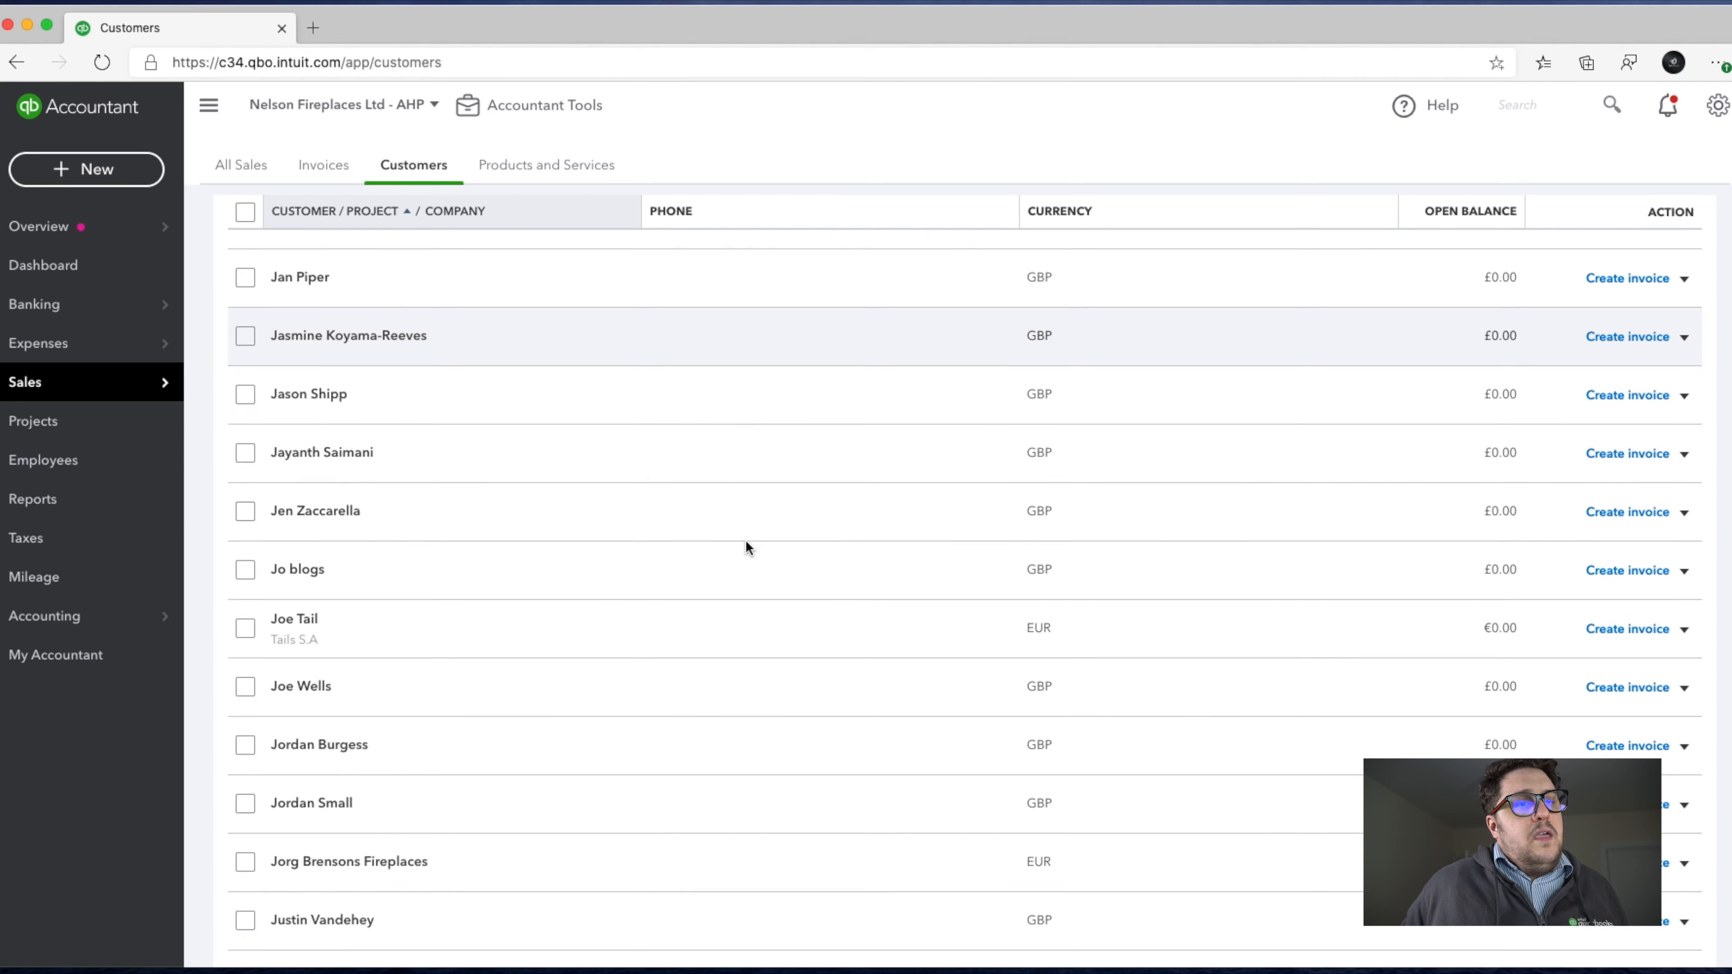
scroll(745, 540, up, 10)
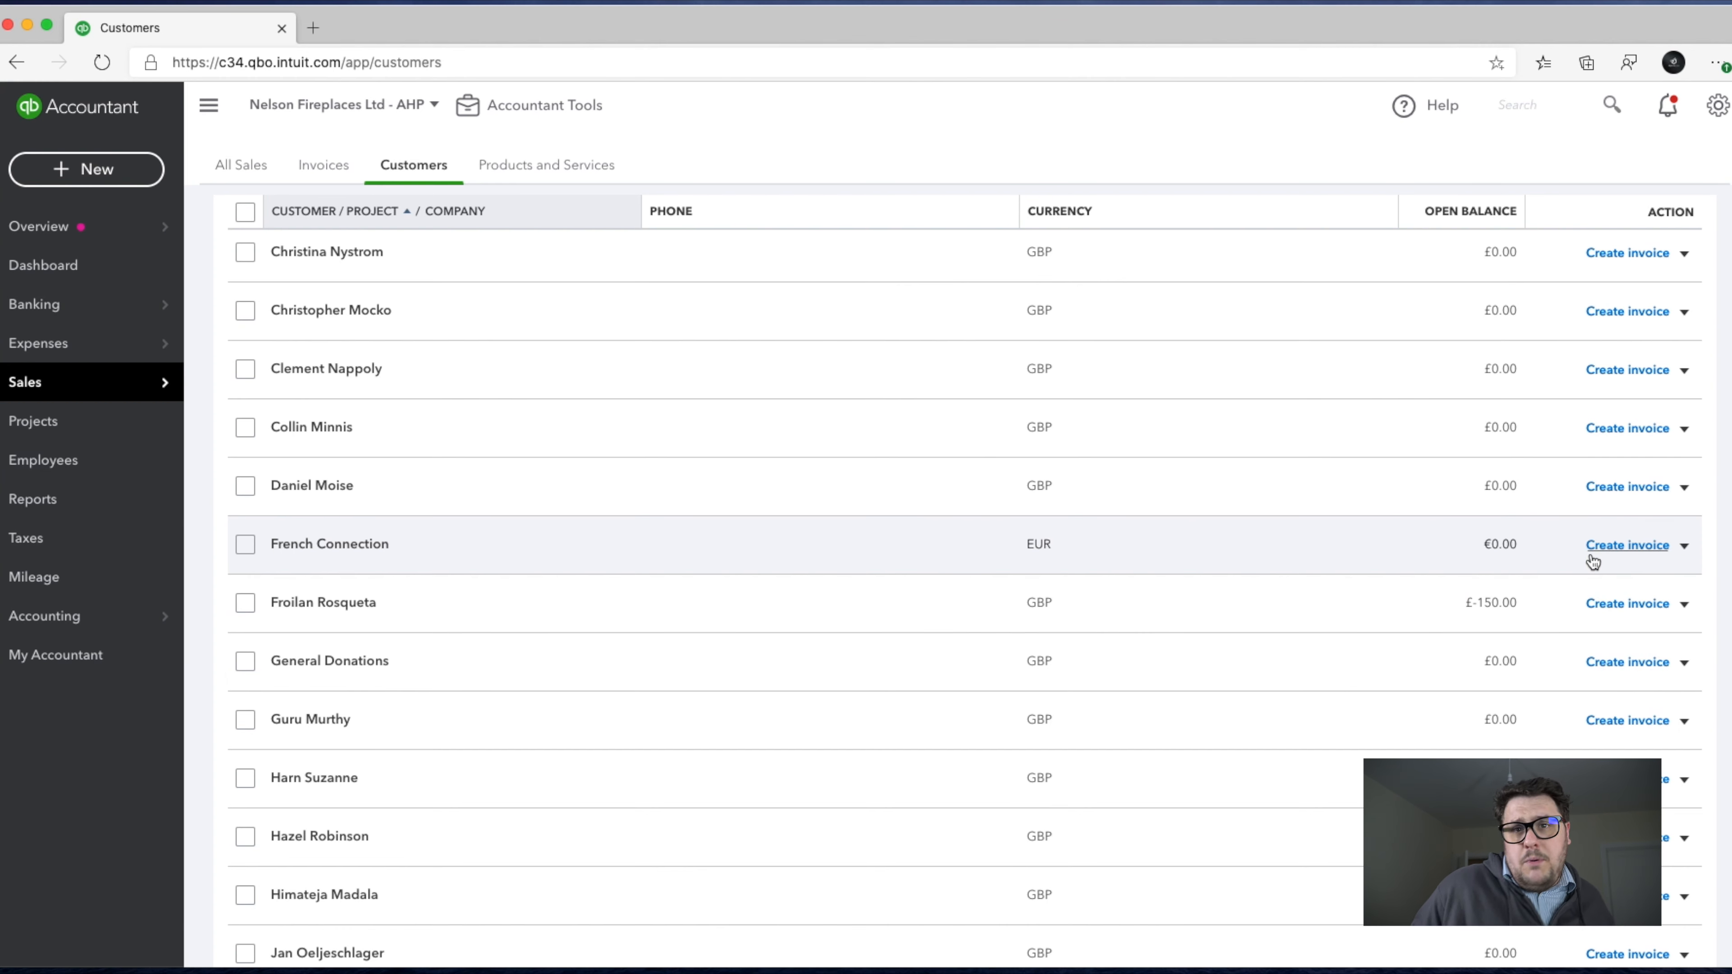
scroll(1109, 546, down, 5)
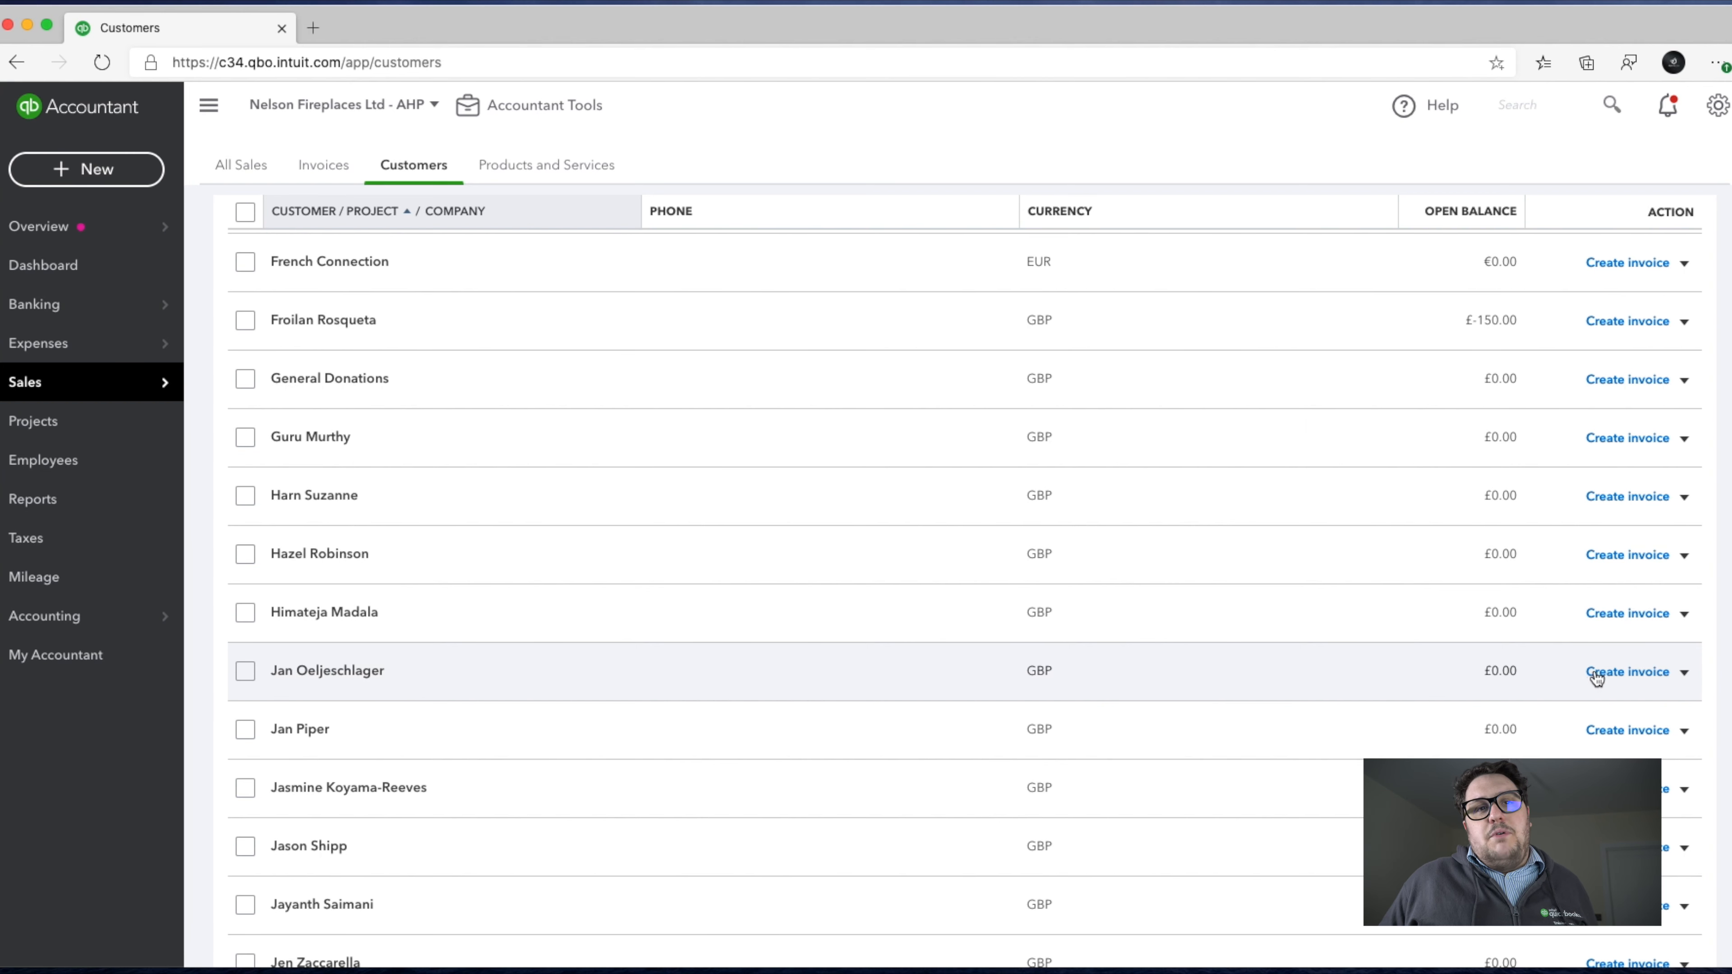
click(1685, 672)
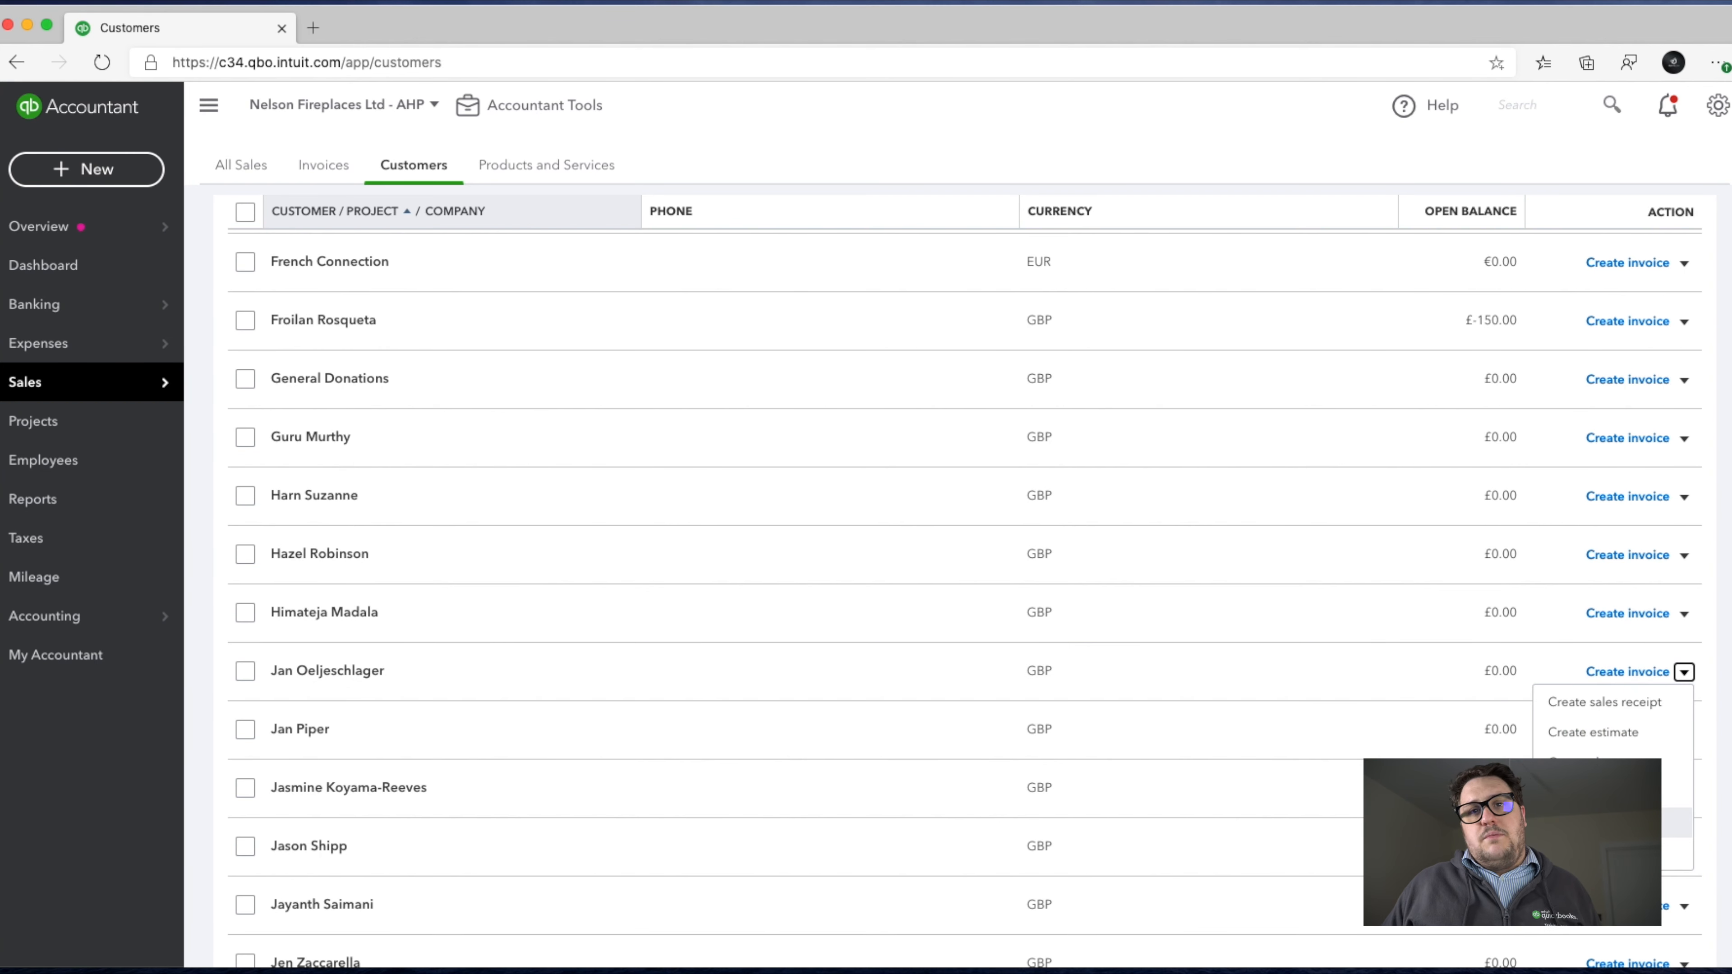
scroll(861, 543, up, 20)
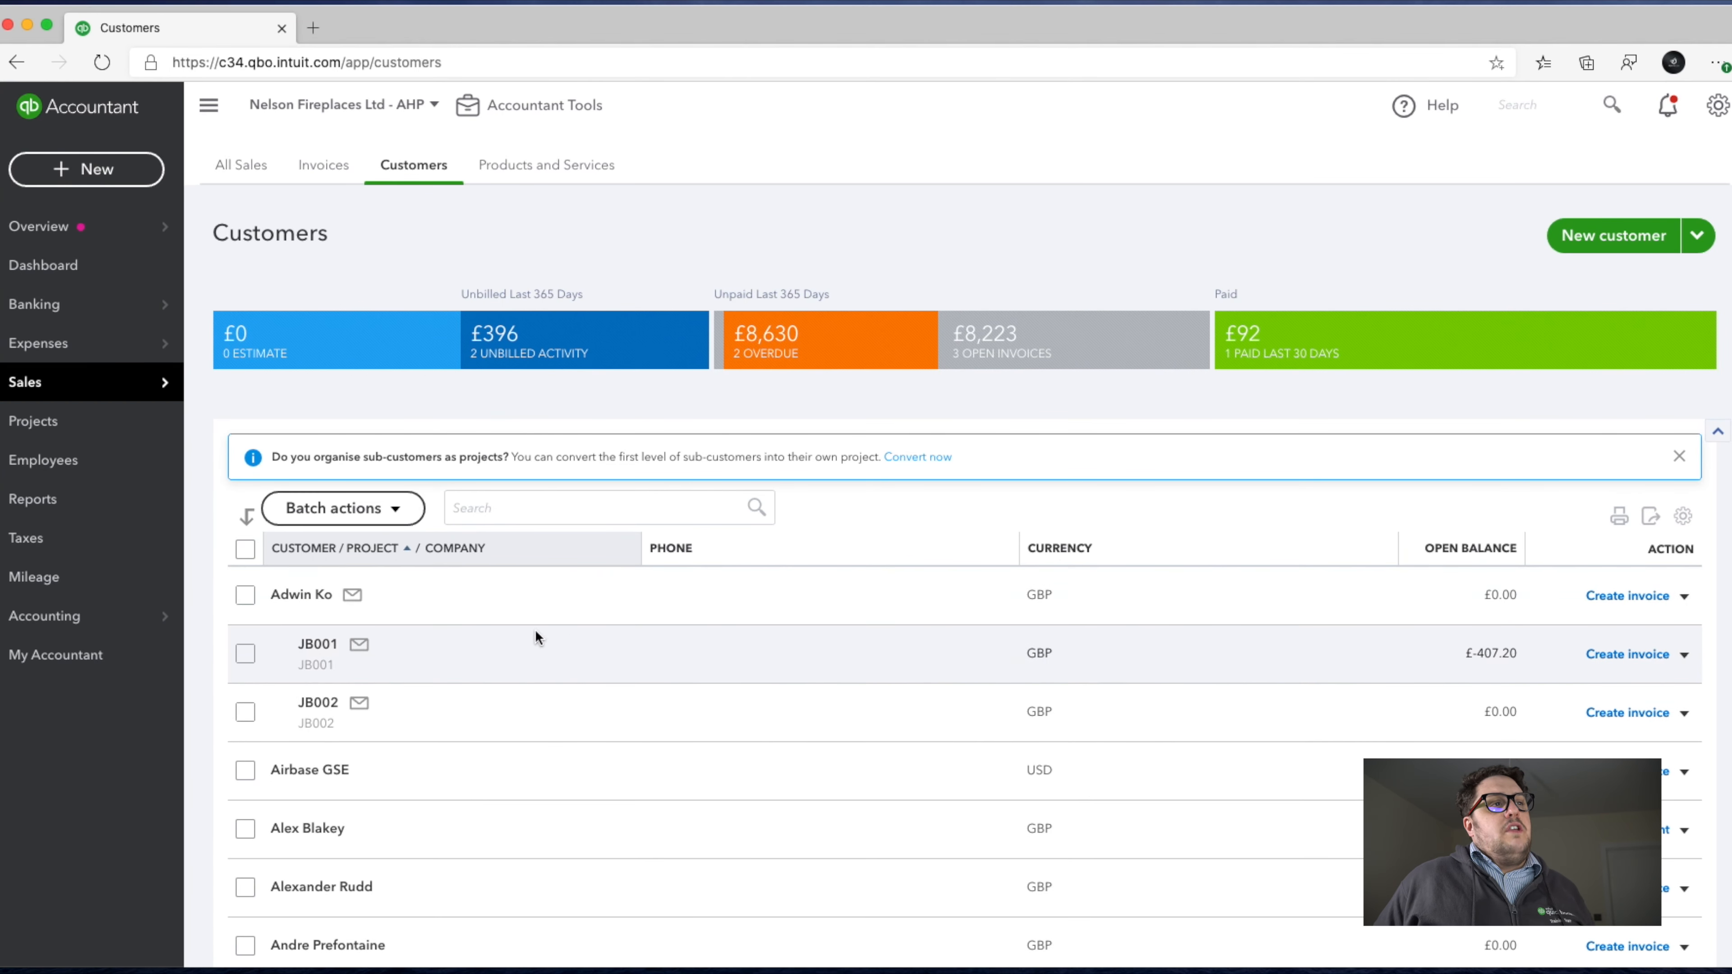
scroll(535, 638, down, 1)
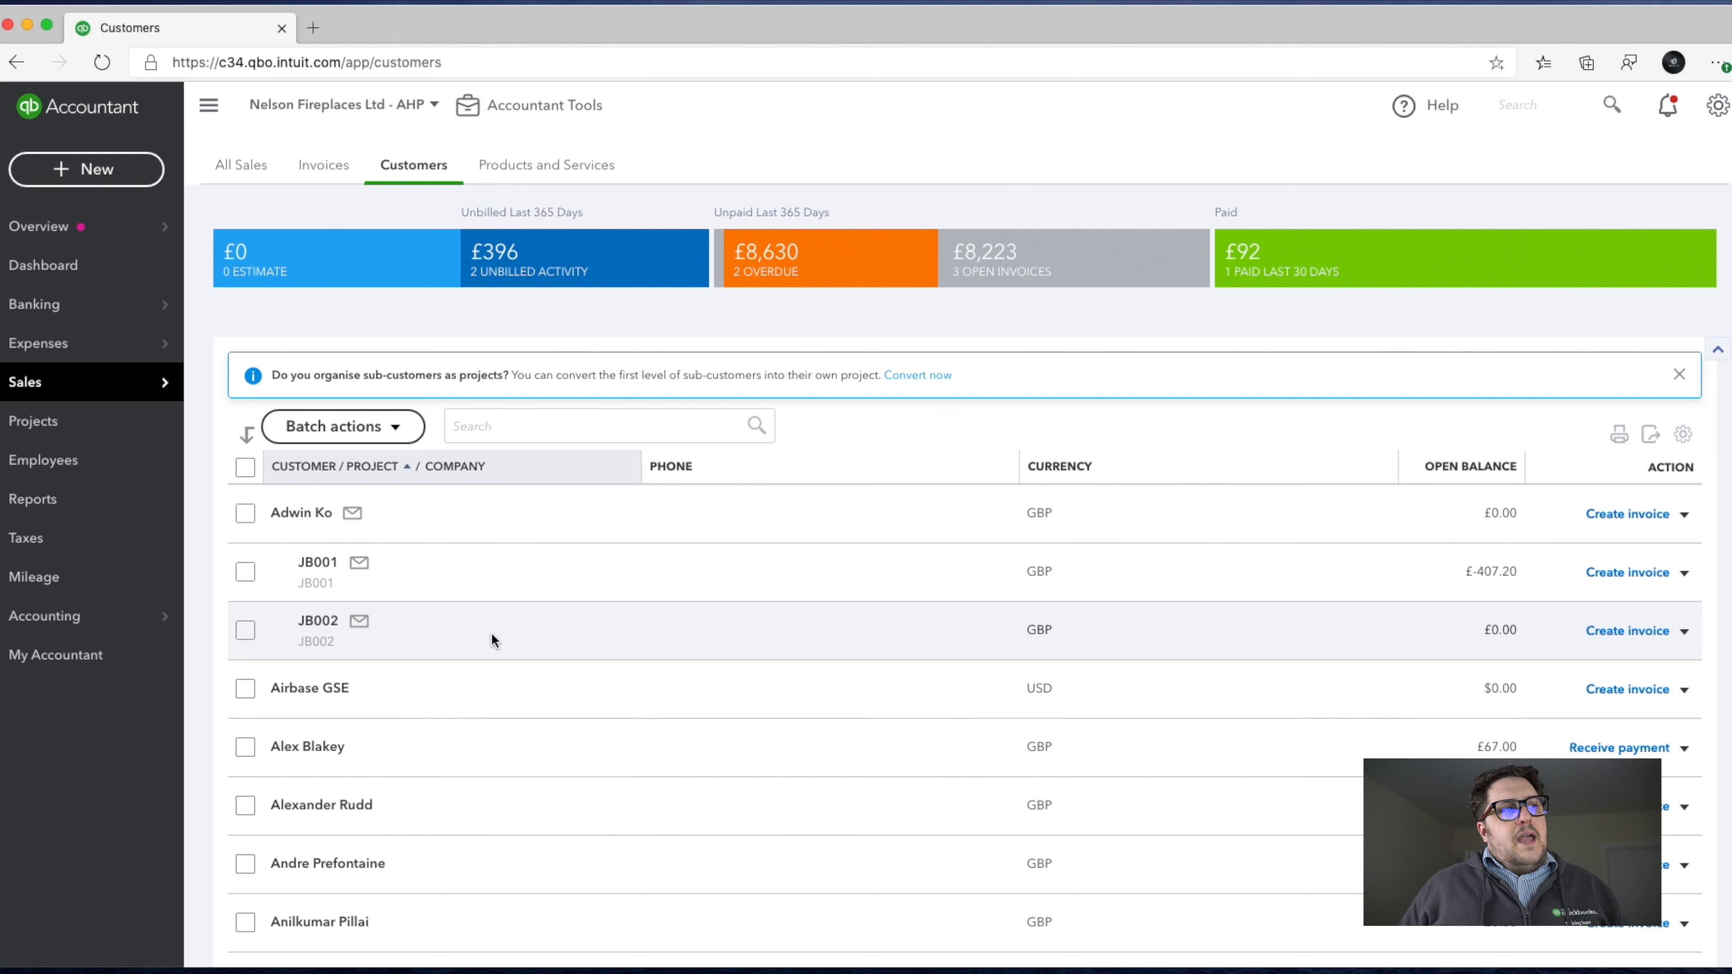
scroll(491, 631, down, 1)
scroll(491, 631, up, 3)
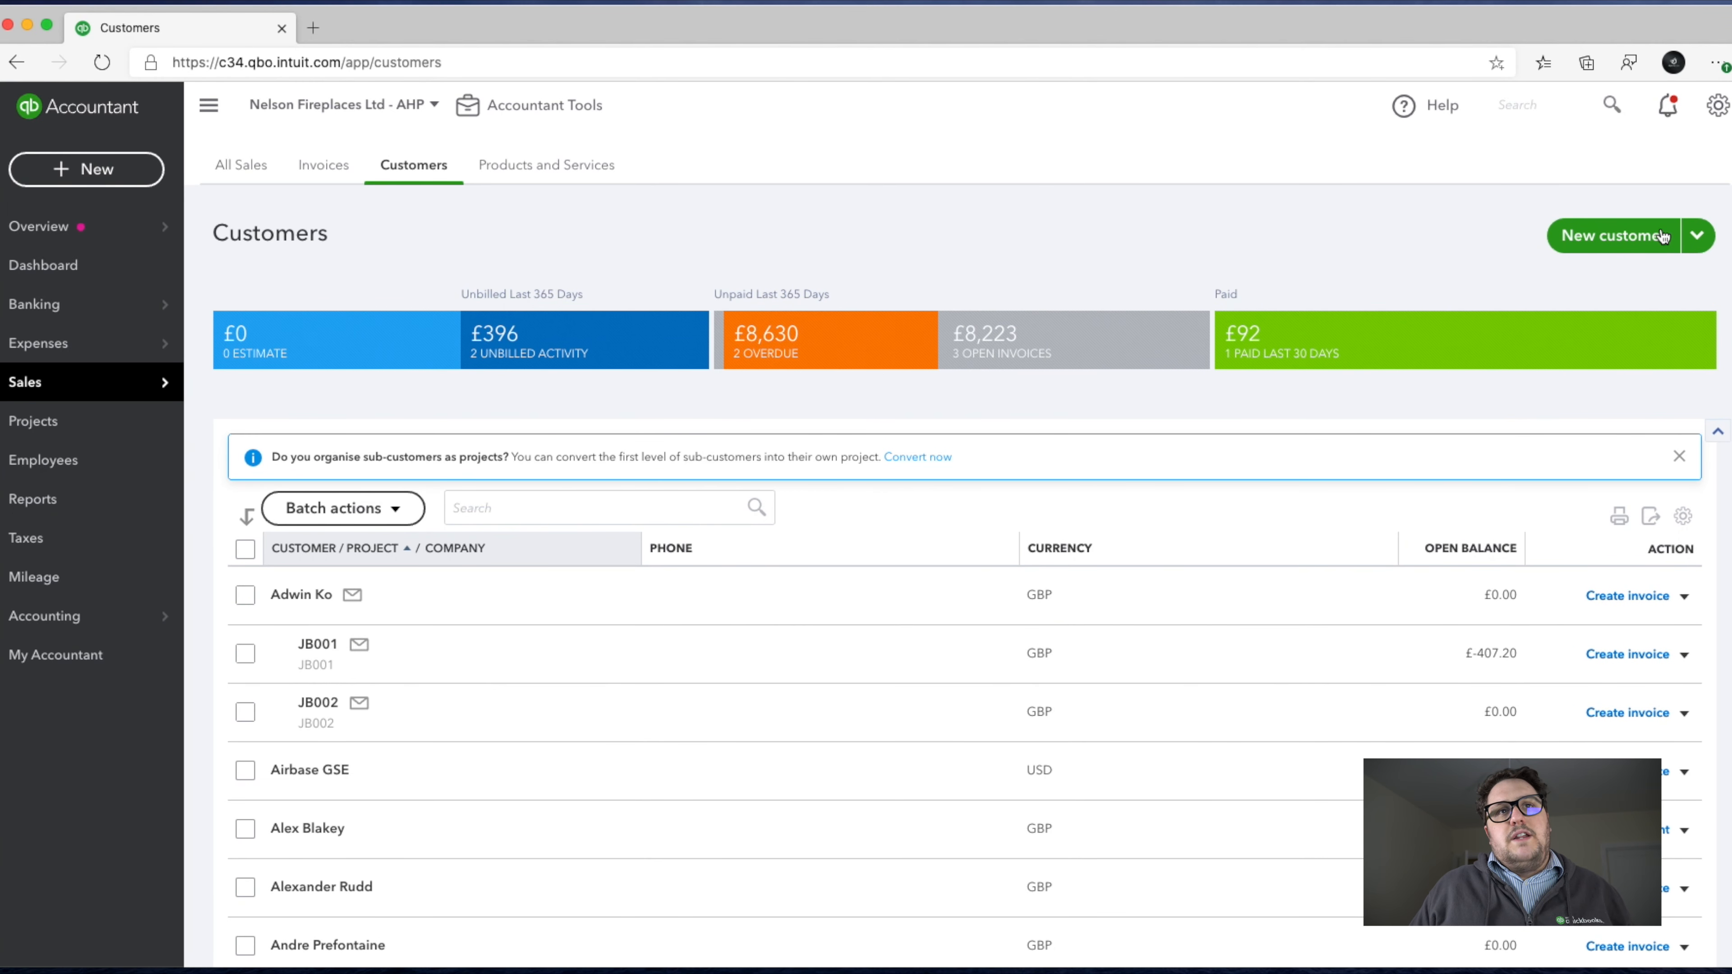
Step: Start a new customer record and enter the first name Steve and last name Jobs
click(1627, 246)
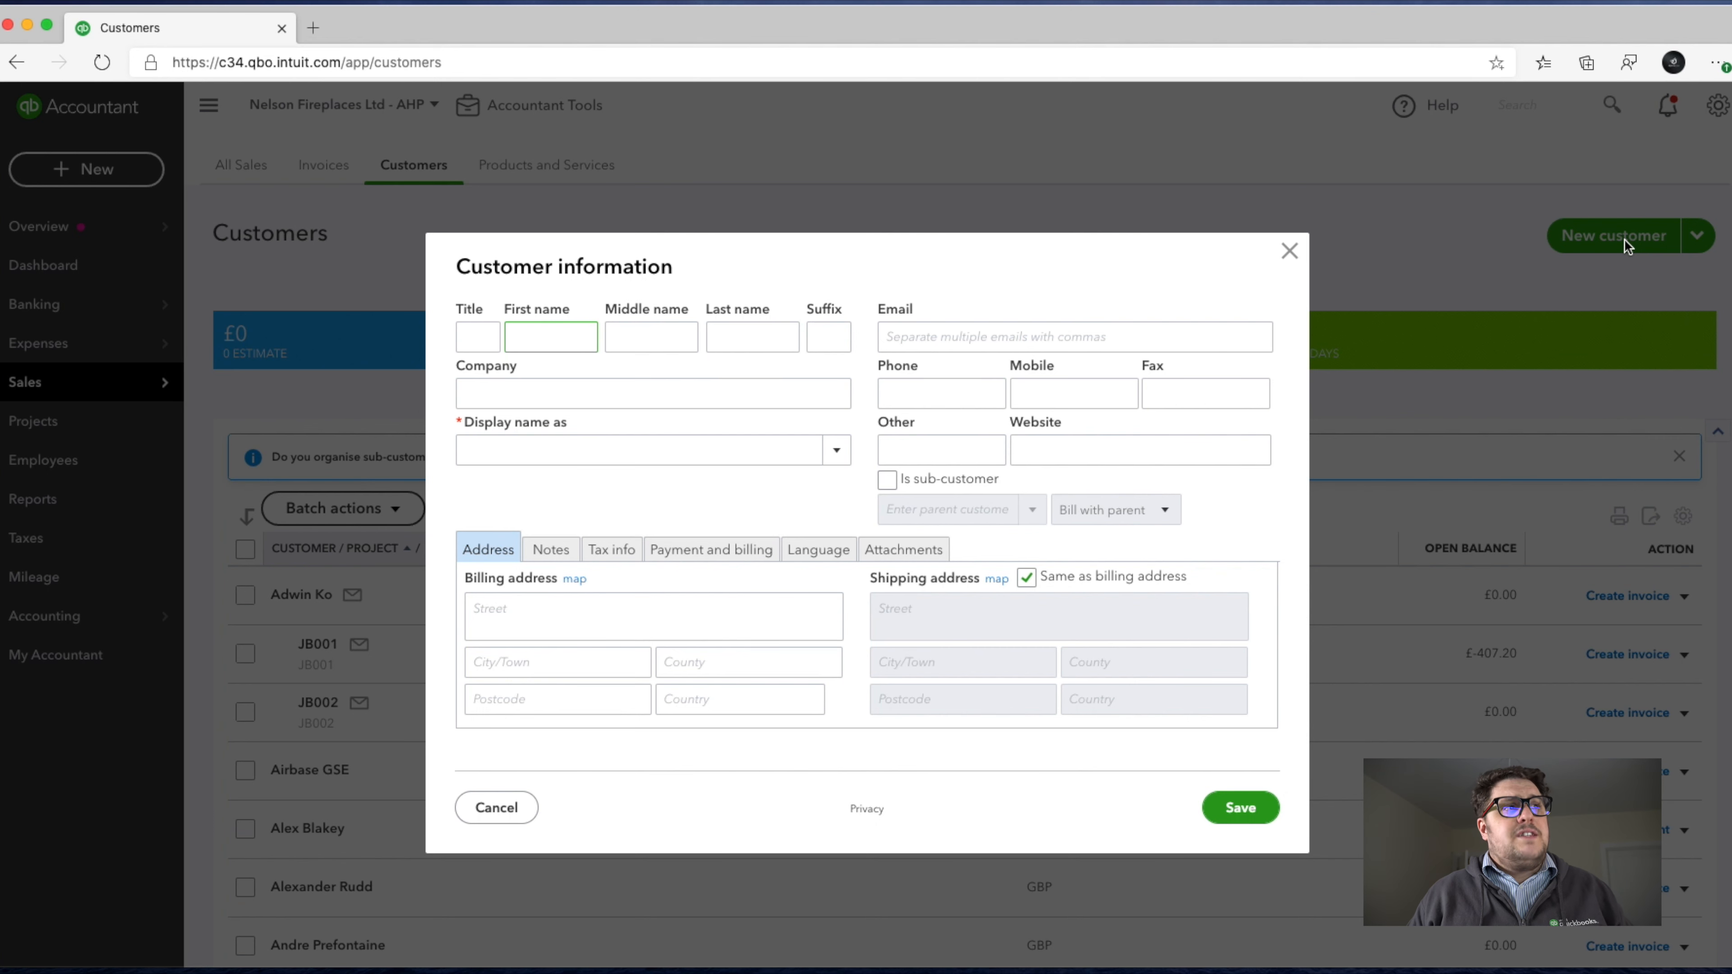
click(712, 453)
click(563, 348)
text(Steve)
key(Tab)
text(J)
key(Tab)
key(shift+Tab)
key(BackSpace)
key(Tab)
text(Jobs)
key(Tab)
Step: Set the customer's company to Apple and review the display name choices, keeping Steve Jobs
click(560, 449)
click(830, 452)
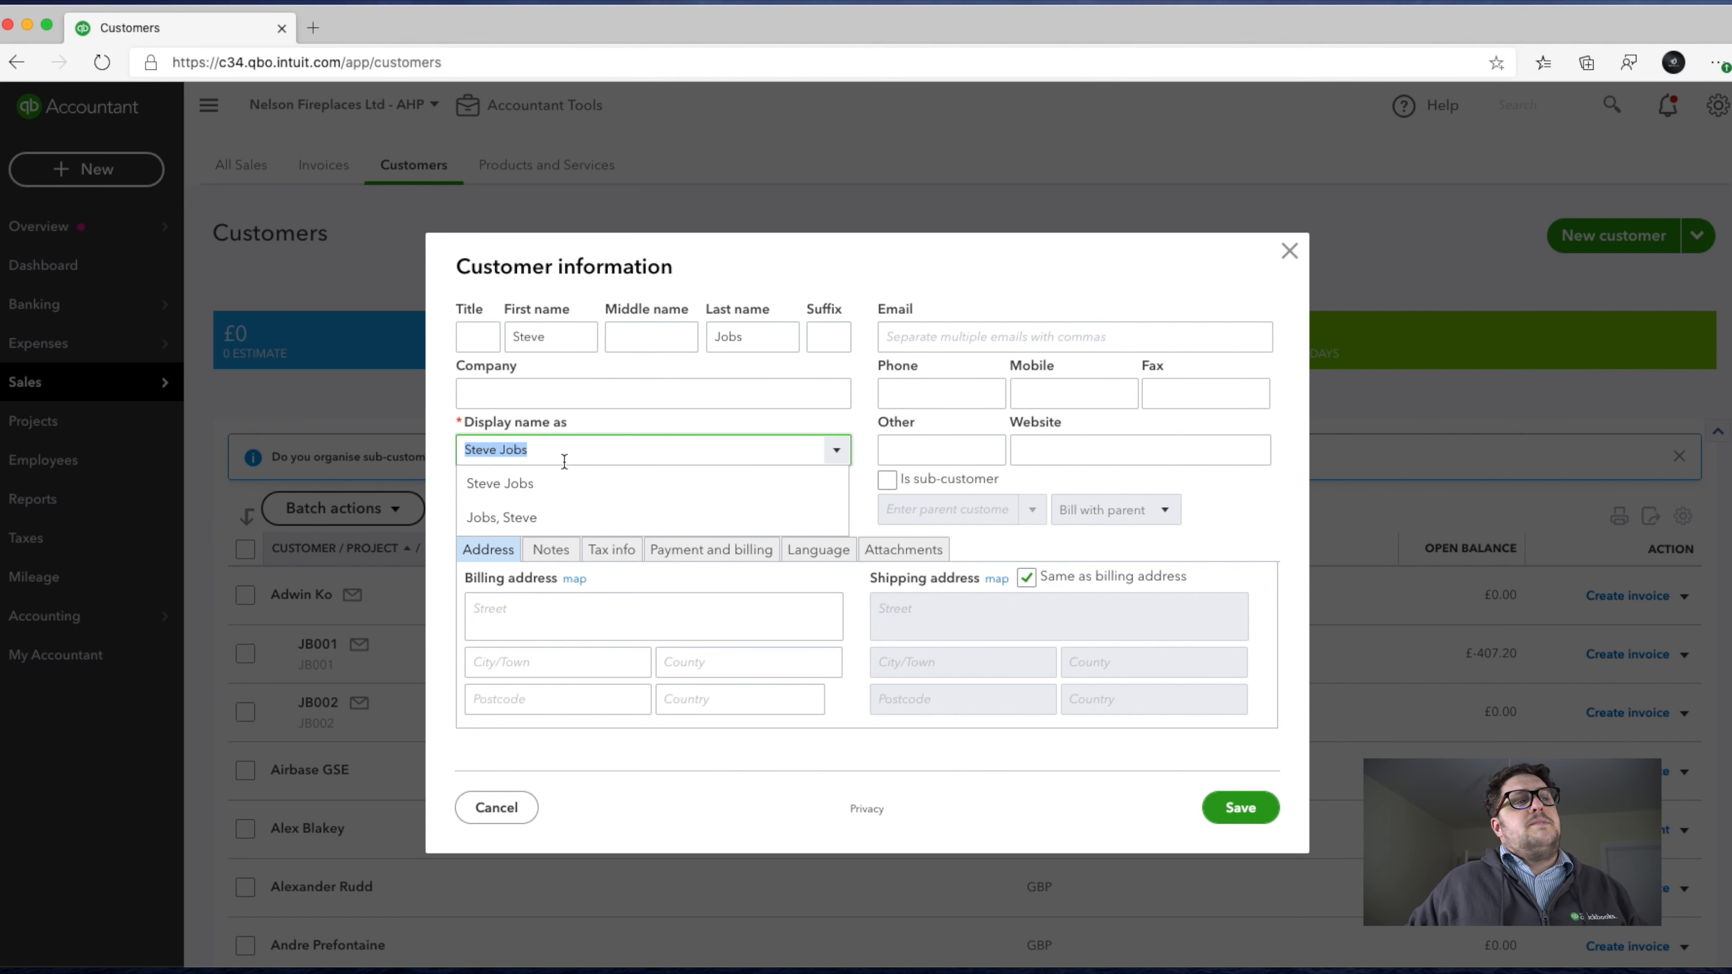
click(590, 453)
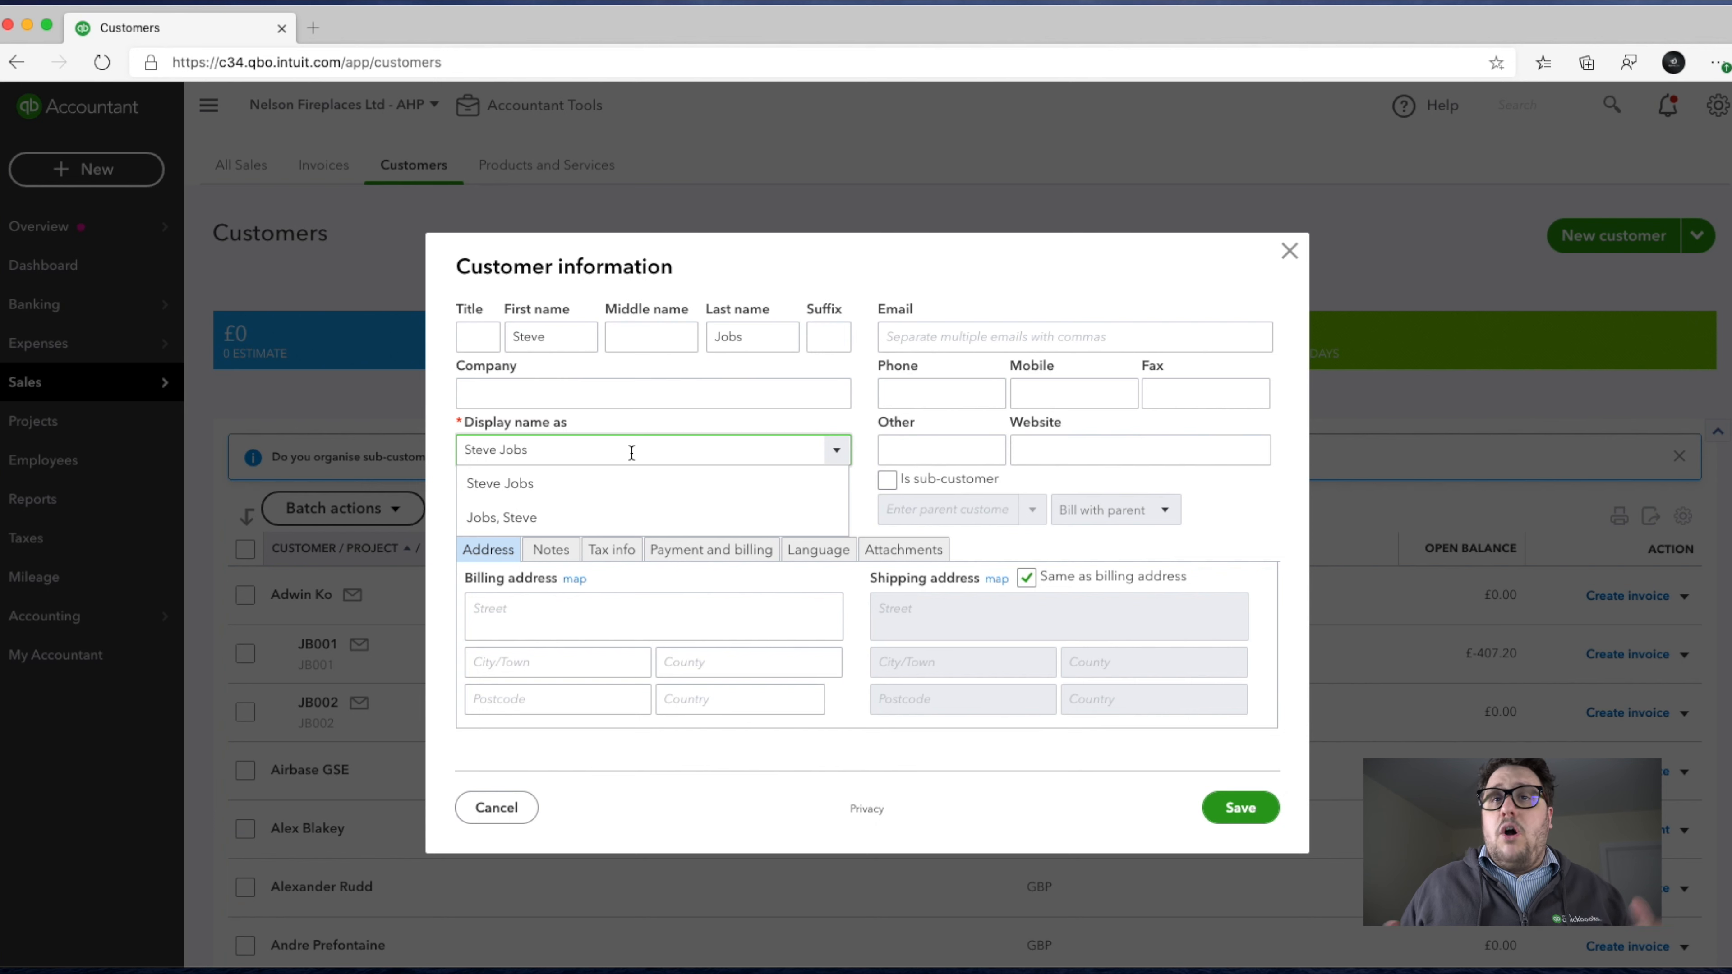
click(595, 401)
text(Apple)
click(774, 486)
click(836, 450)
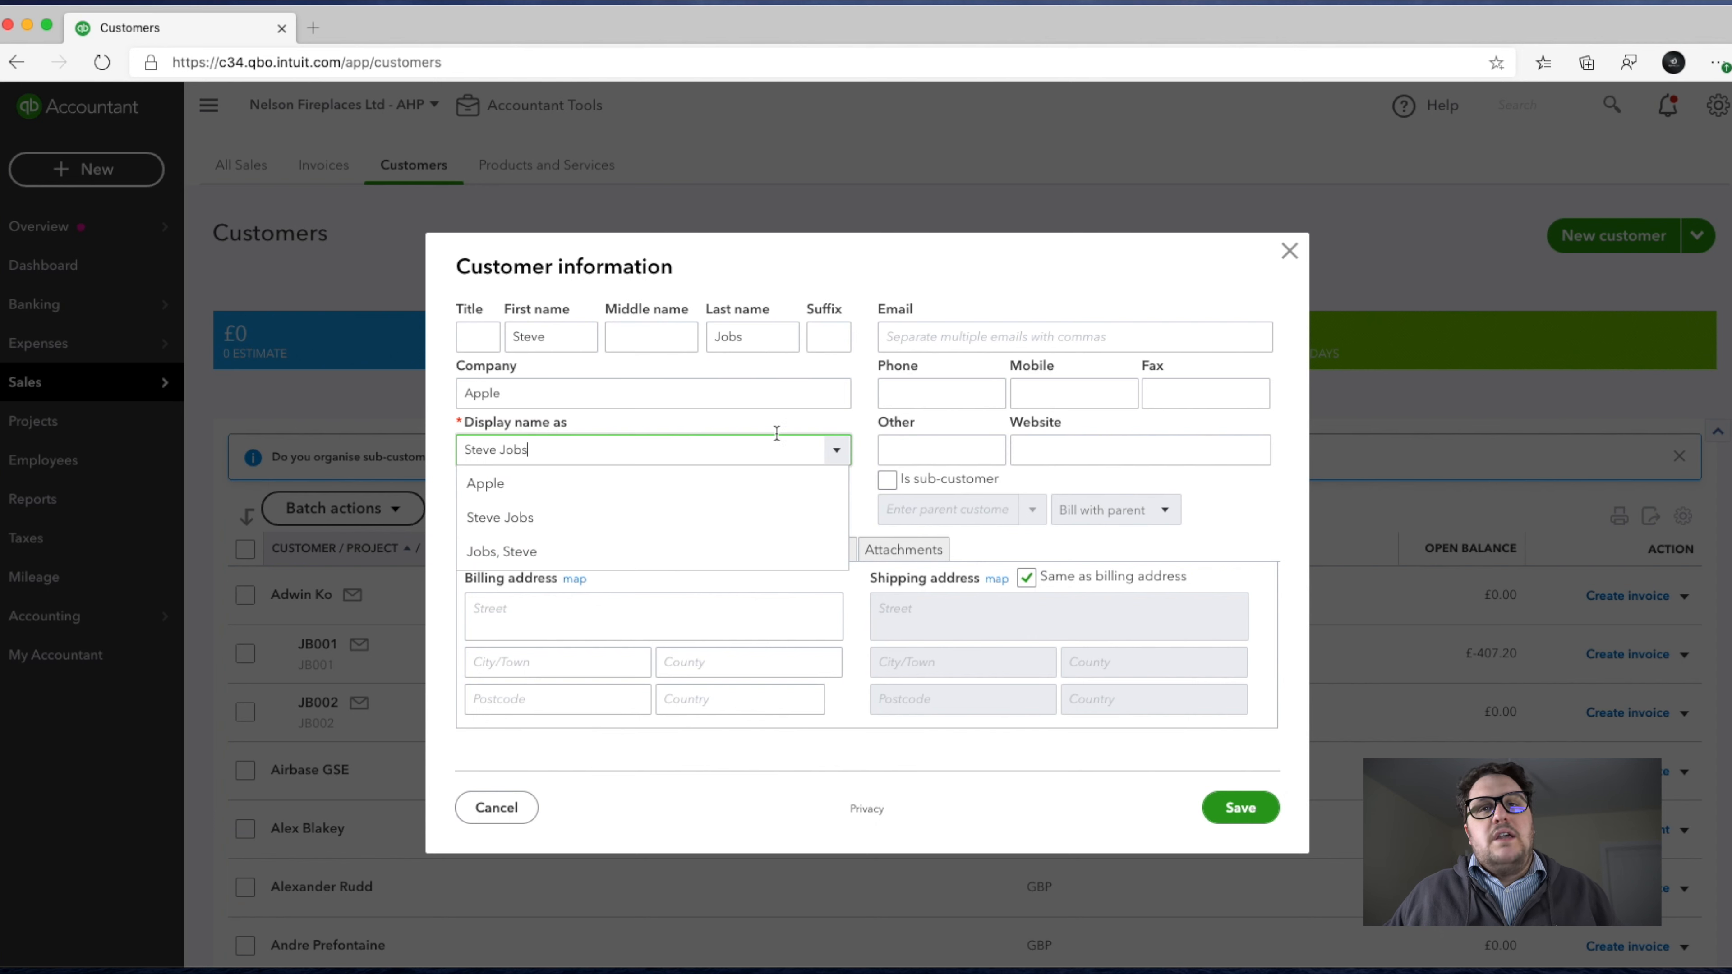
Step: Examine the new customer's email, notes, tax info, and payment and billing details, including the currency choices
click(909, 342)
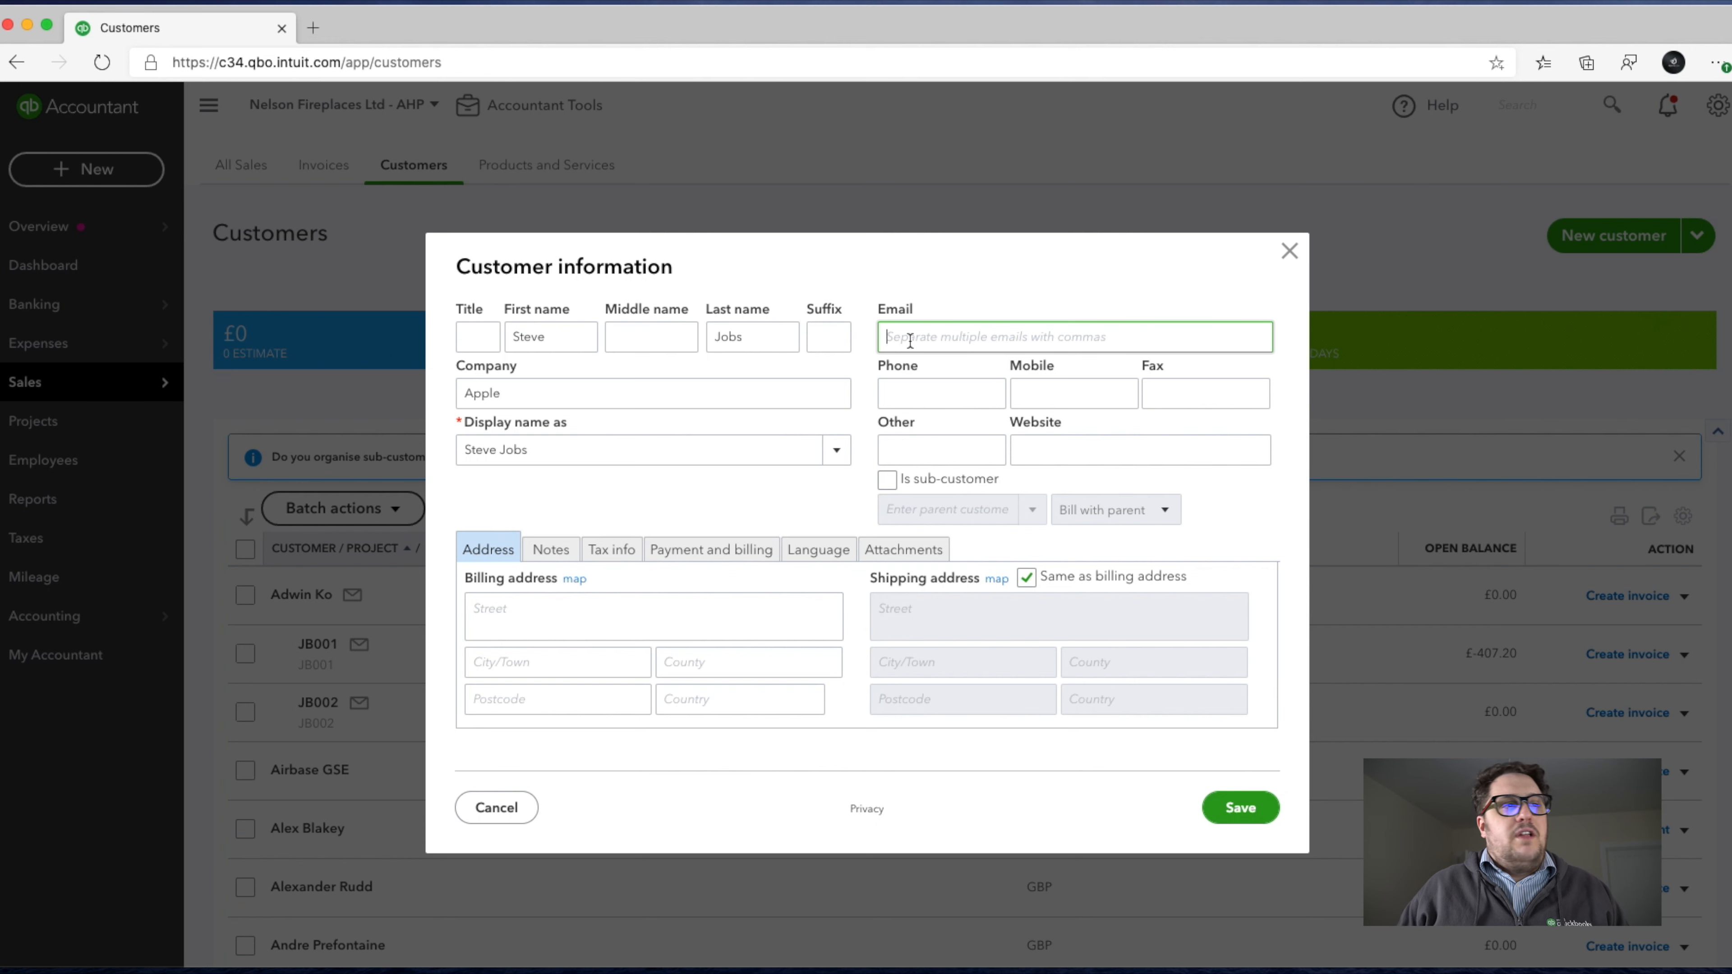
click(557, 550)
click(601, 553)
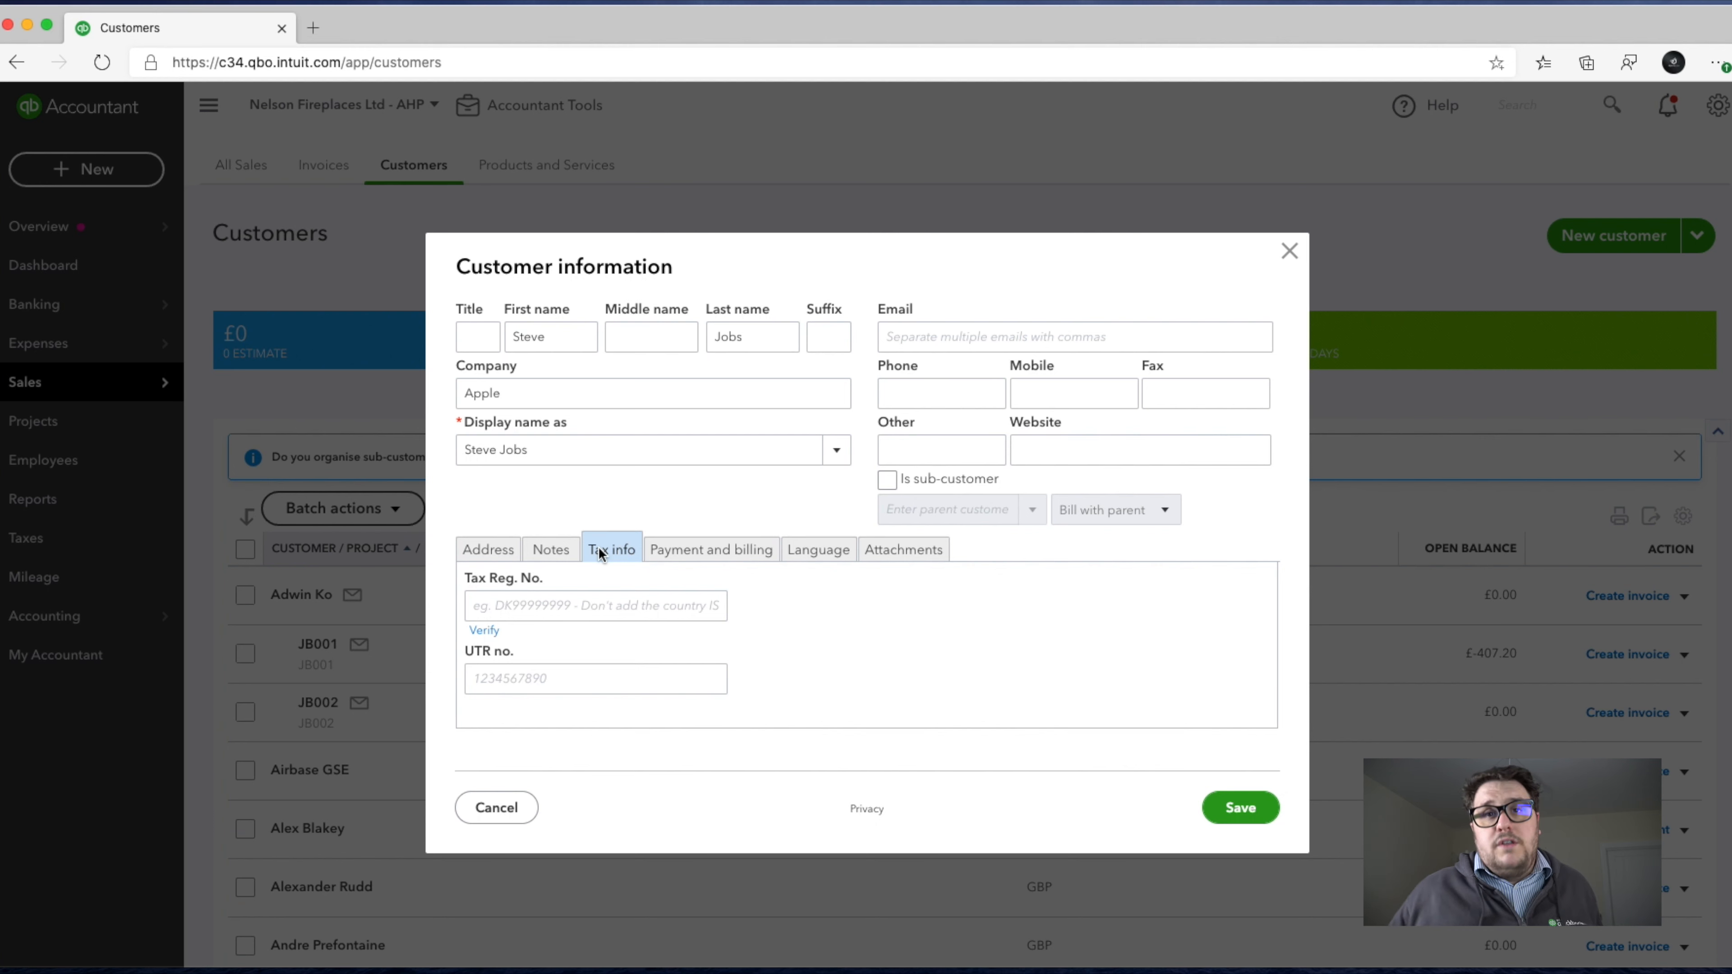
click(522, 605)
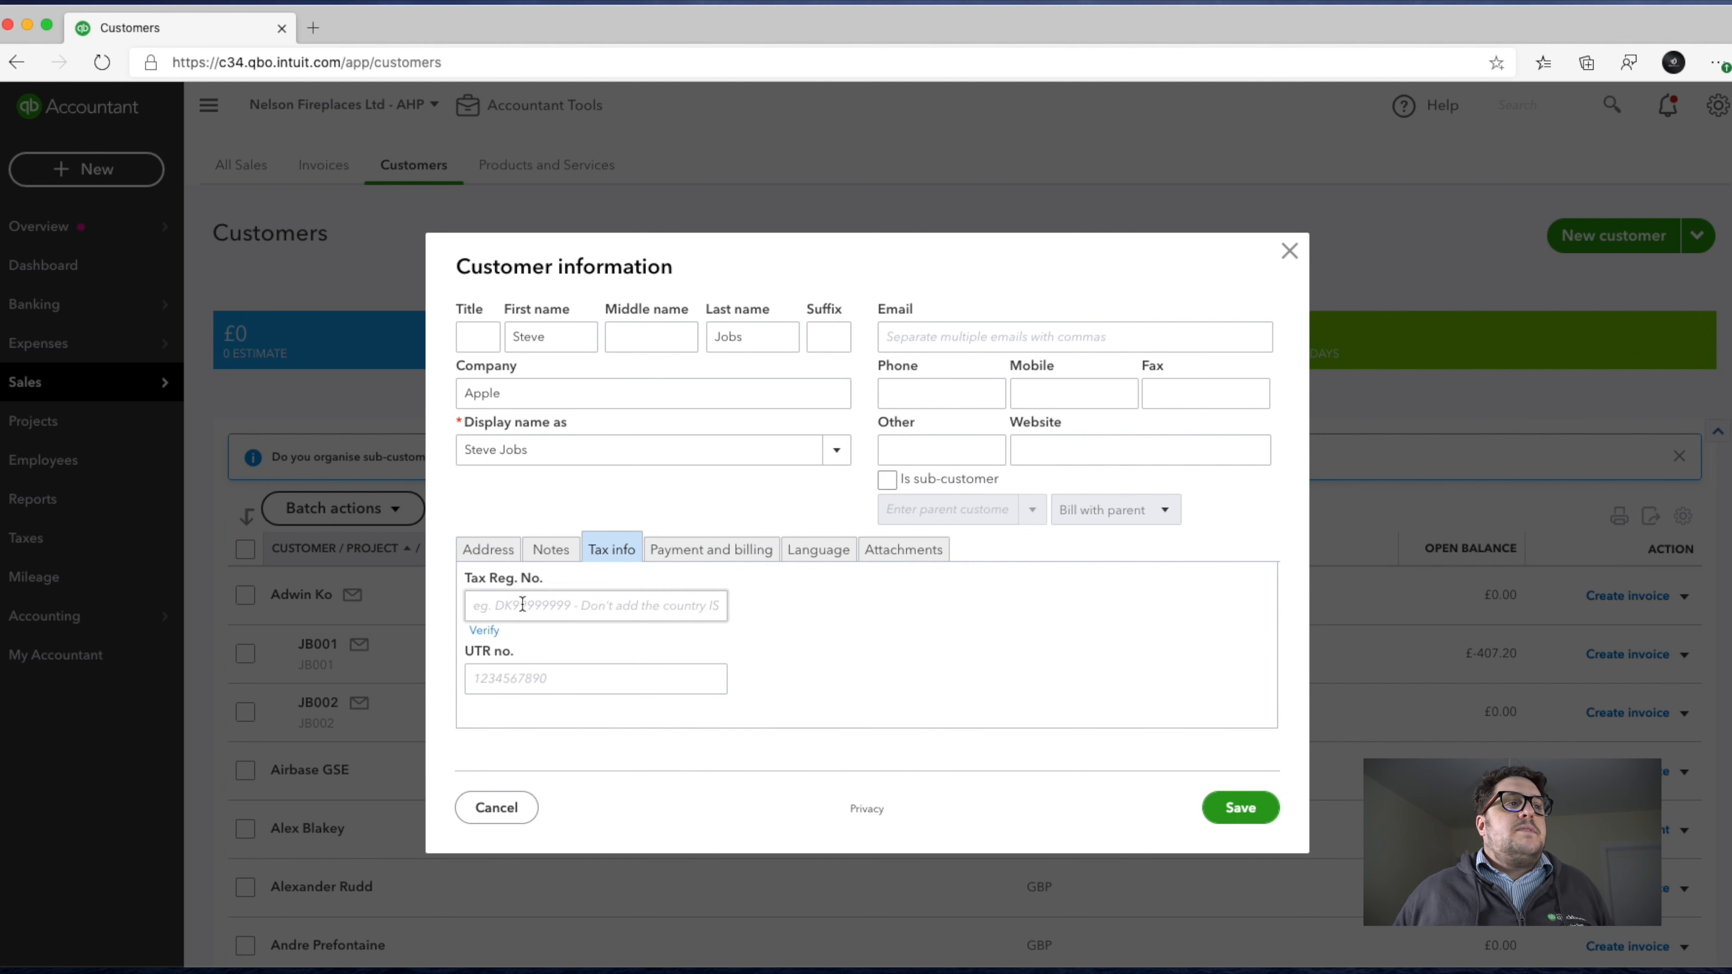
click(699, 551)
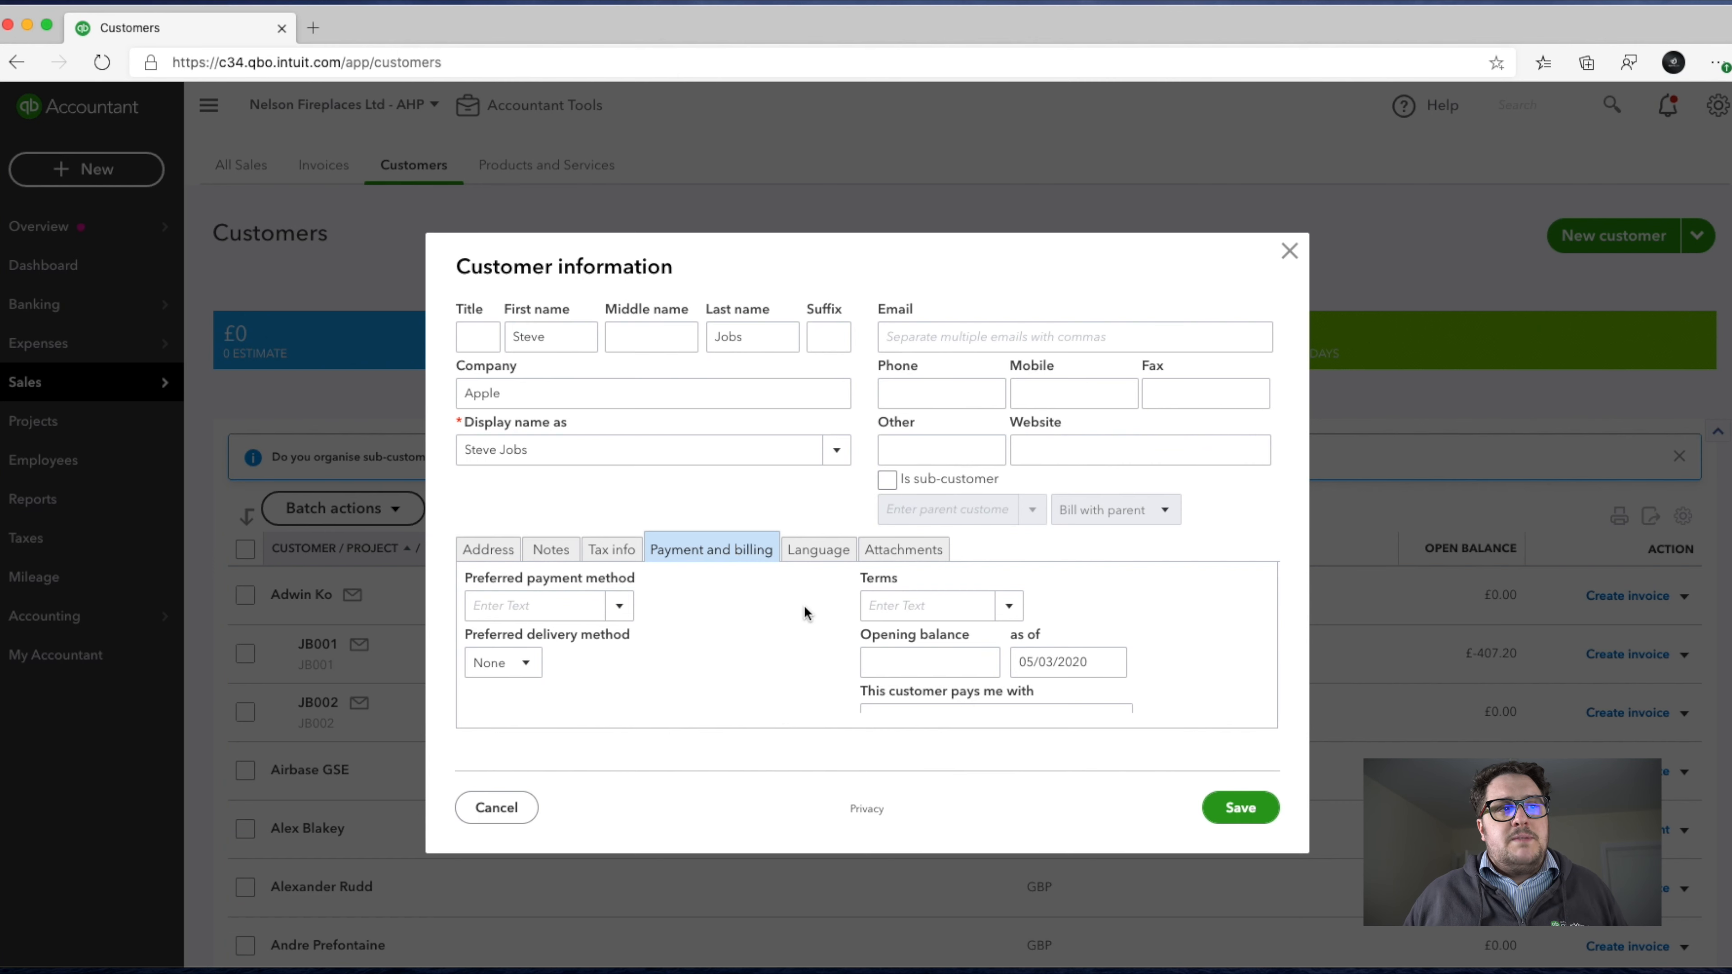
scroll(805, 612, down, 2)
click(1015, 703)
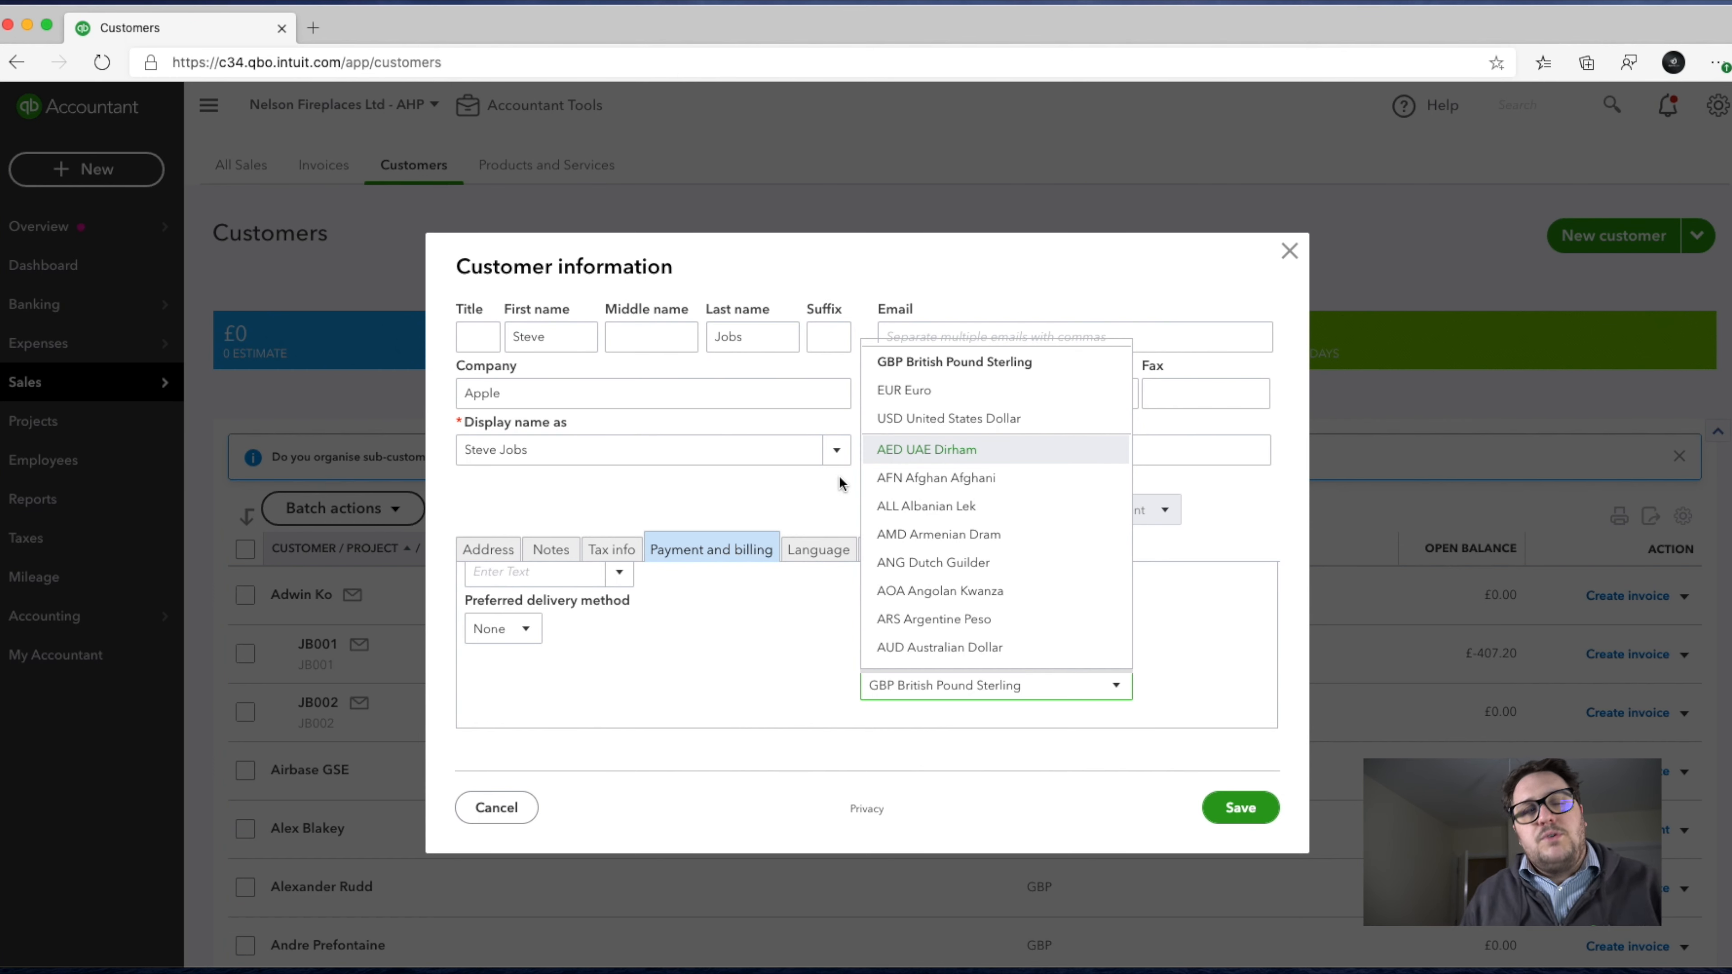
click(747, 477)
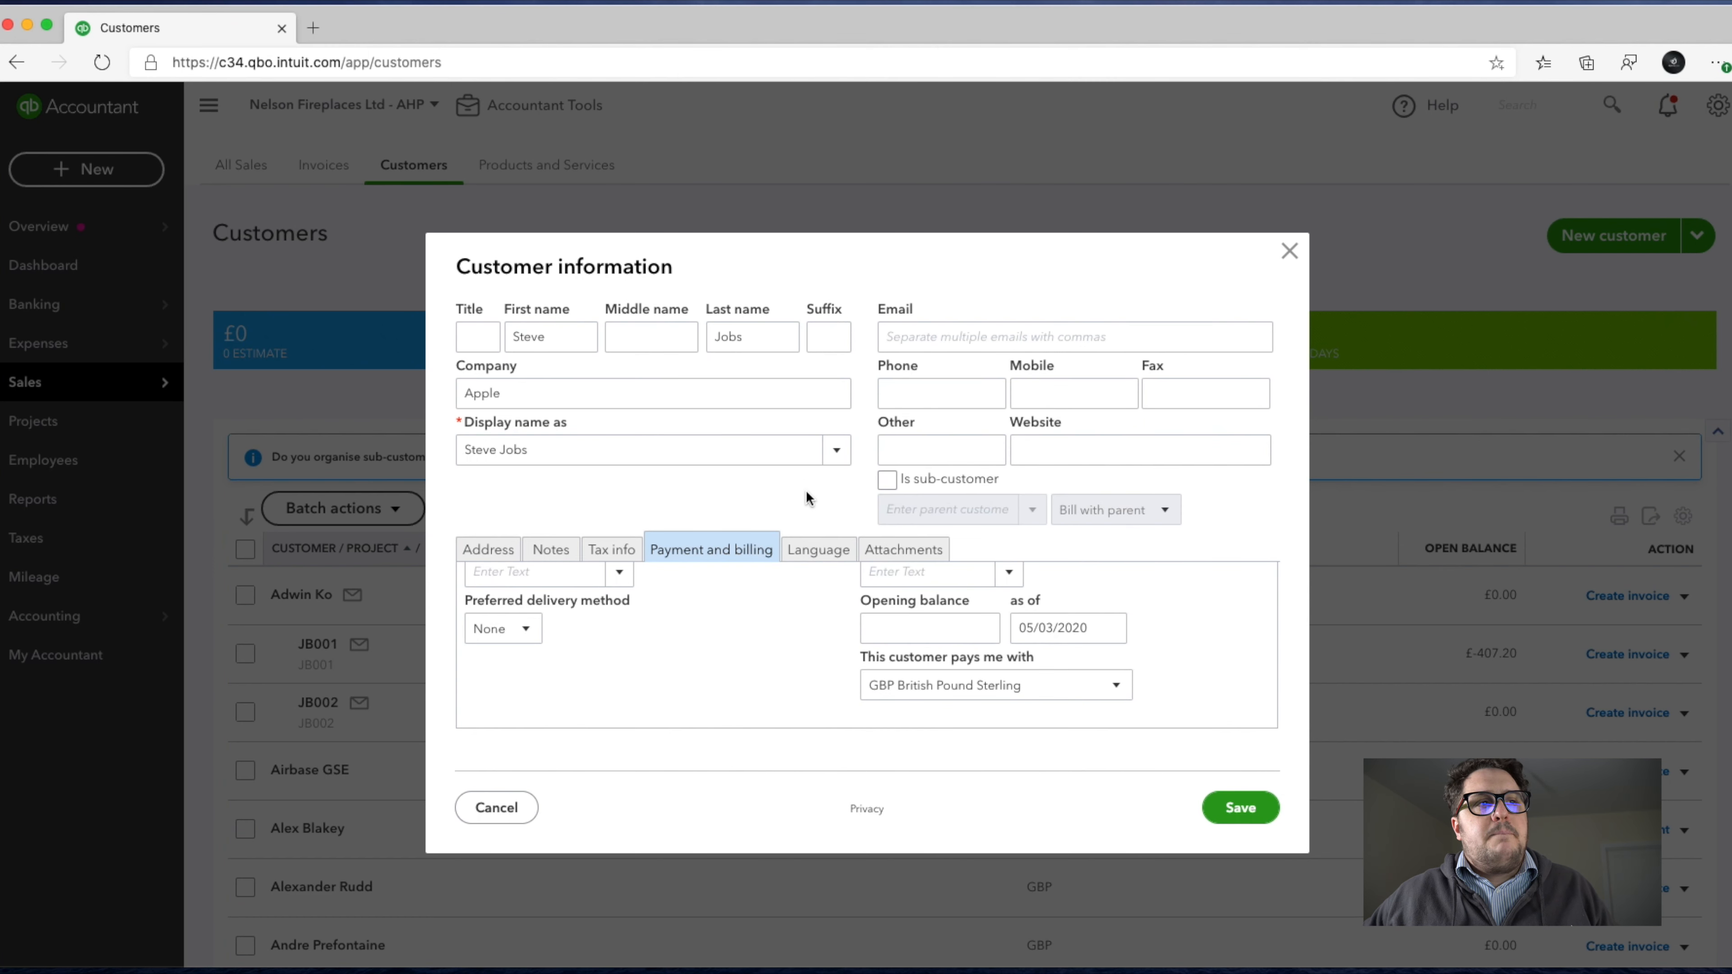
Step: Check the new customer's language and attachments sections and save the record
click(819, 550)
click(892, 561)
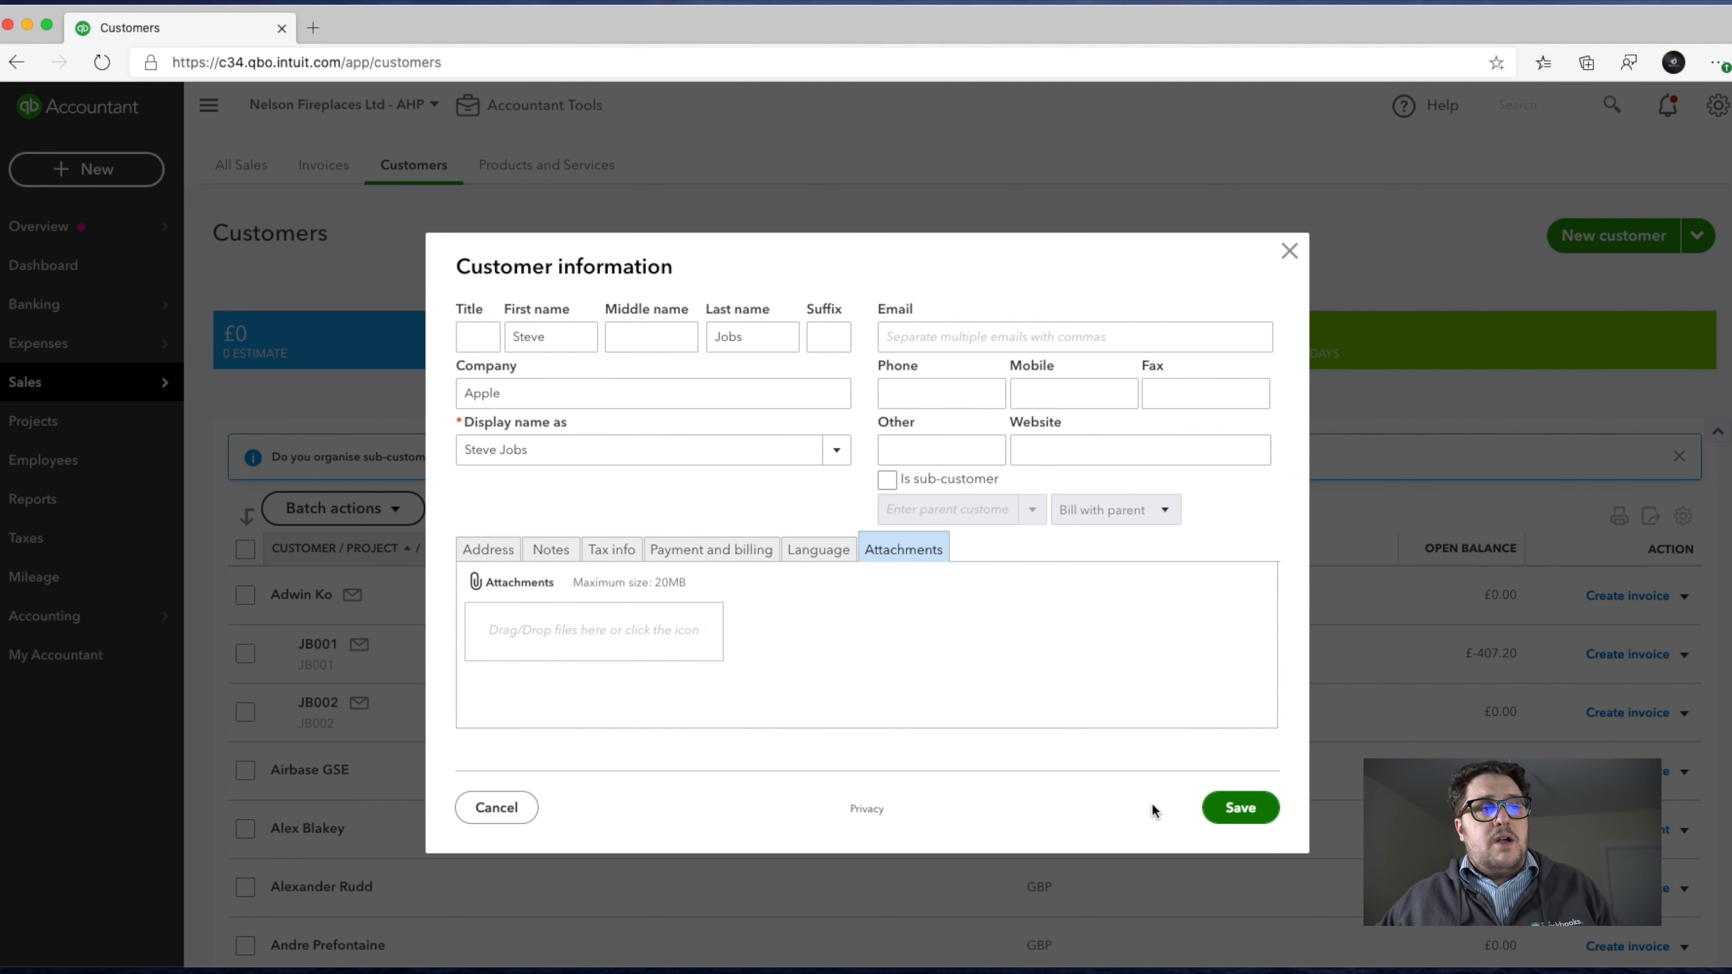
click(1240, 808)
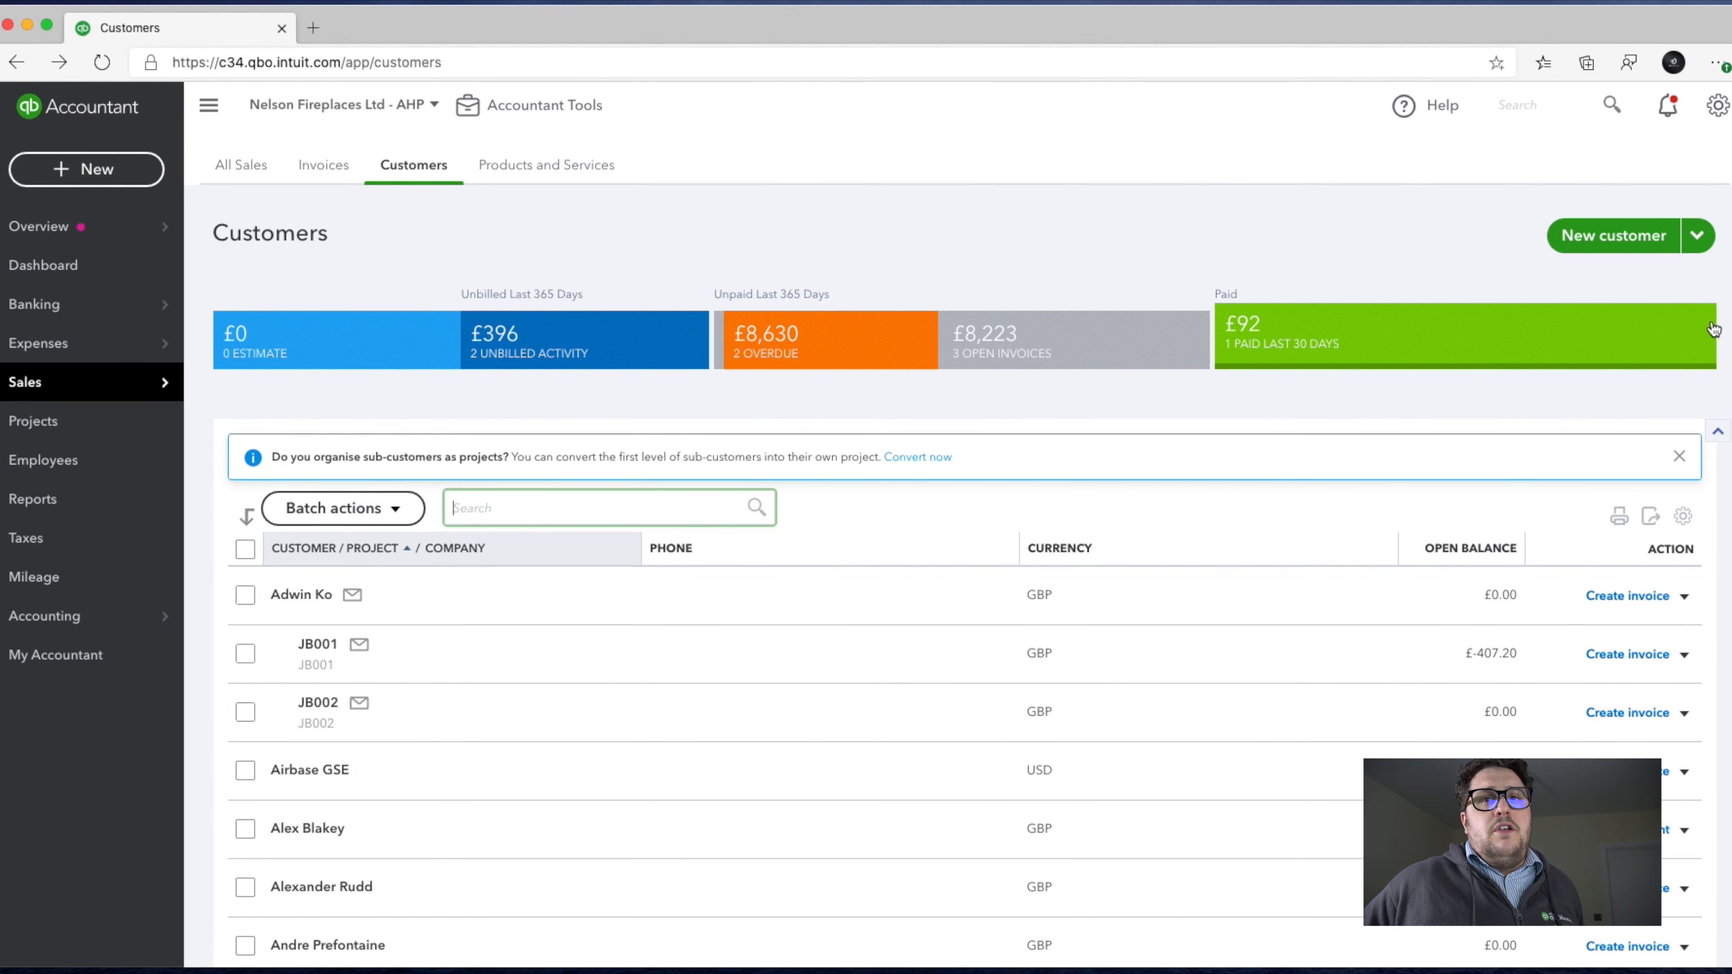
Step: Check the customer import option, browse the customer list and open the customer with the £1,800.00 open balance
click(1707, 252)
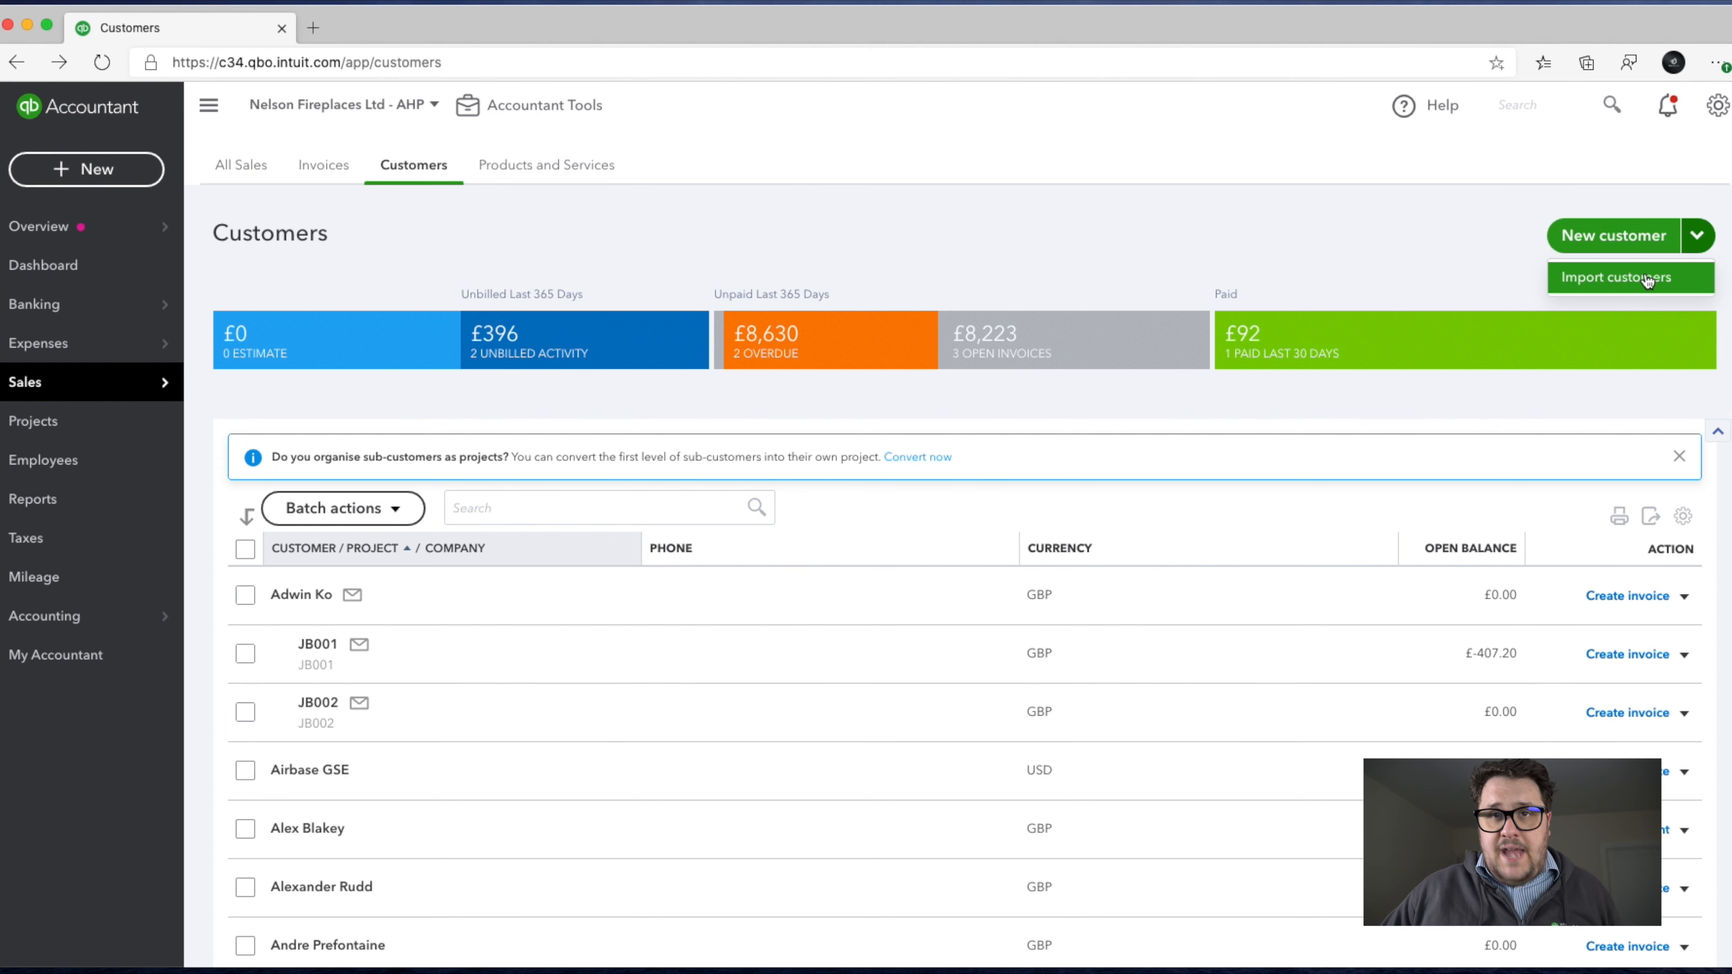
scroll(548, 487, down, 10)
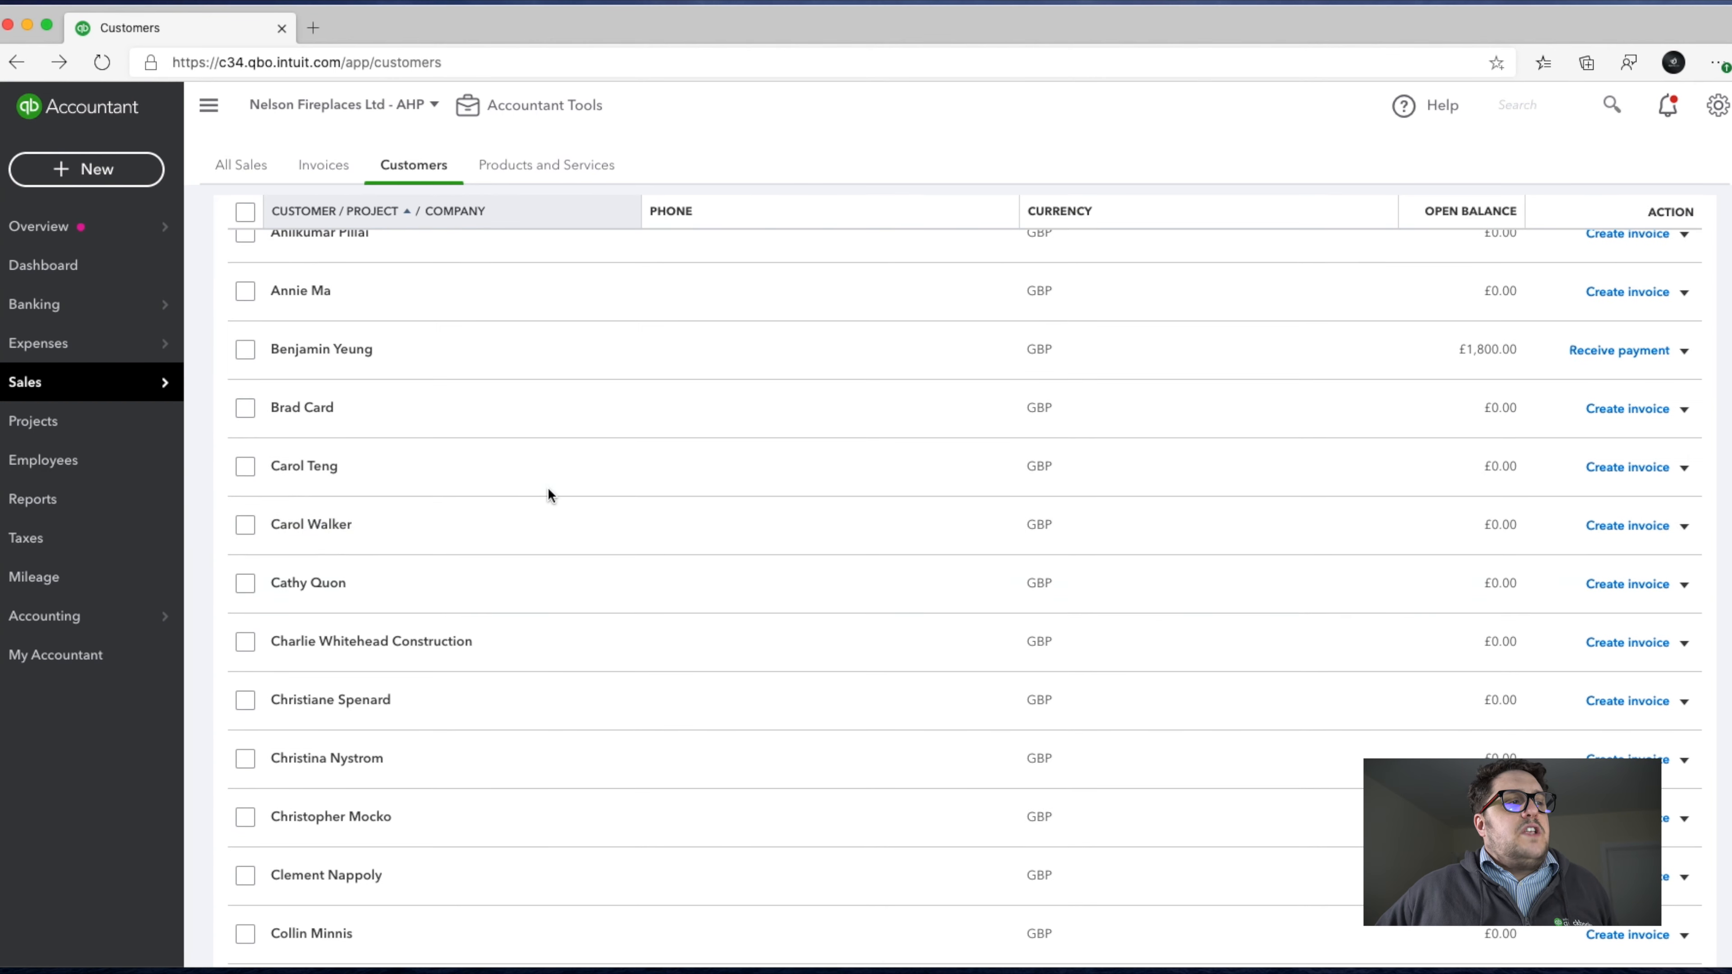
scroll(491, 567, down, 15)
scroll(490, 567, up, 10)
scroll(489, 569, up, 10)
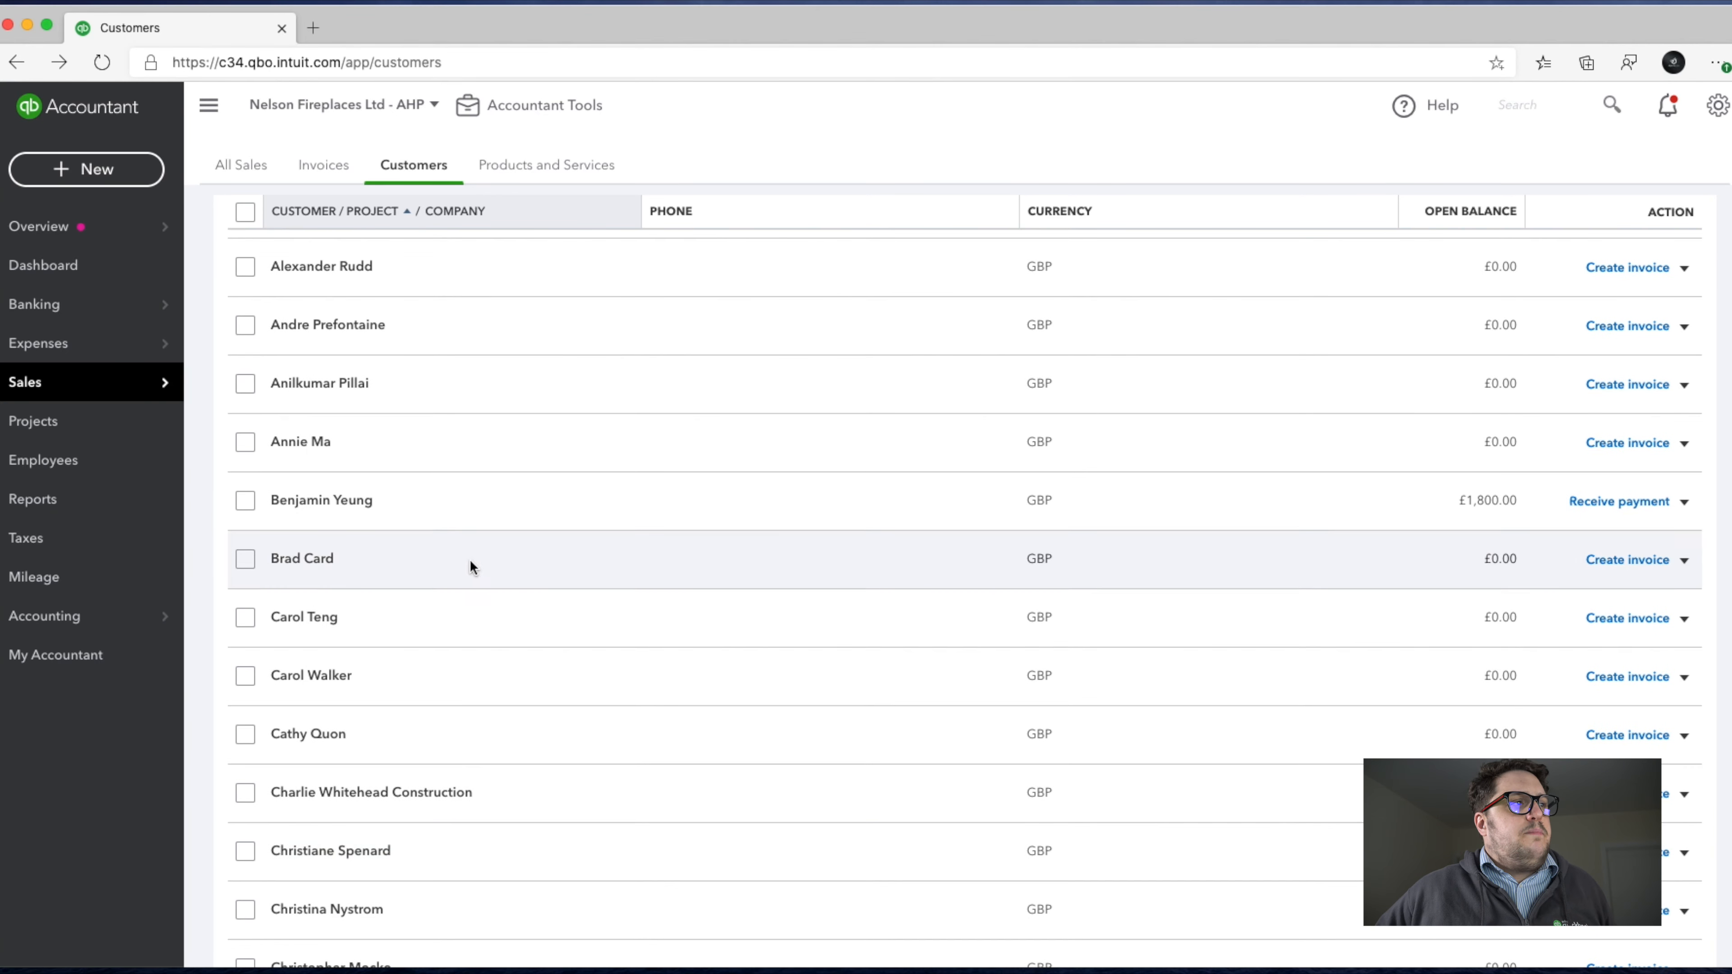
click(354, 505)
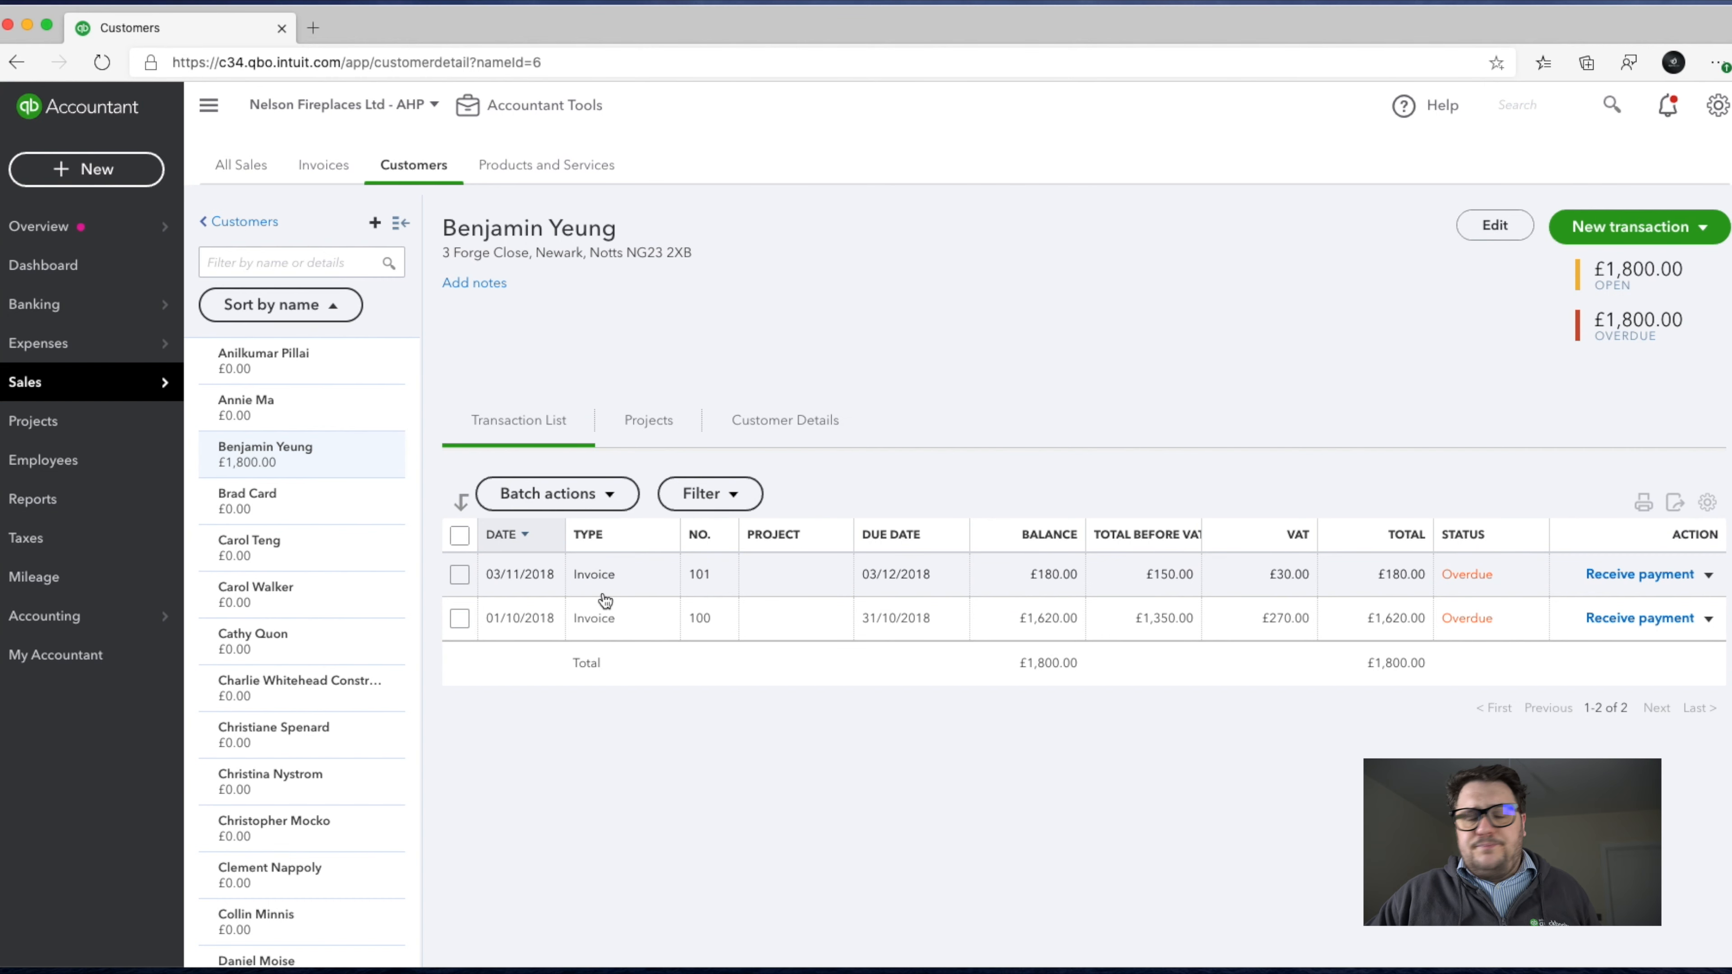
Step: Select all of this customer's transactions and show the batch actions available for them
click(593, 495)
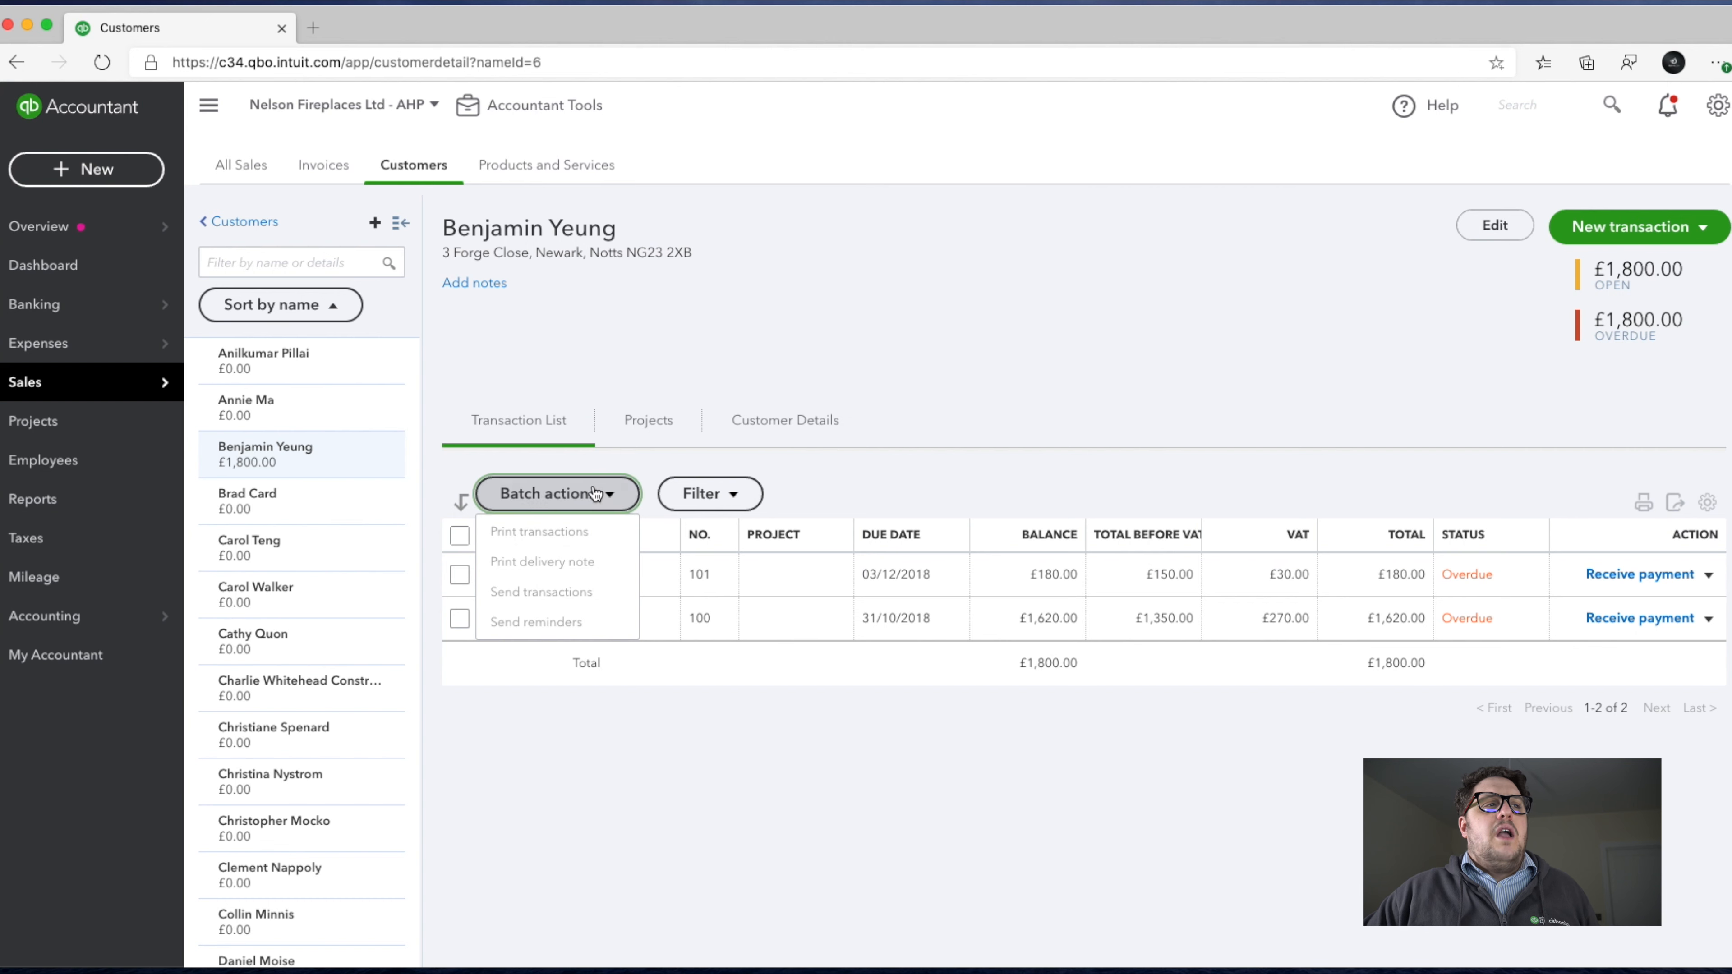
click(460, 535)
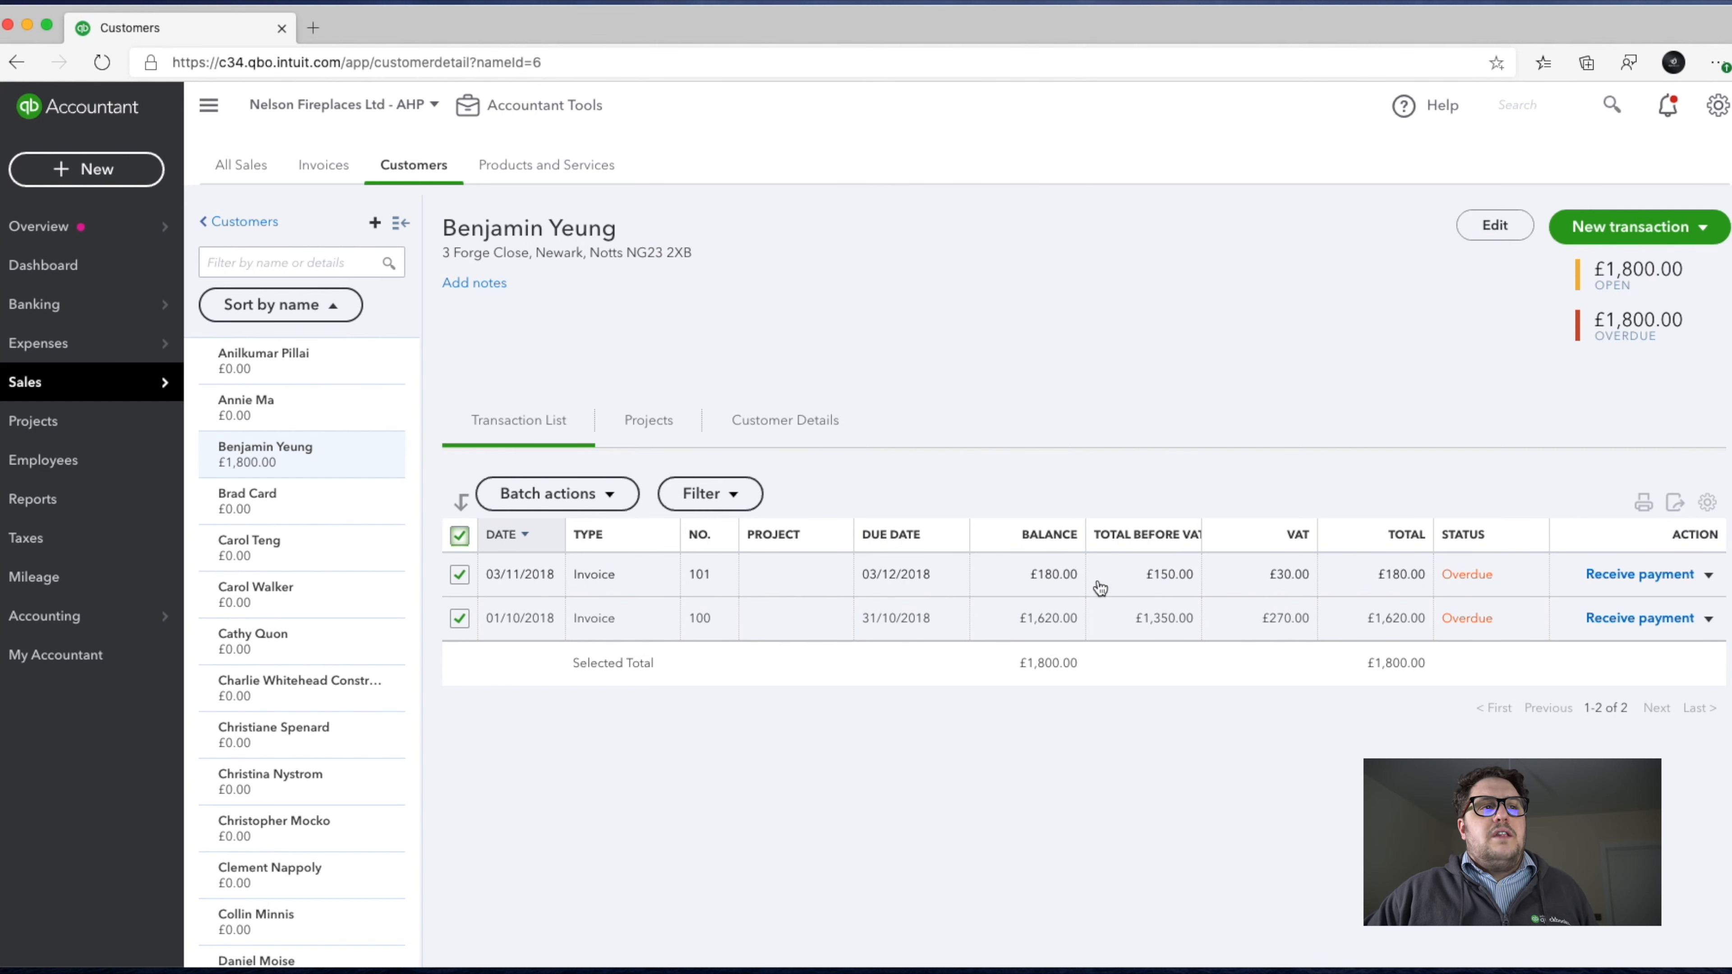
click(606, 498)
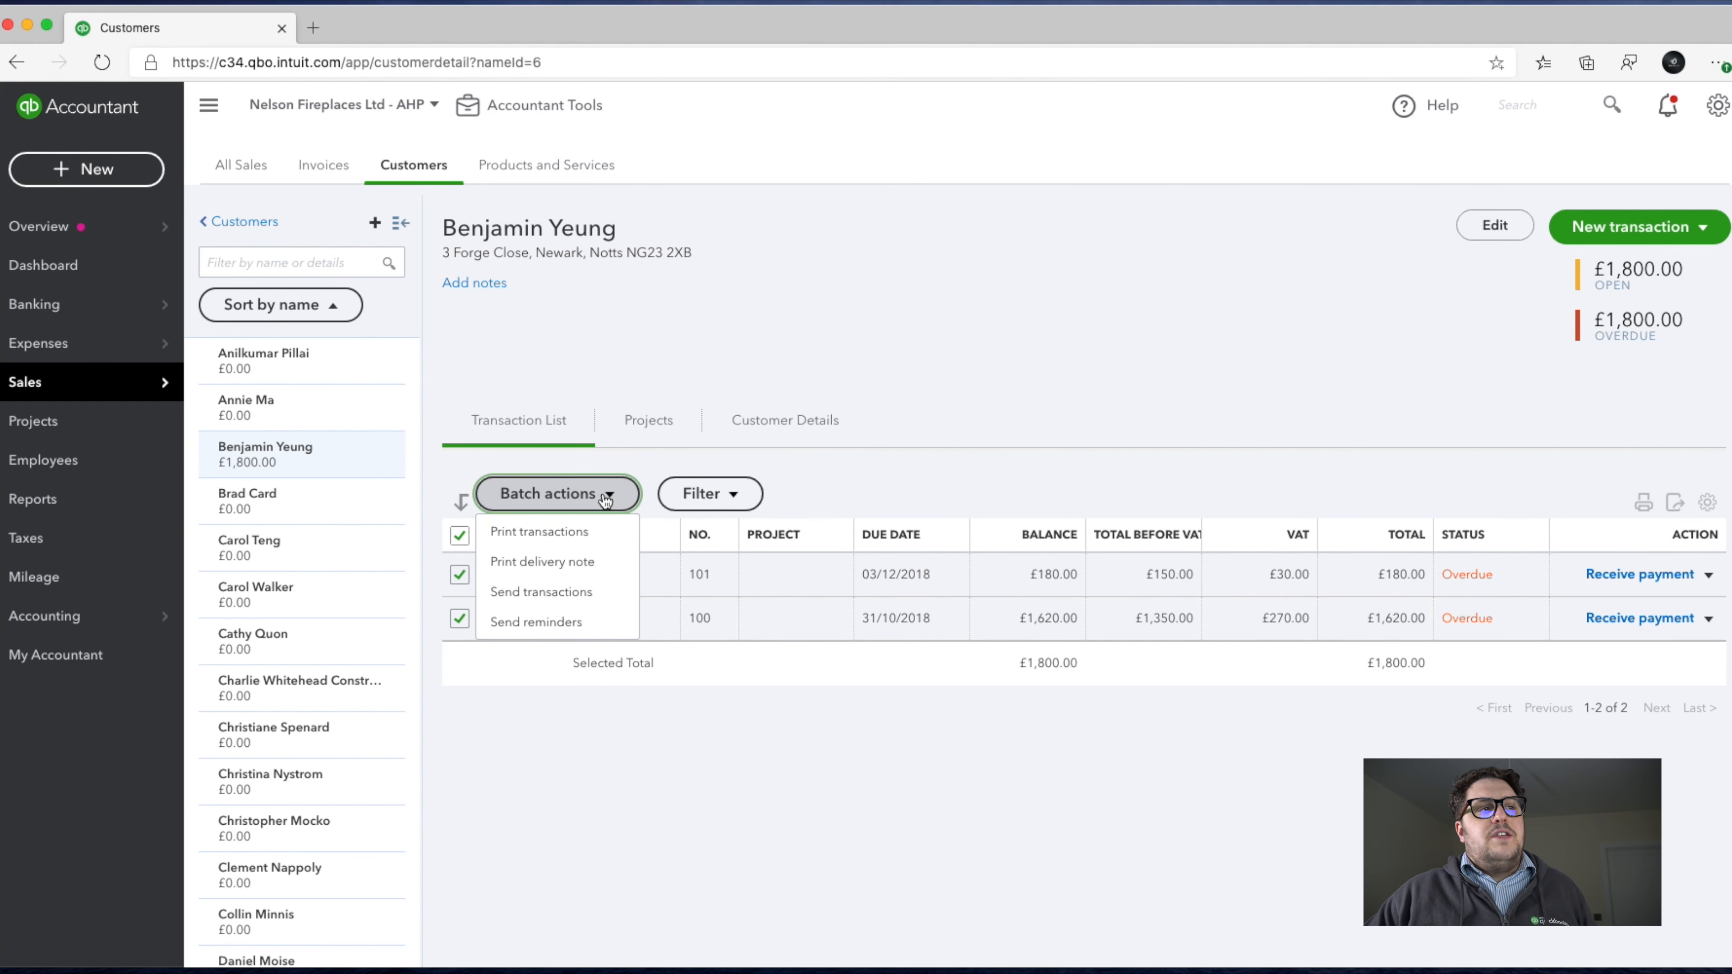
Step: Deselect all of the customer's transactions and check the type and date options for filtering them
click(460, 536)
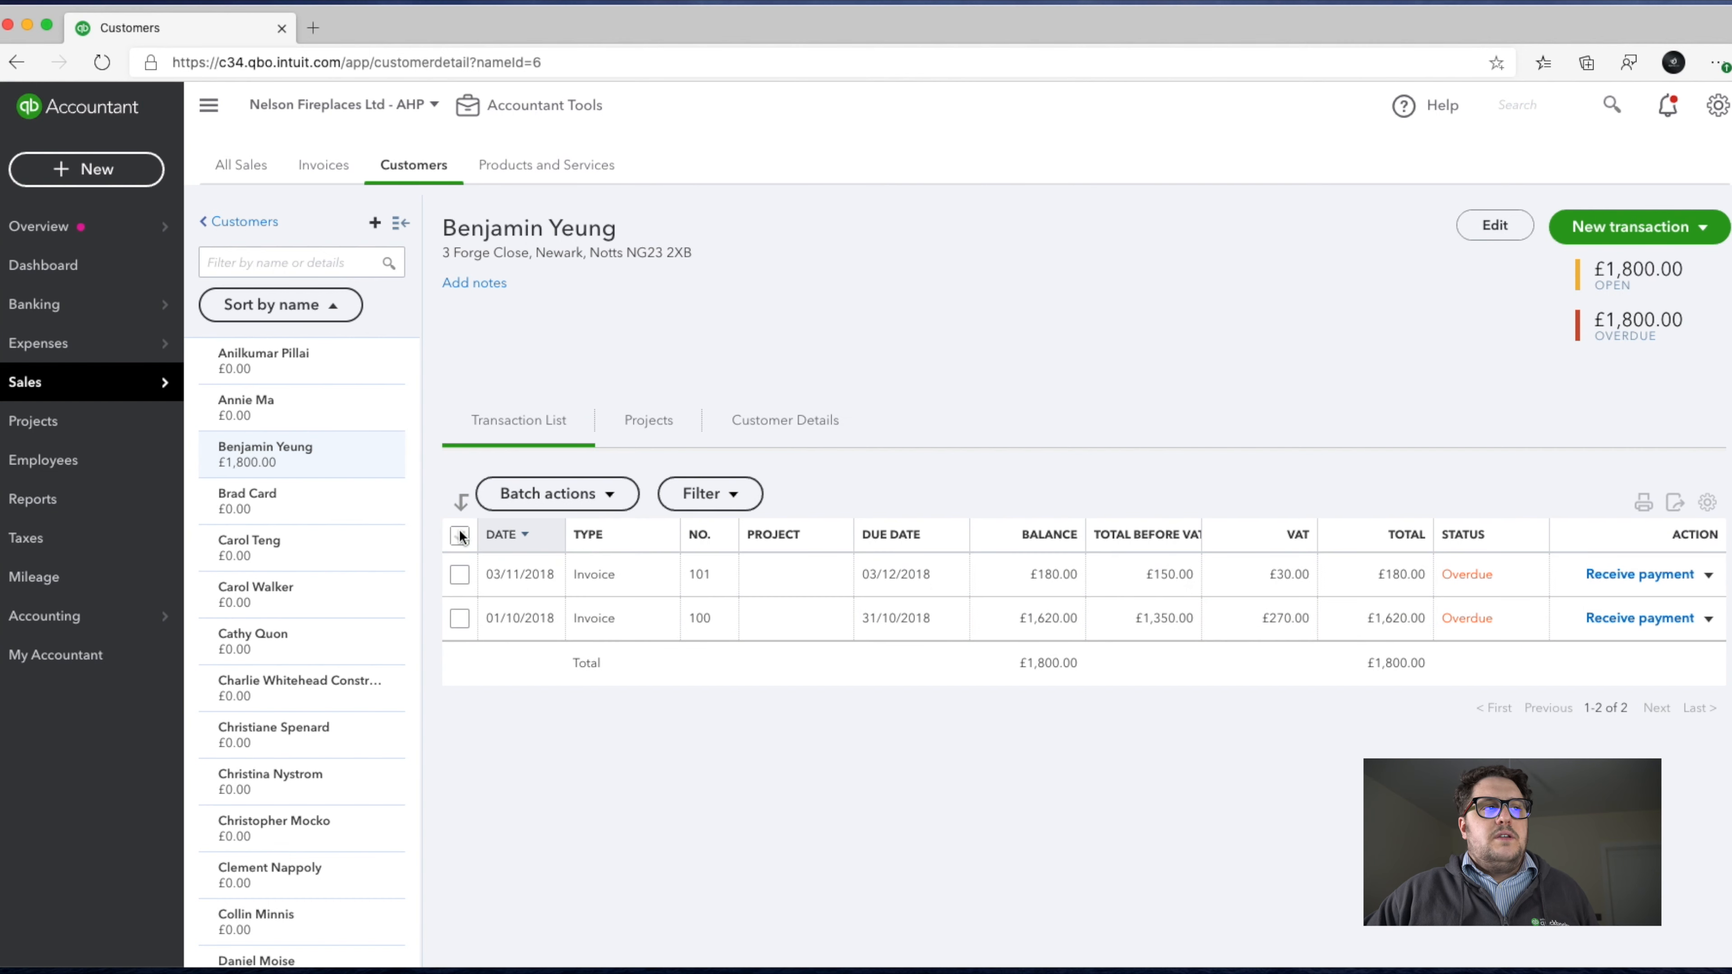
click(690, 502)
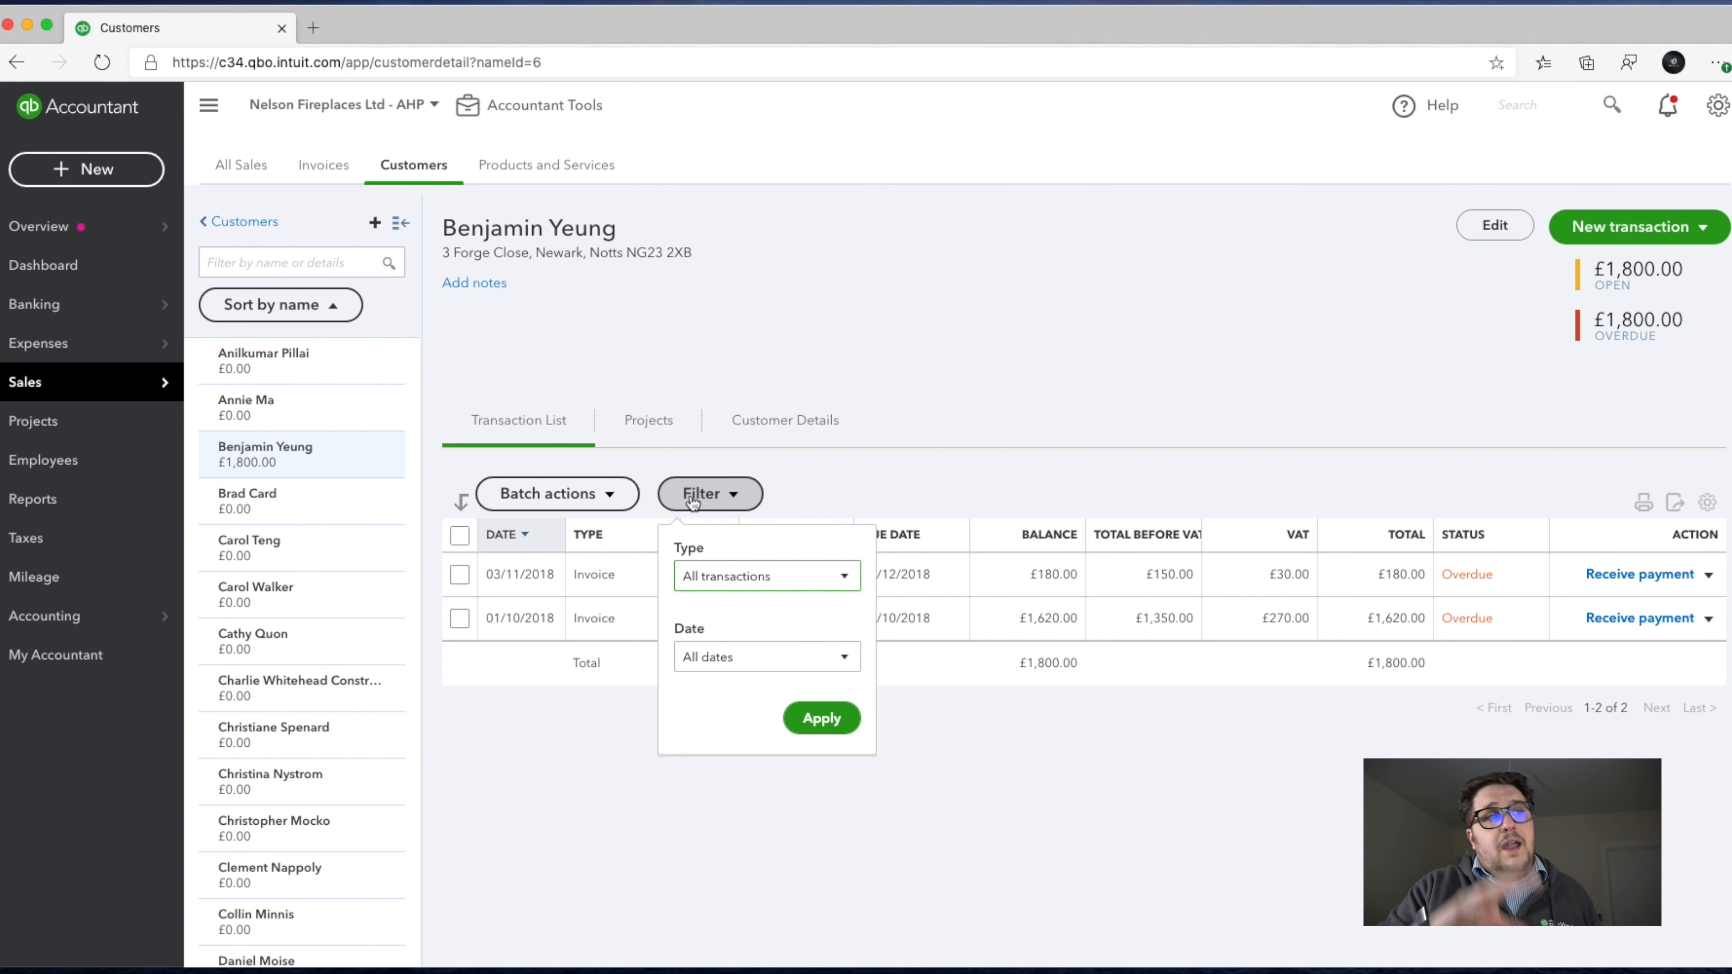
click(966, 446)
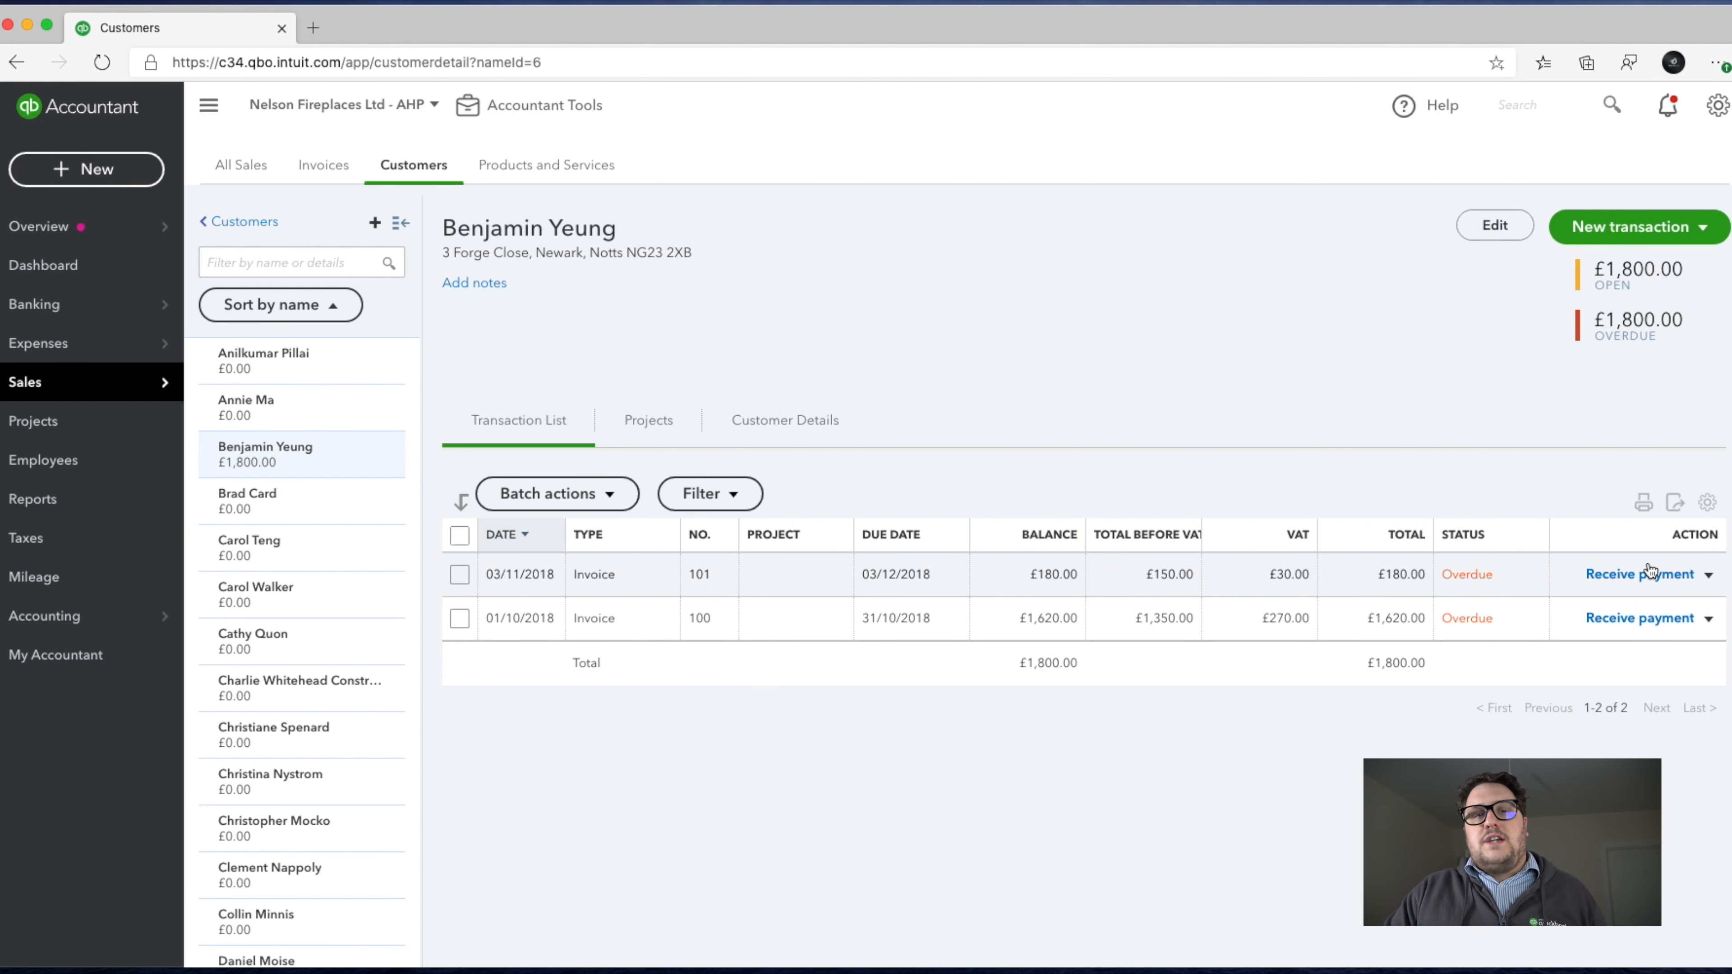
Step: Check the actions available for the £180.00 invoice, view the customer's details and return to the transaction list
click(1710, 575)
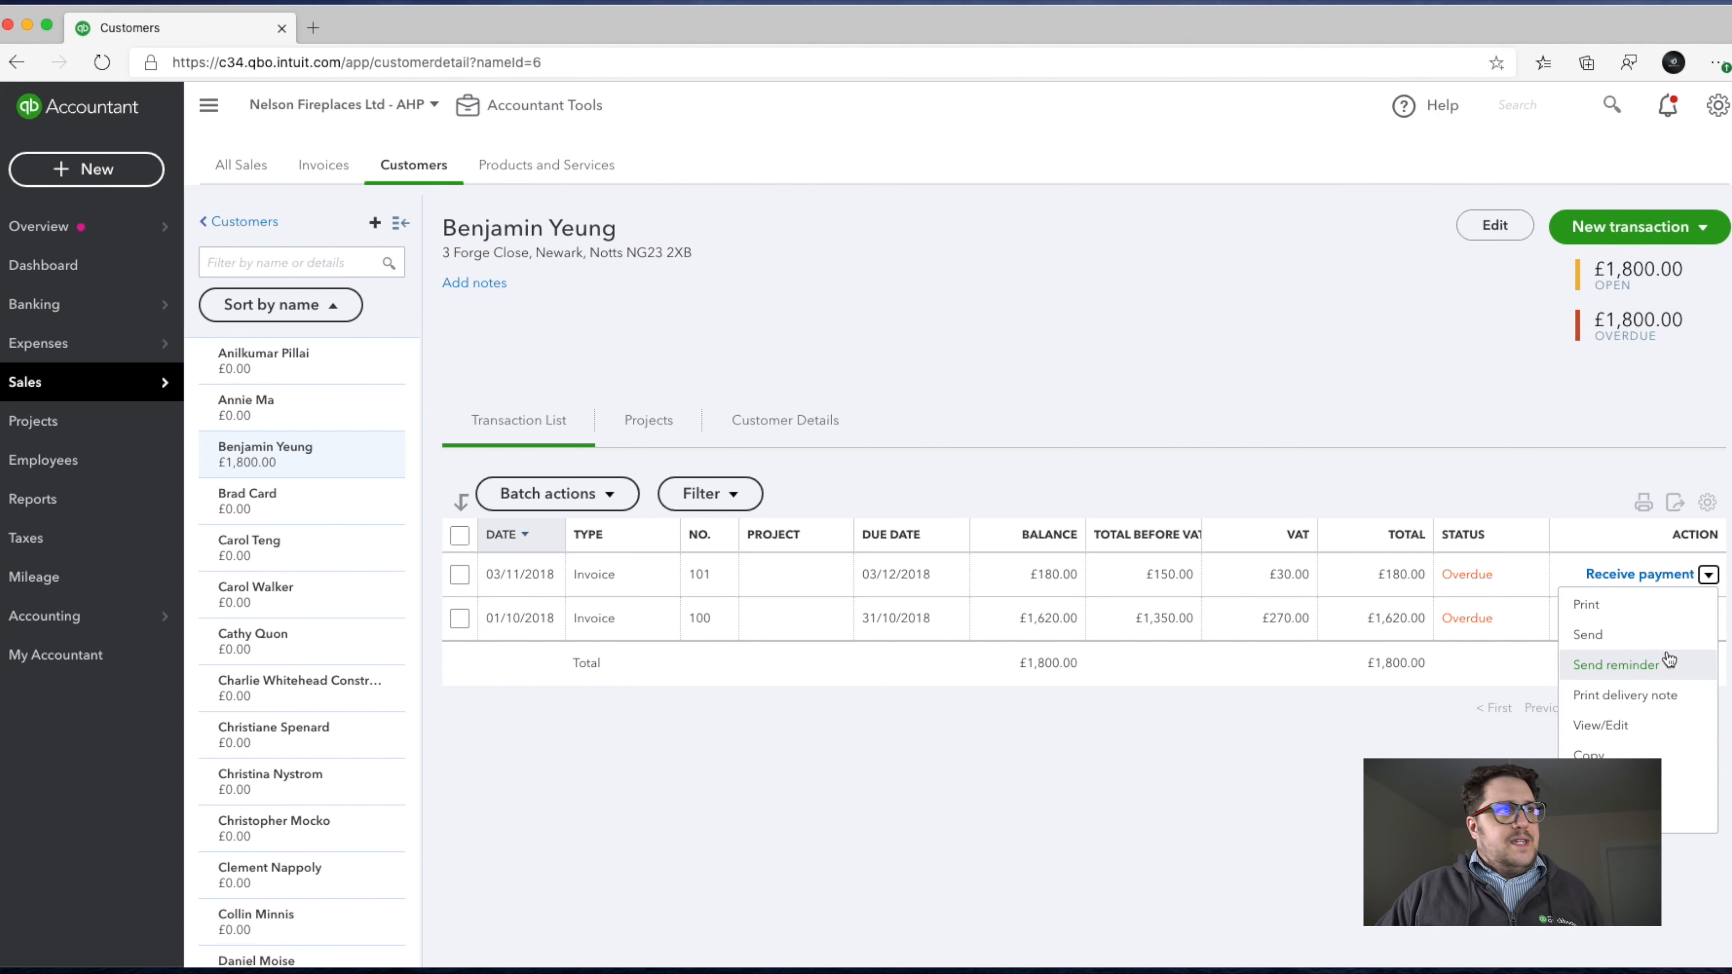
click(1061, 439)
click(818, 419)
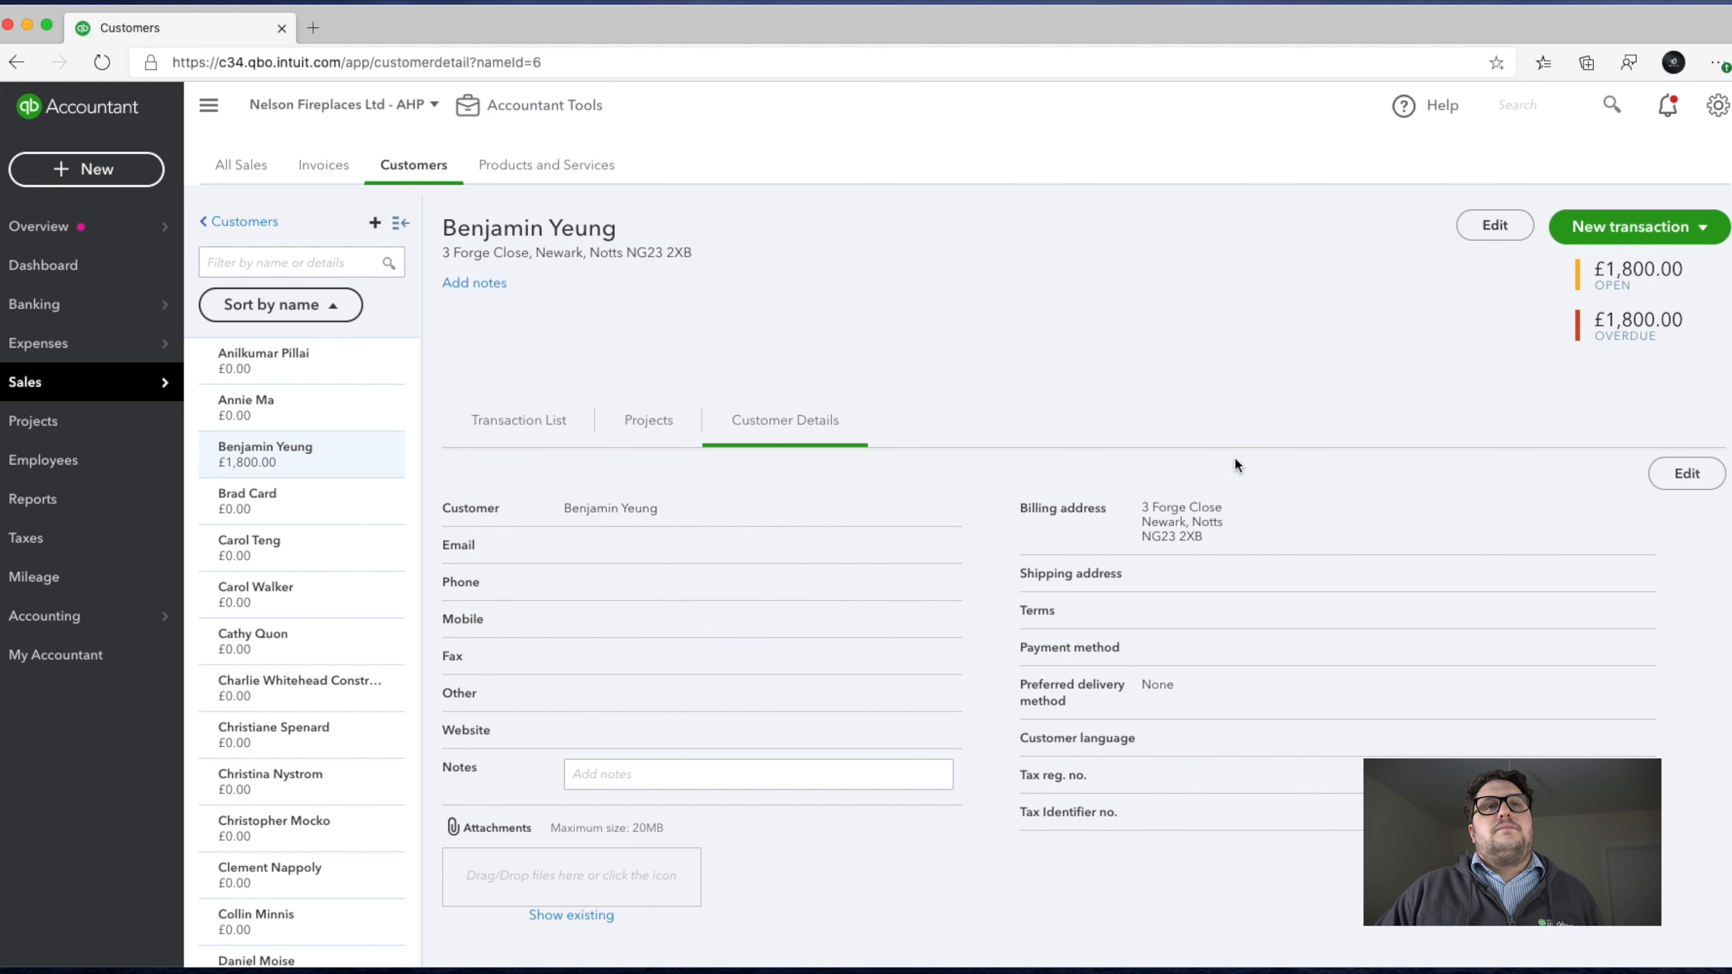
click(504, 427)
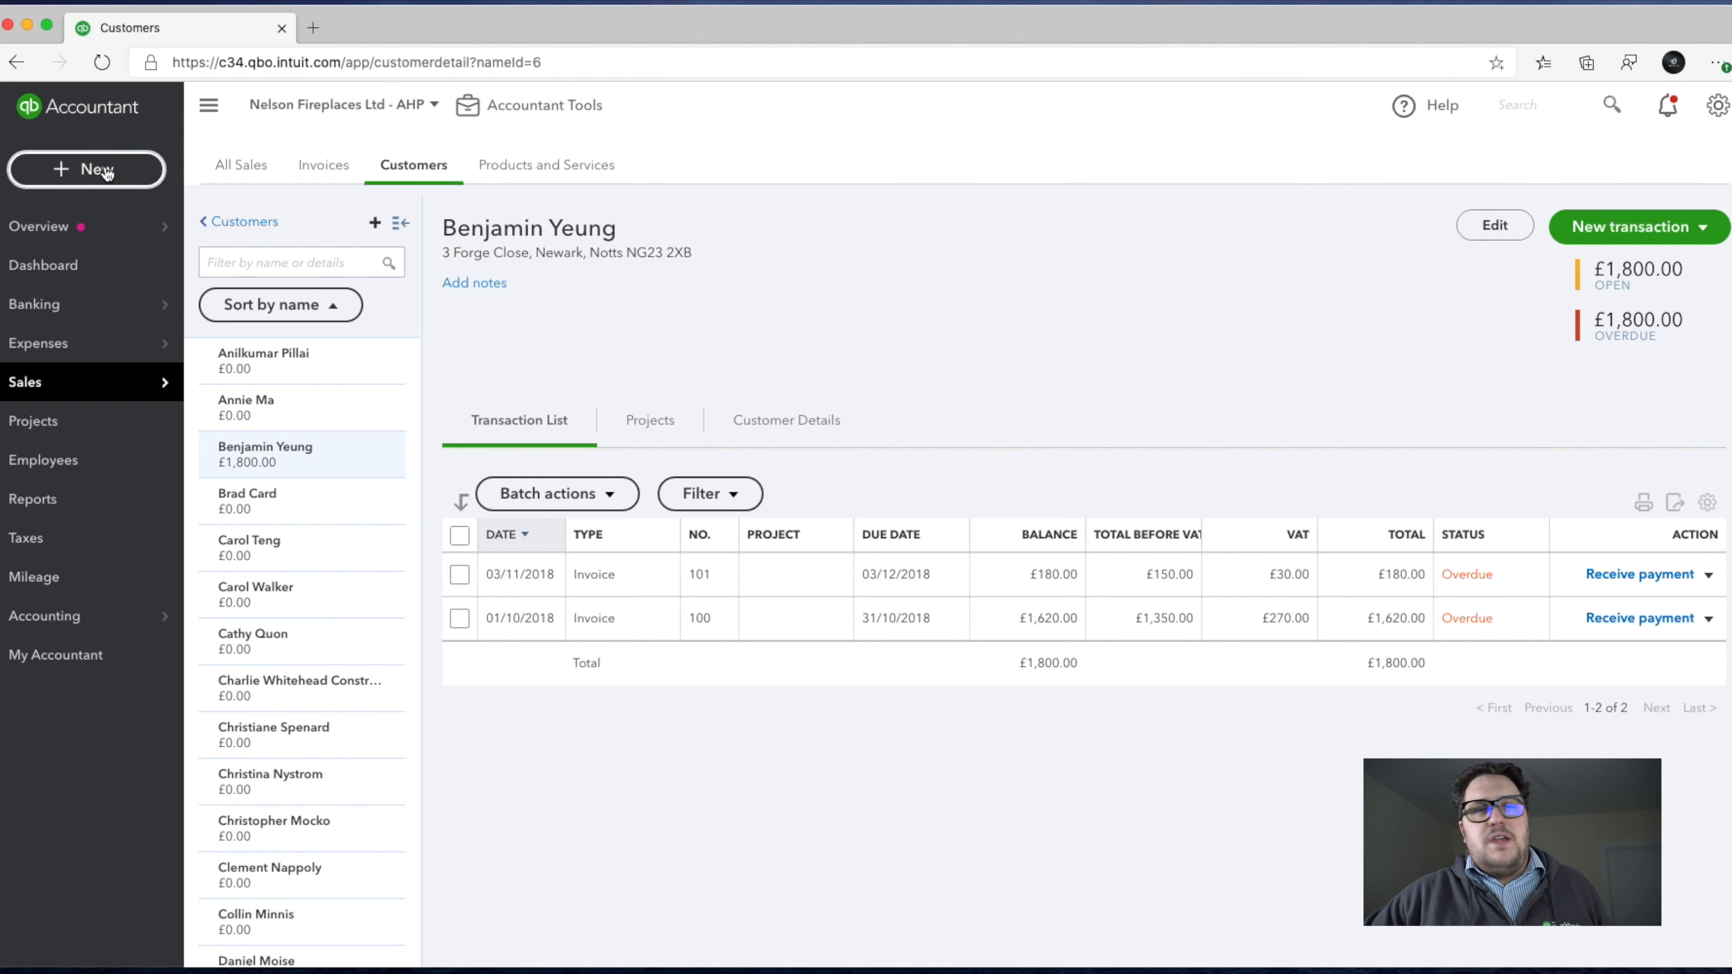
Step: Review the types of record that can be created company-wide and the transaction types offered for this customer
click(106, 172)
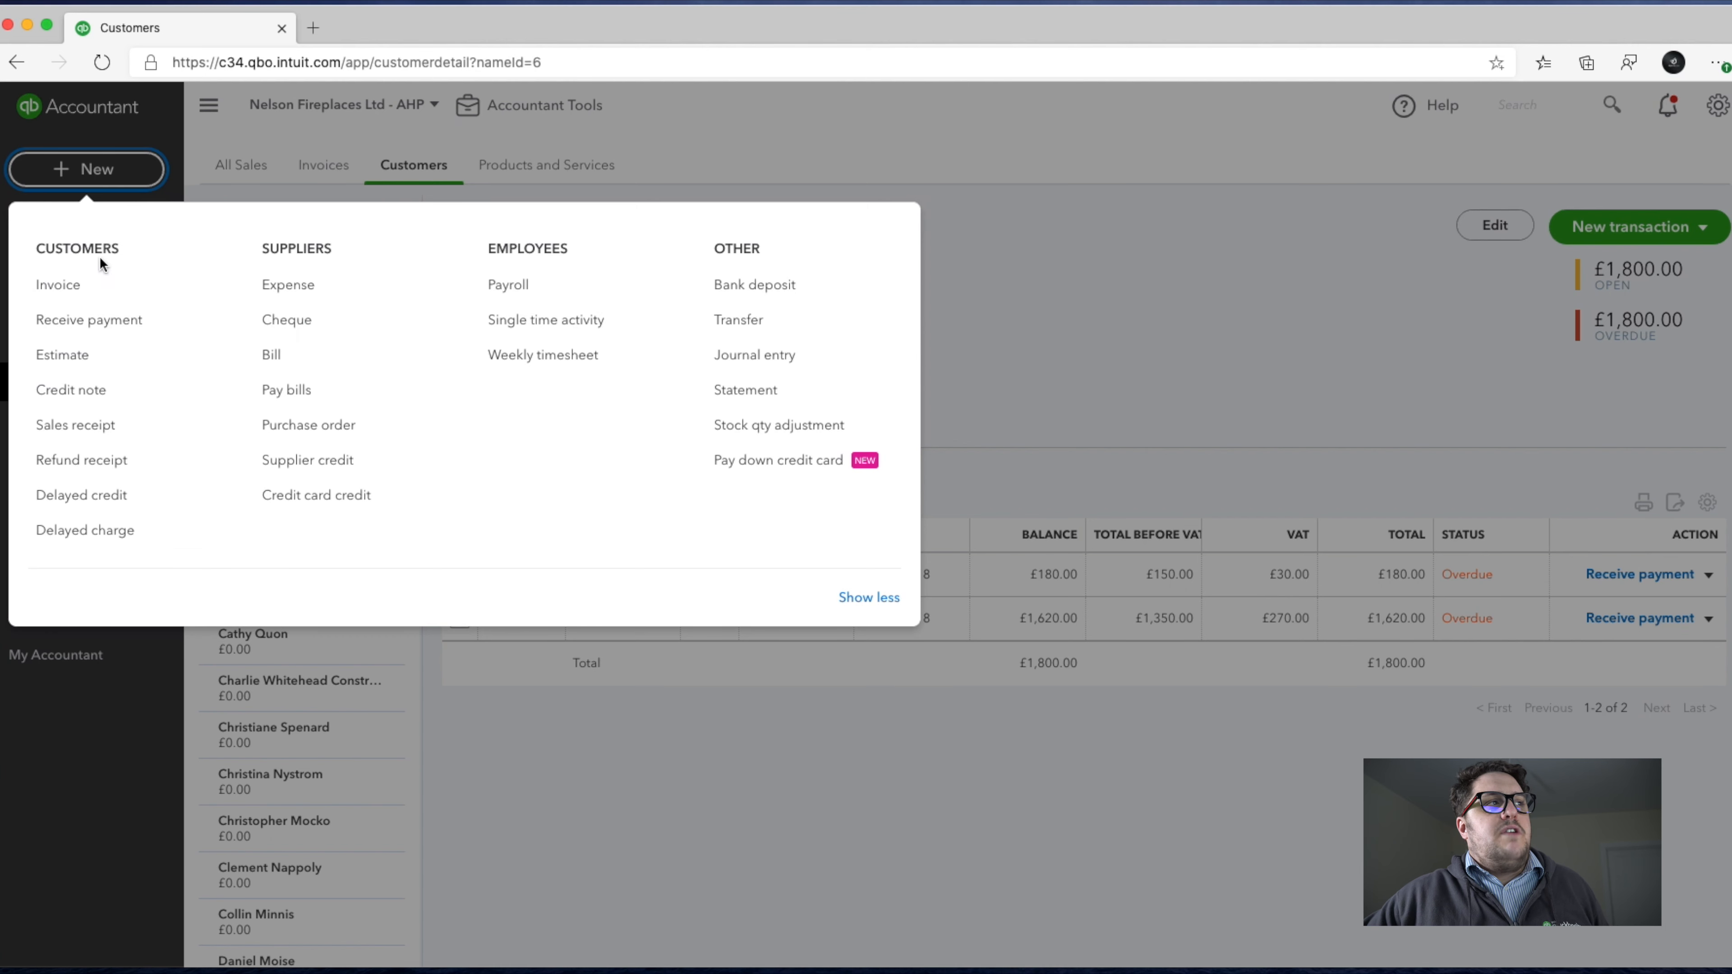
click(105, 390)
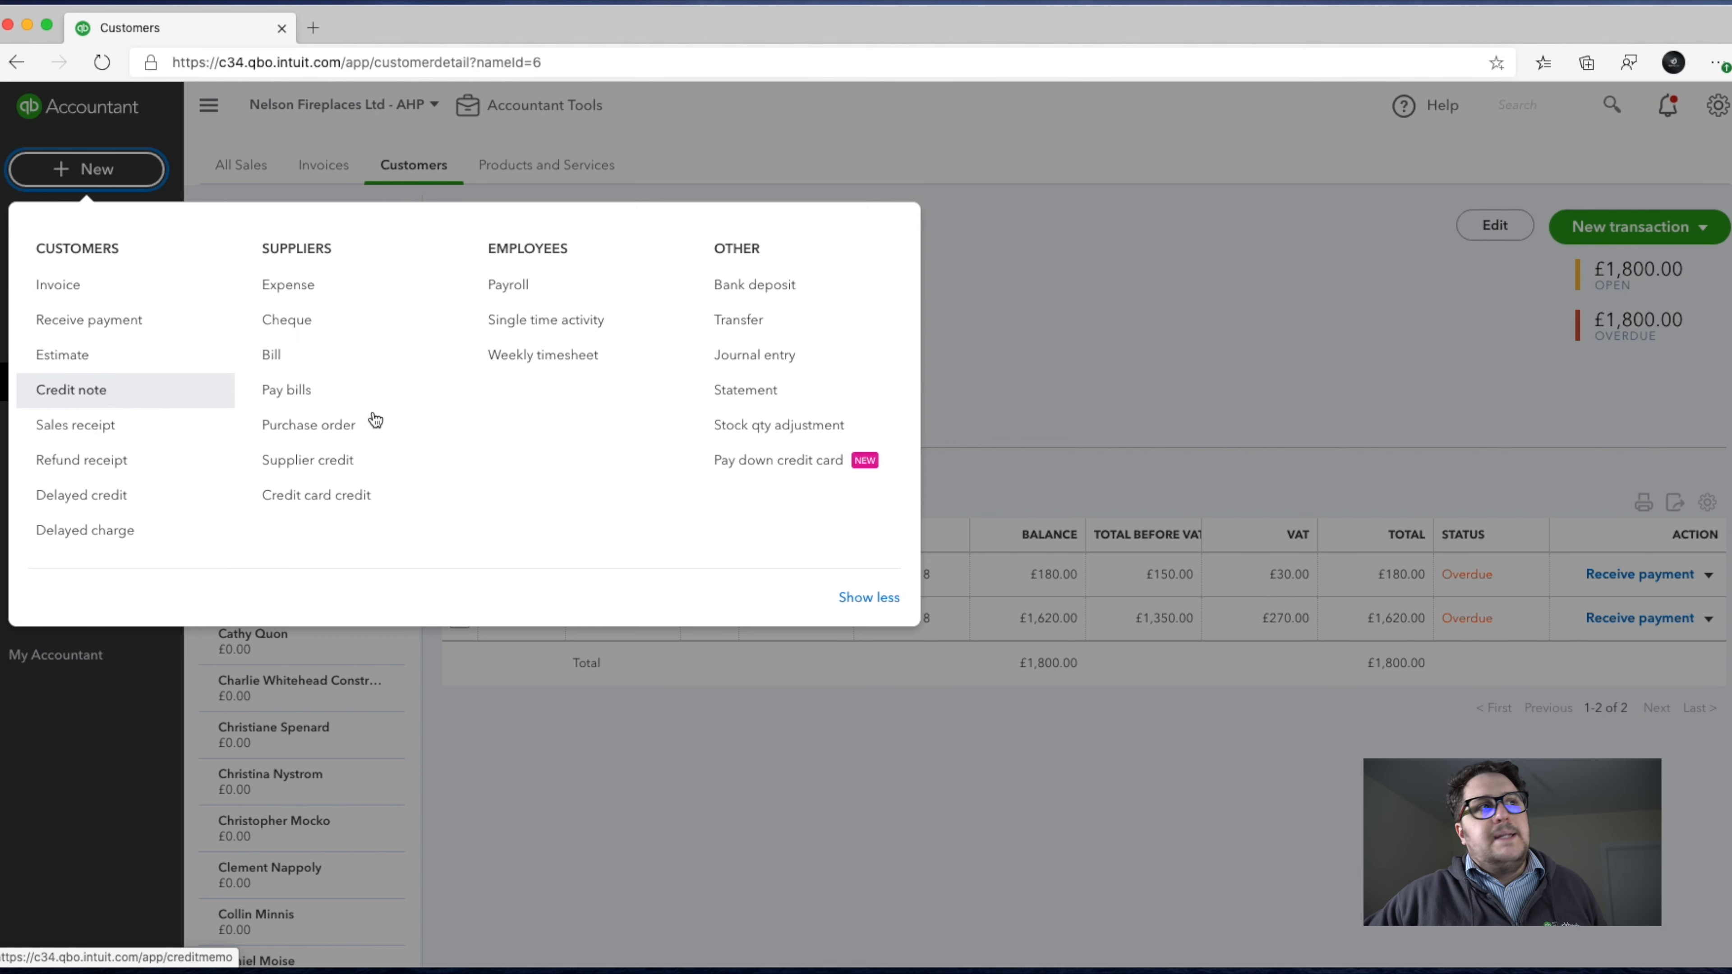
click(1100, 418)
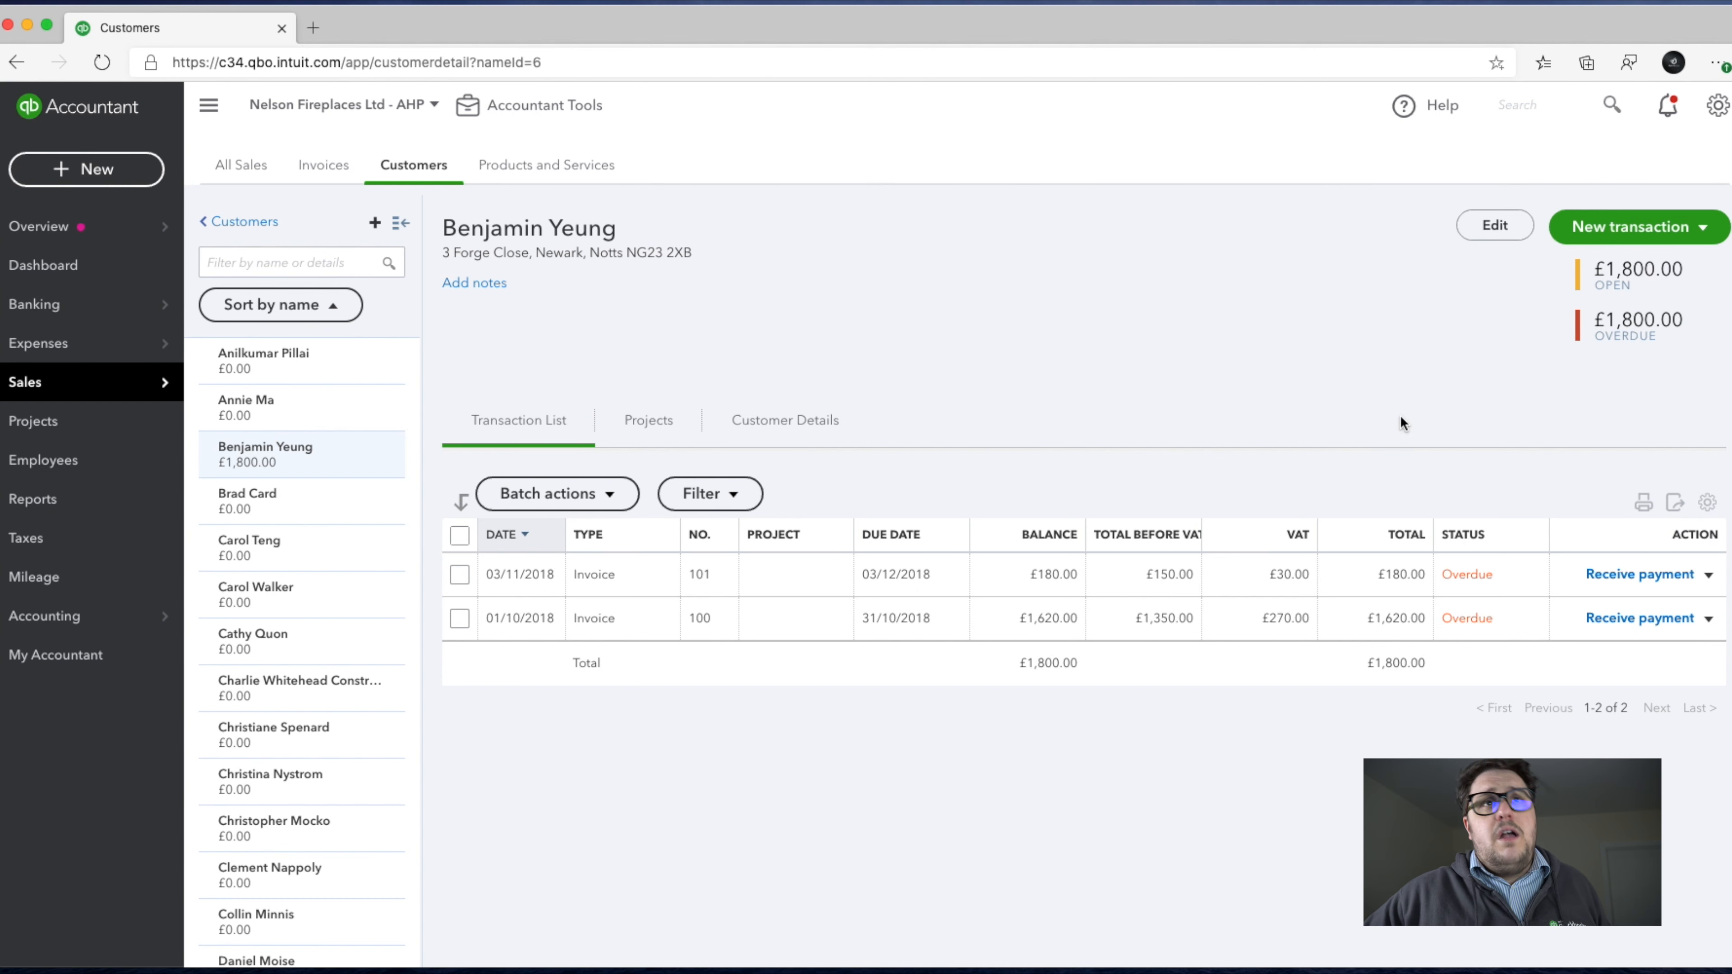
click(1669, 225)
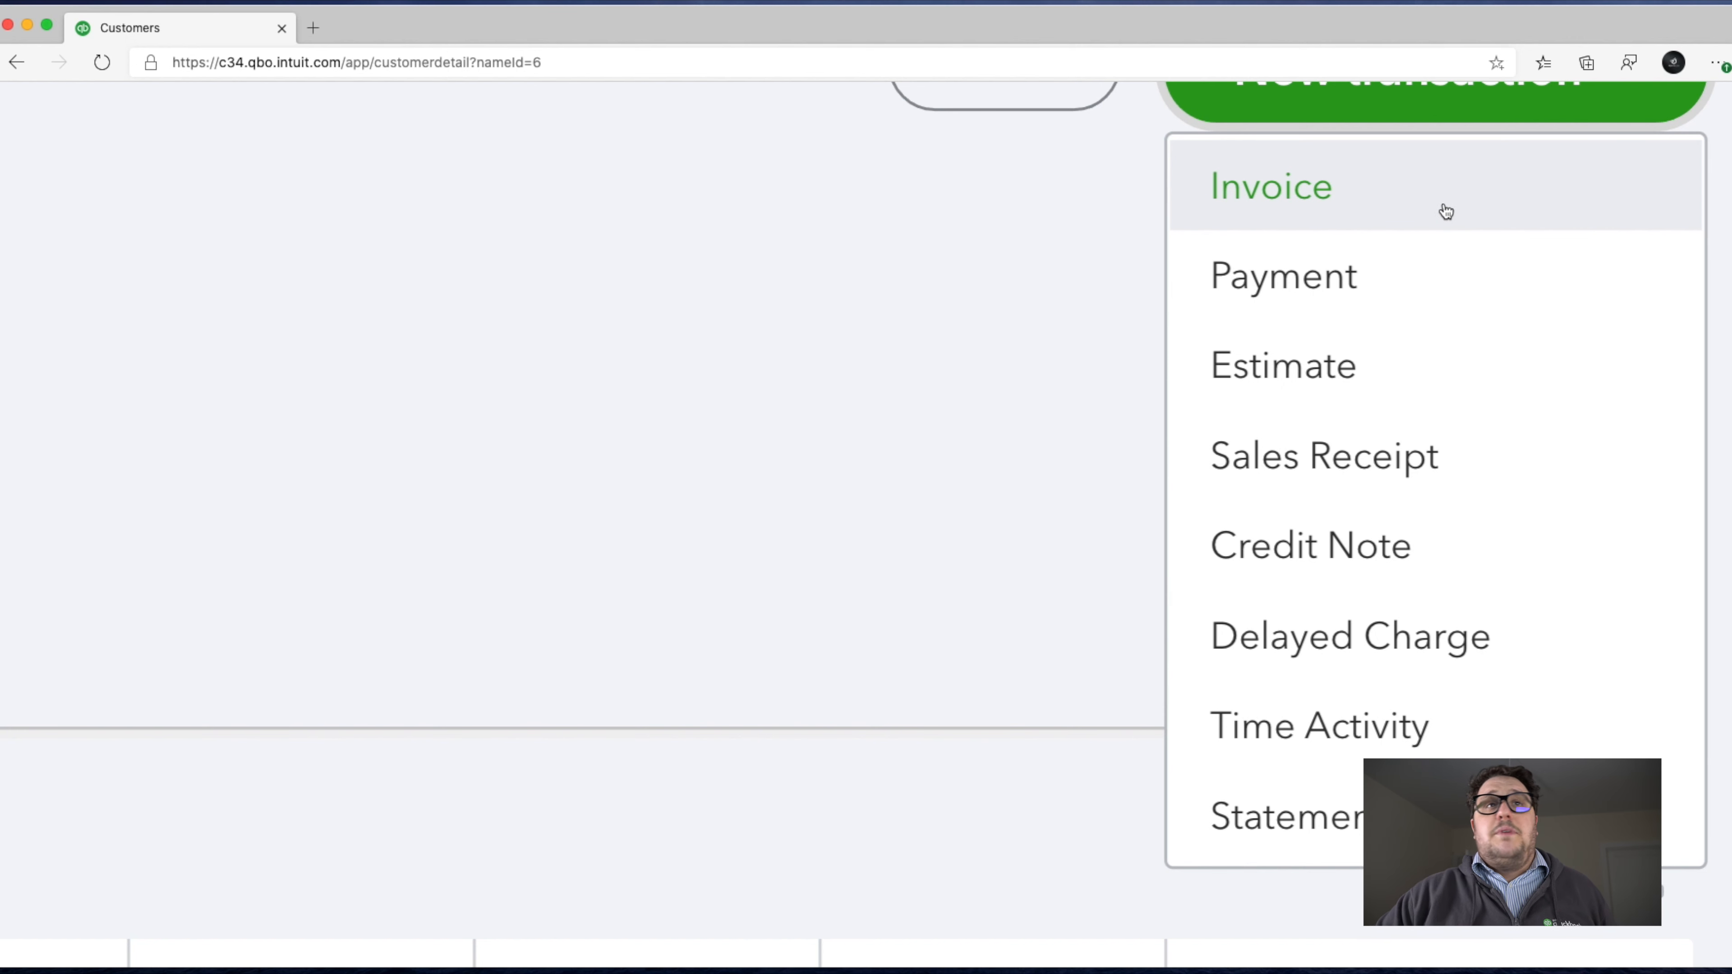
scroll(1447, 212, up, 2)
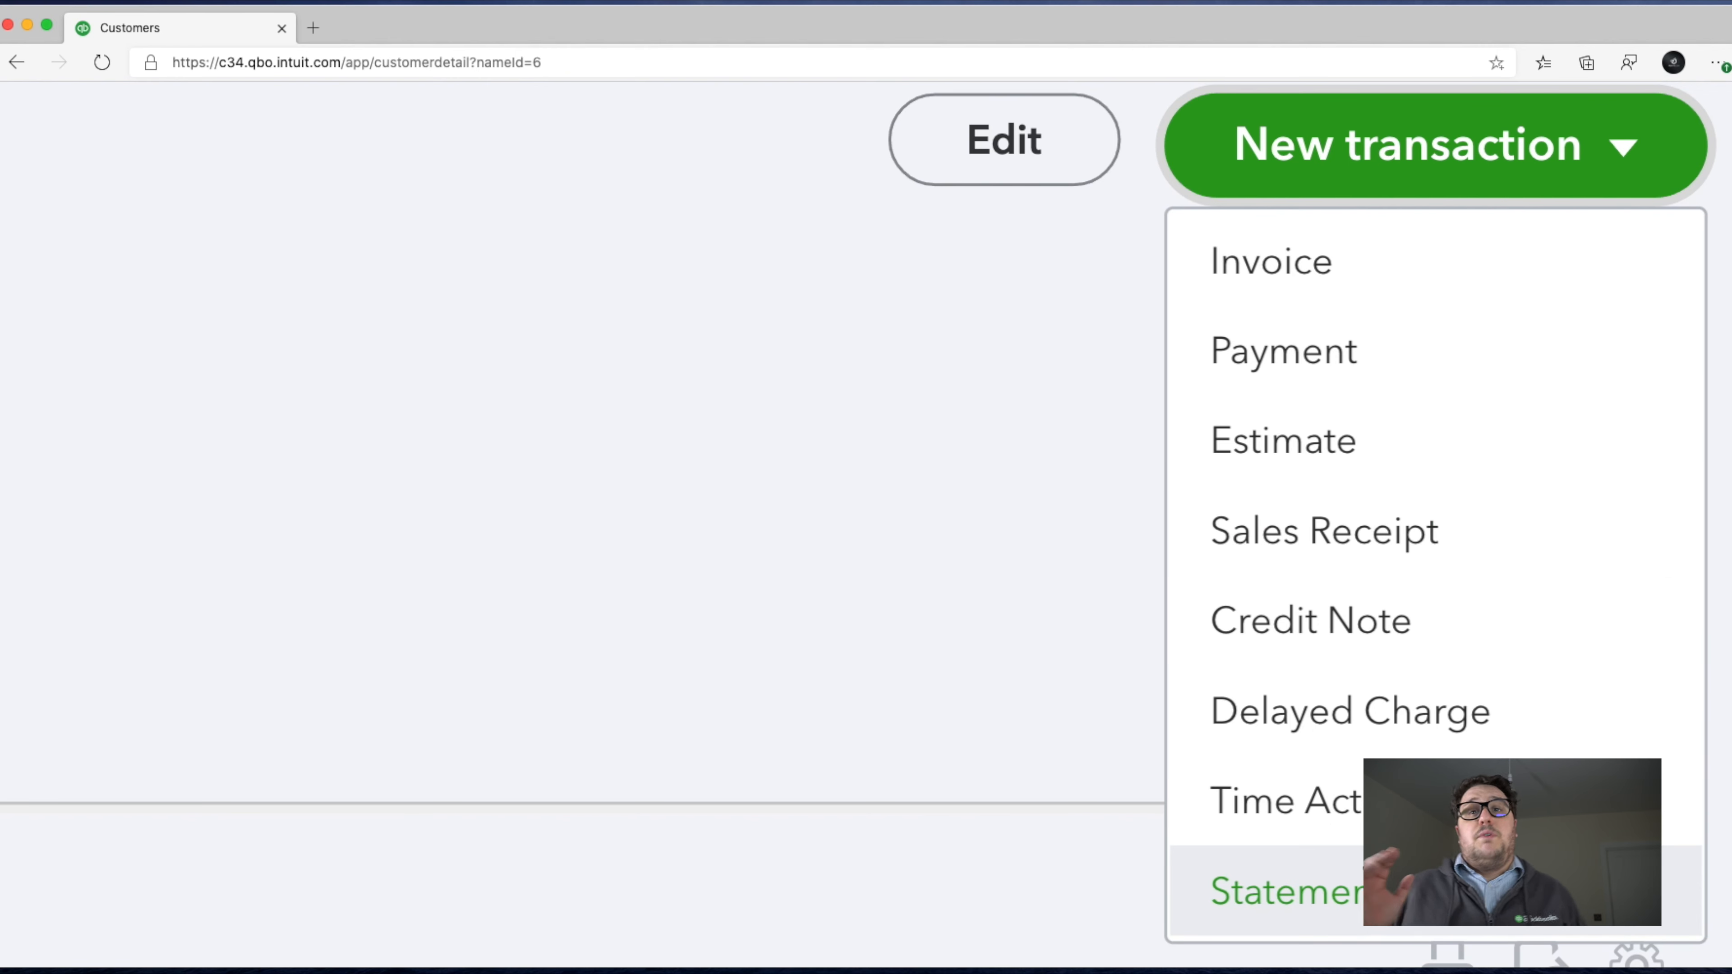
click(841, 492)
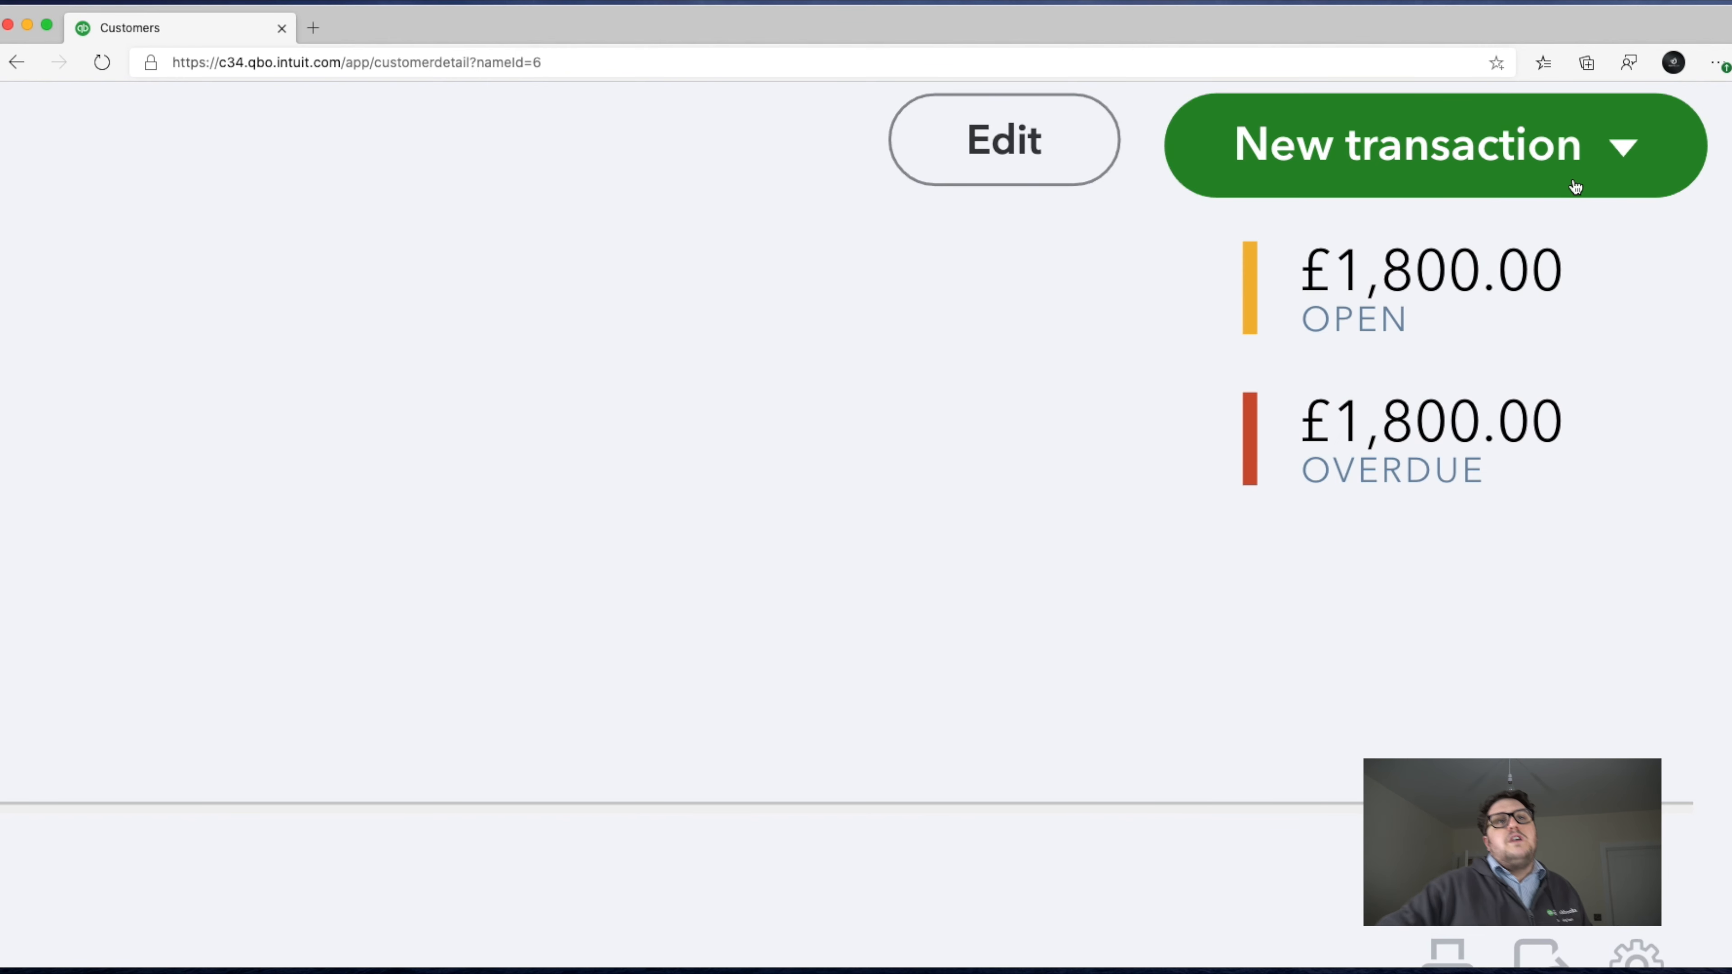
Step: Start a new invoice for this customer and look over the invoice form
click(1542, 147)
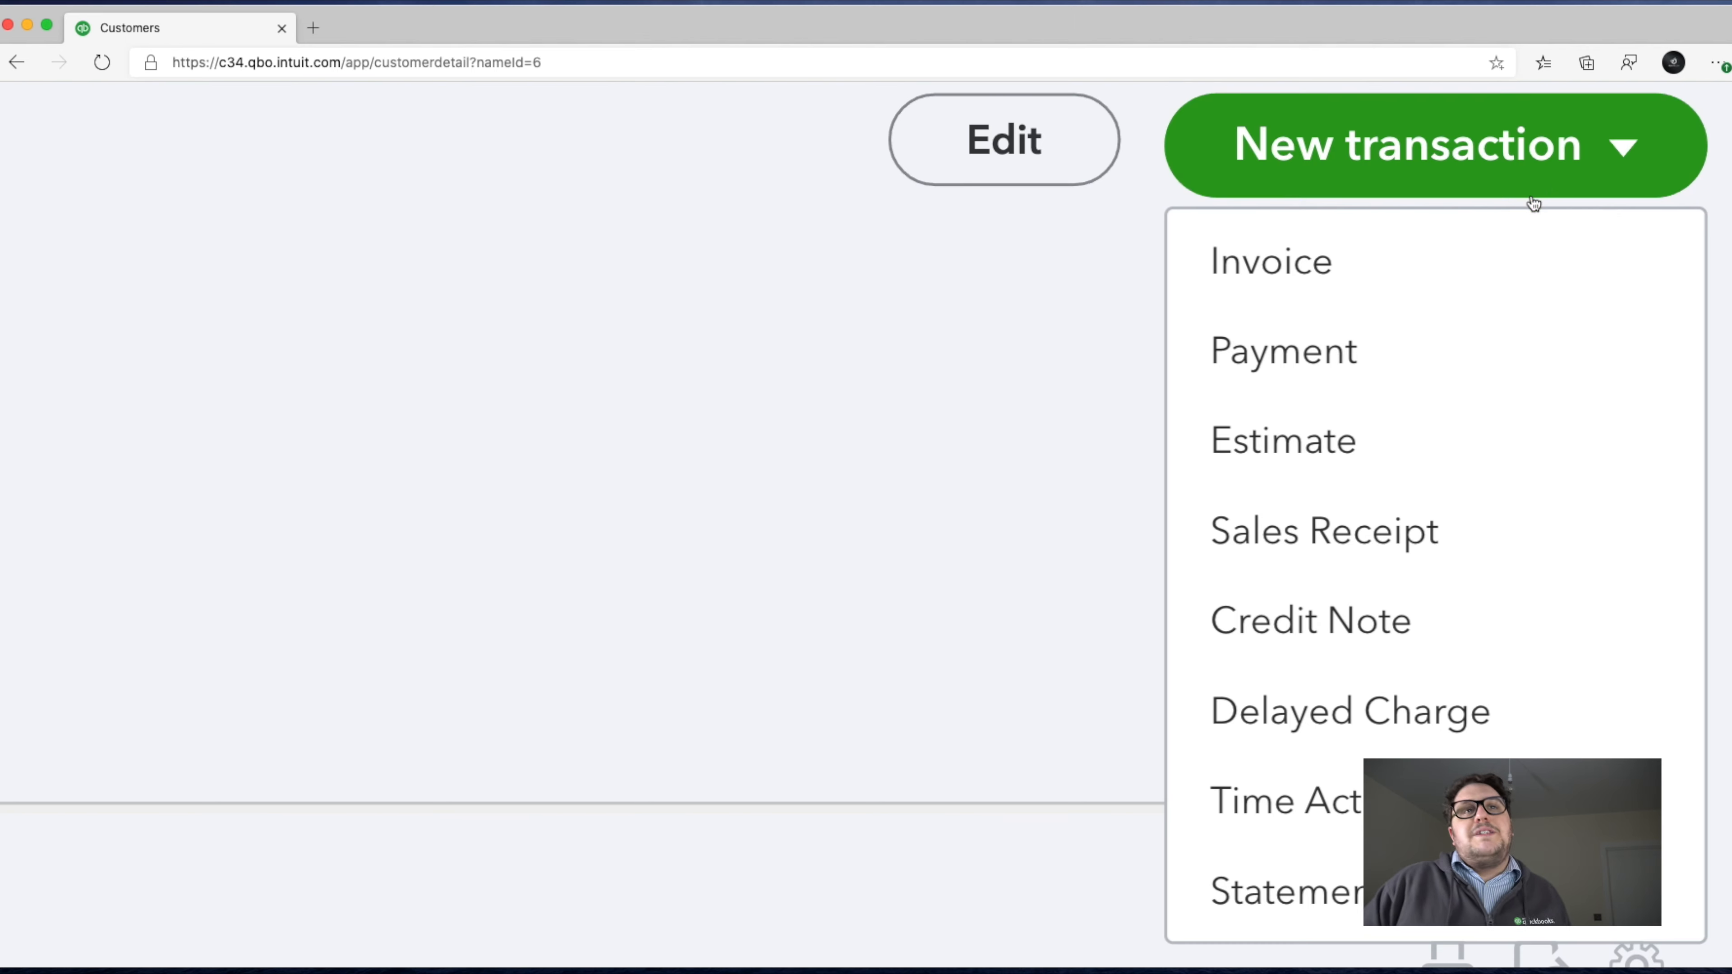
click(1336, 260)
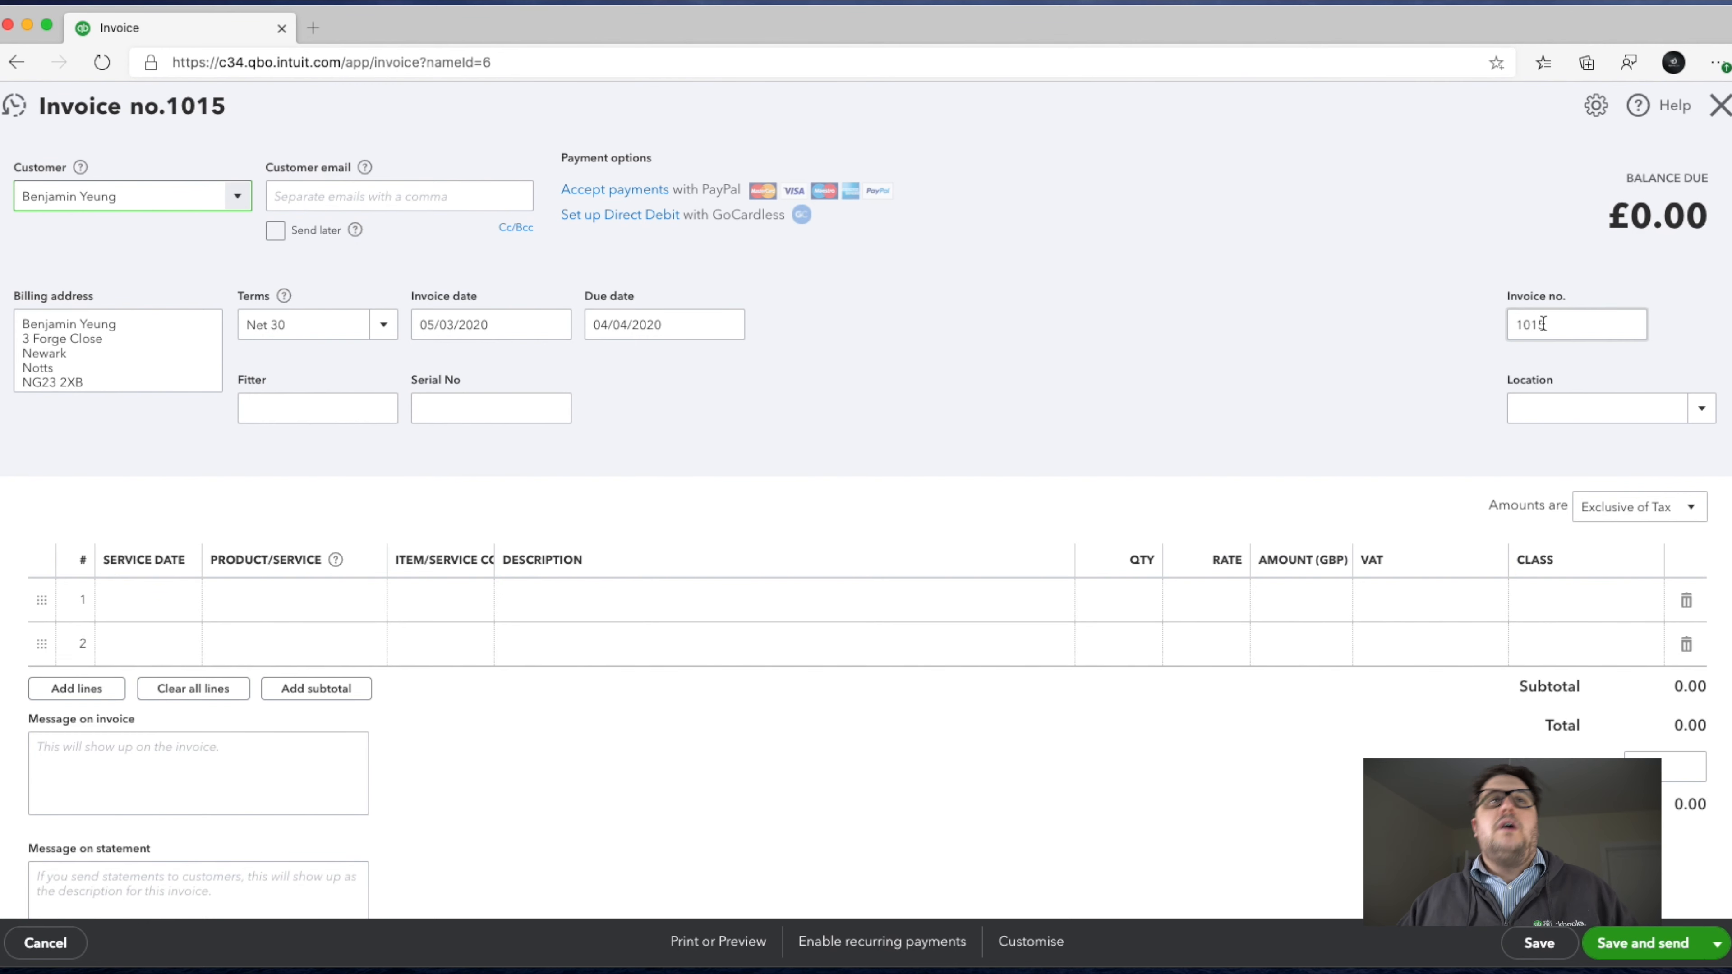
scroll(1672, 219, down, 1)
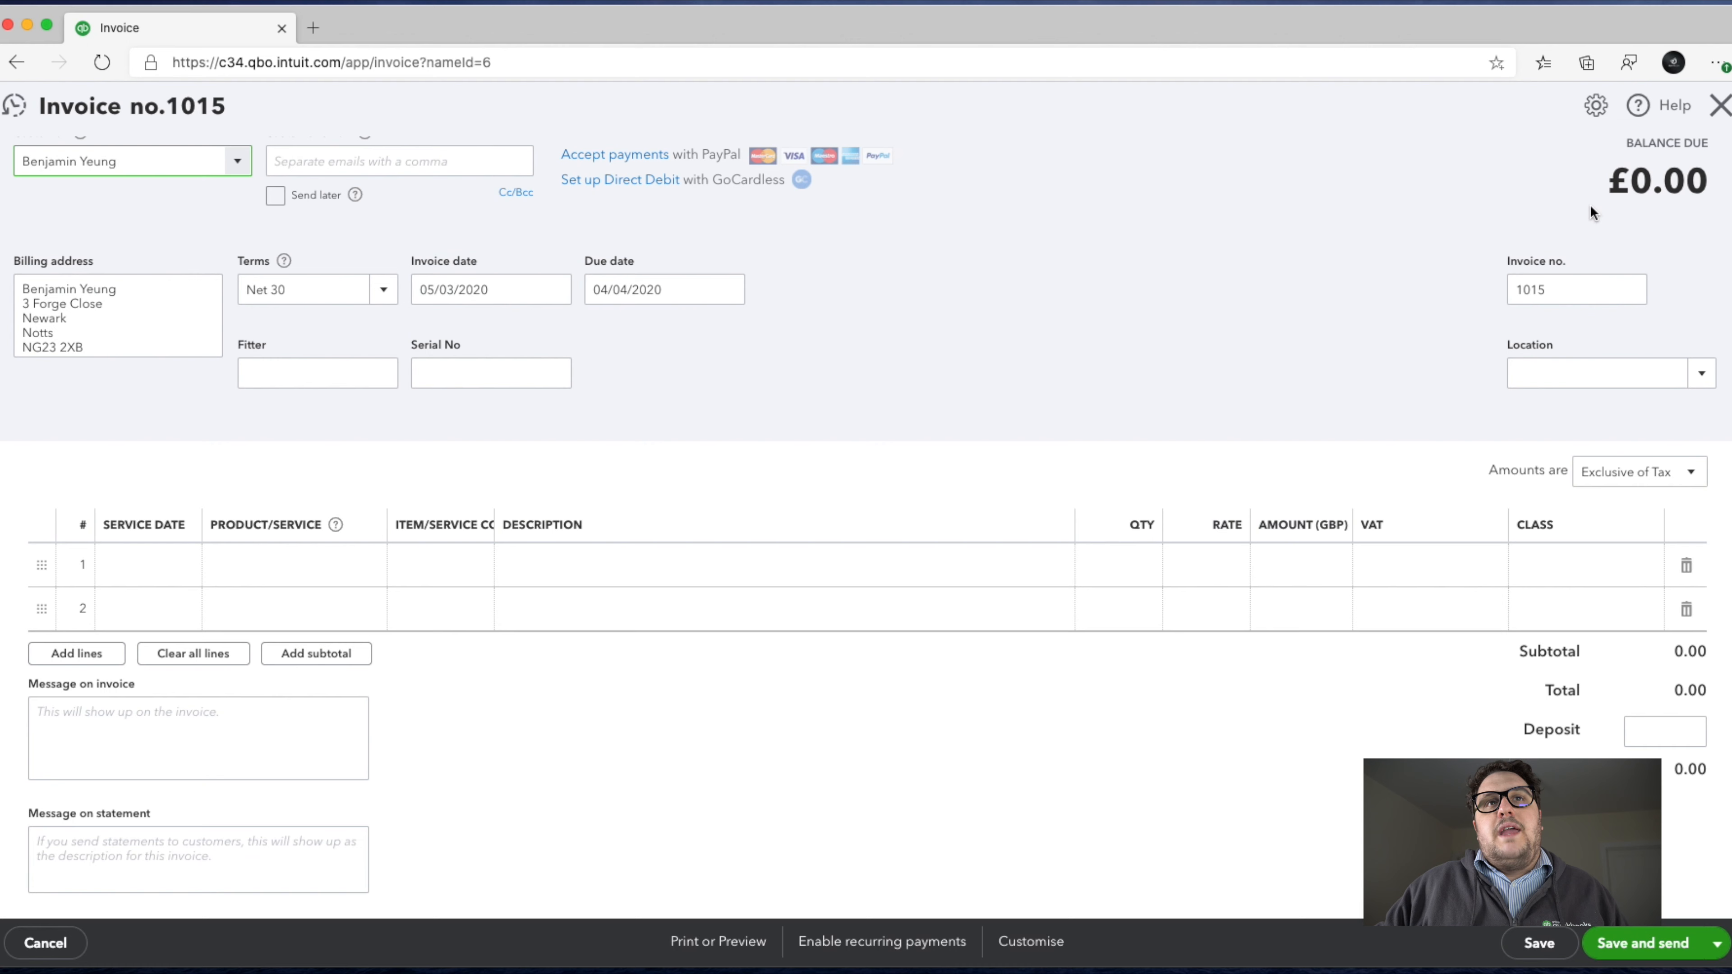
scroll(1623, 232, up, 1)
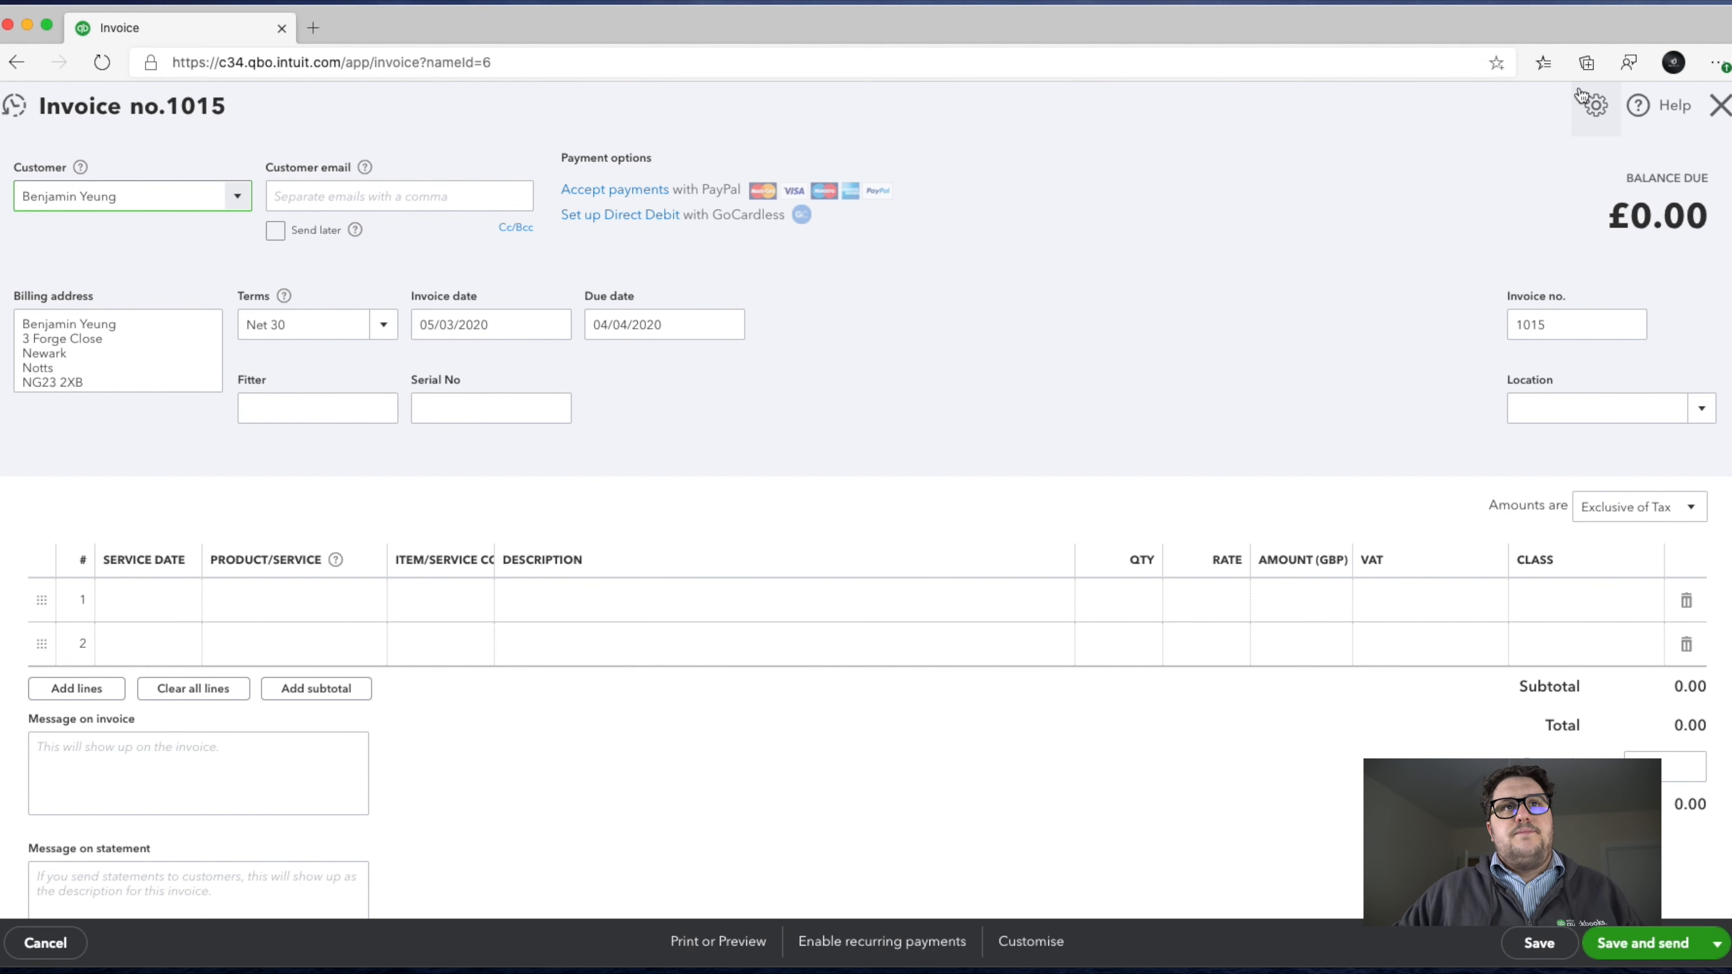
Step: Examine the sales form settings for fields and optional columns, including the Serial No custom field
click(1596, 105)
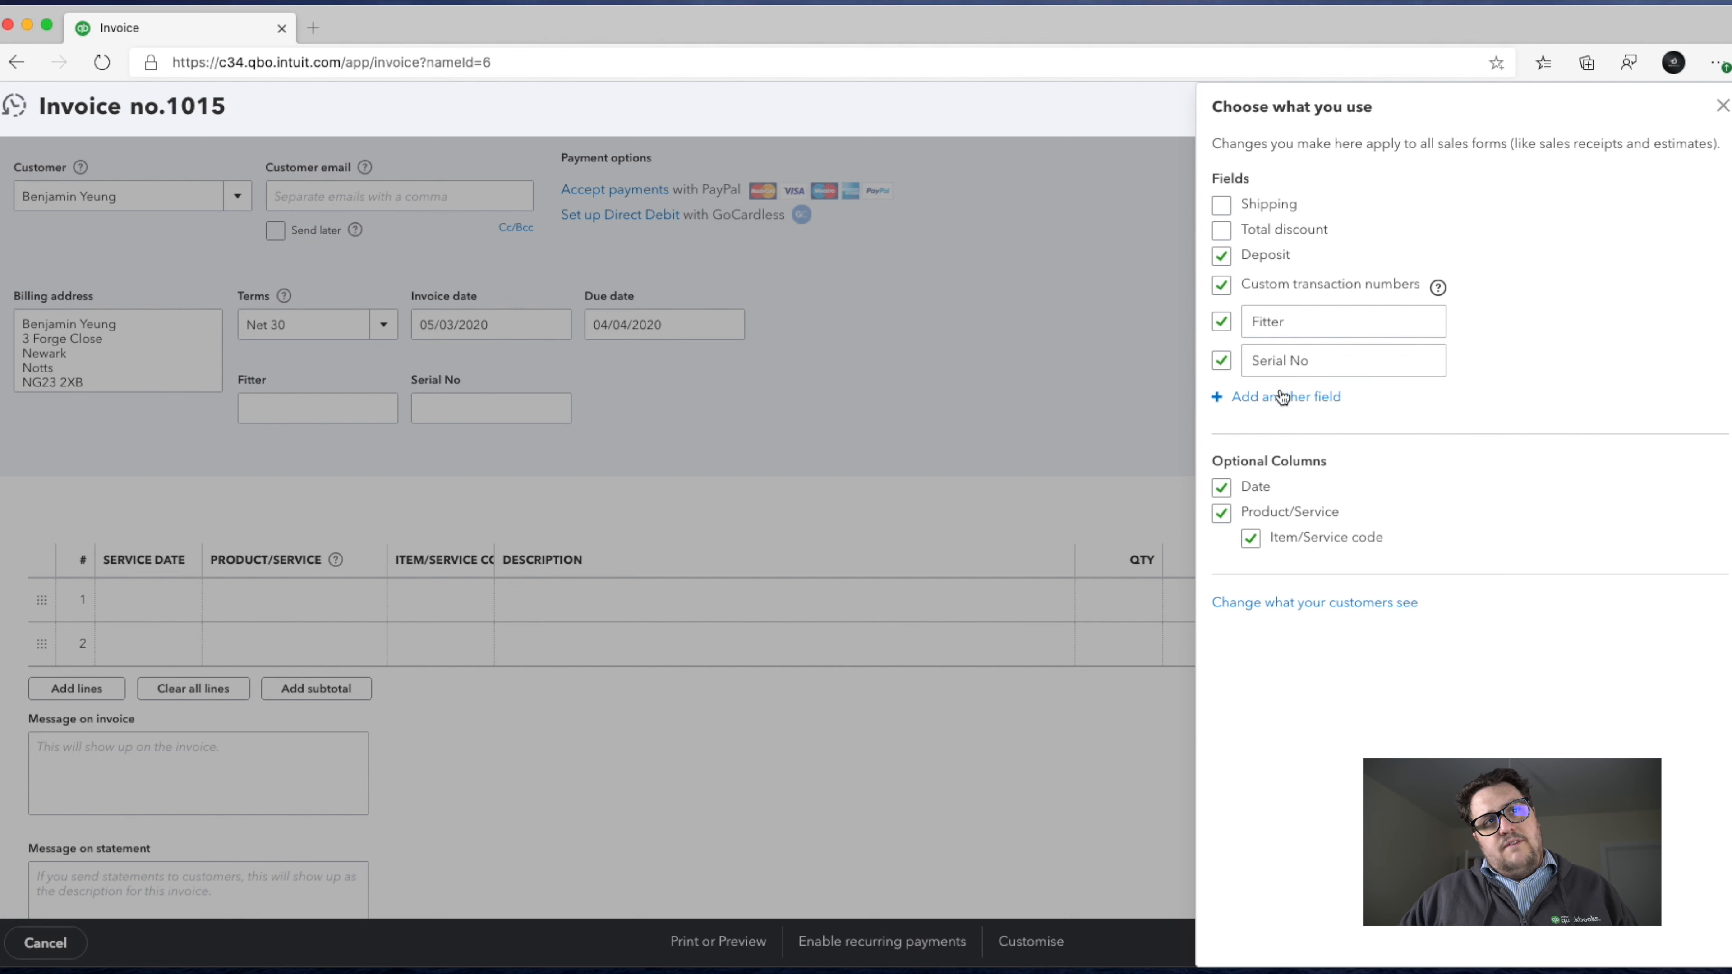
triple_click(1342, 360)
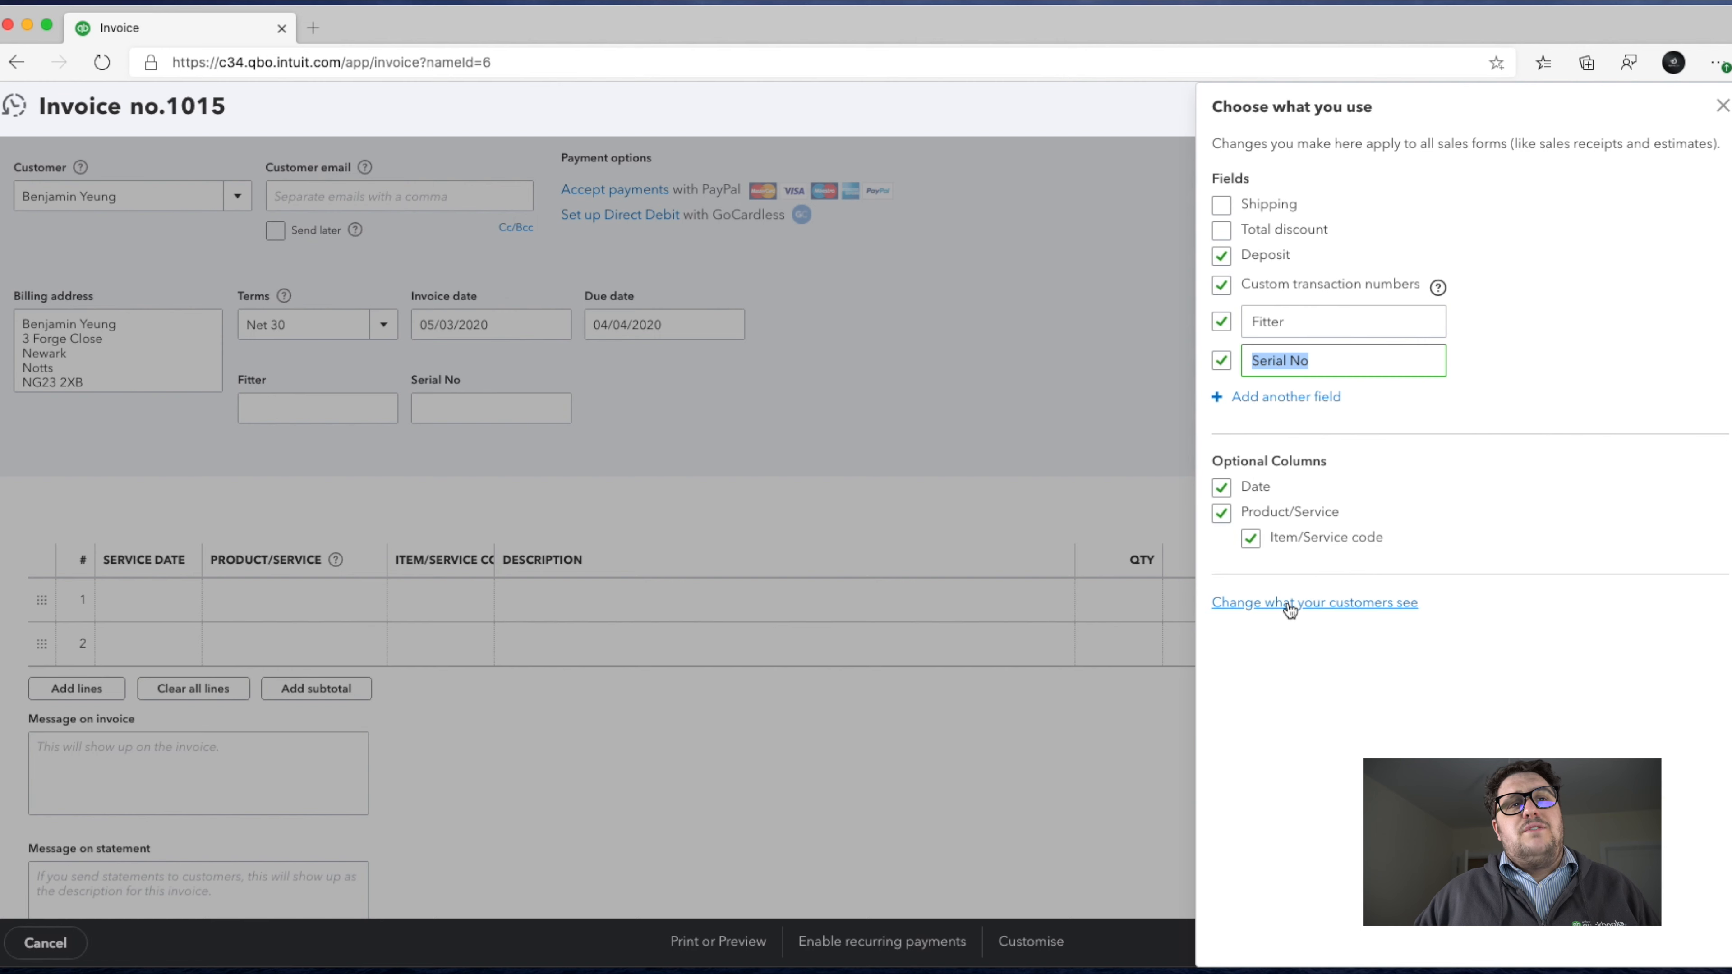
click(1722, 106)
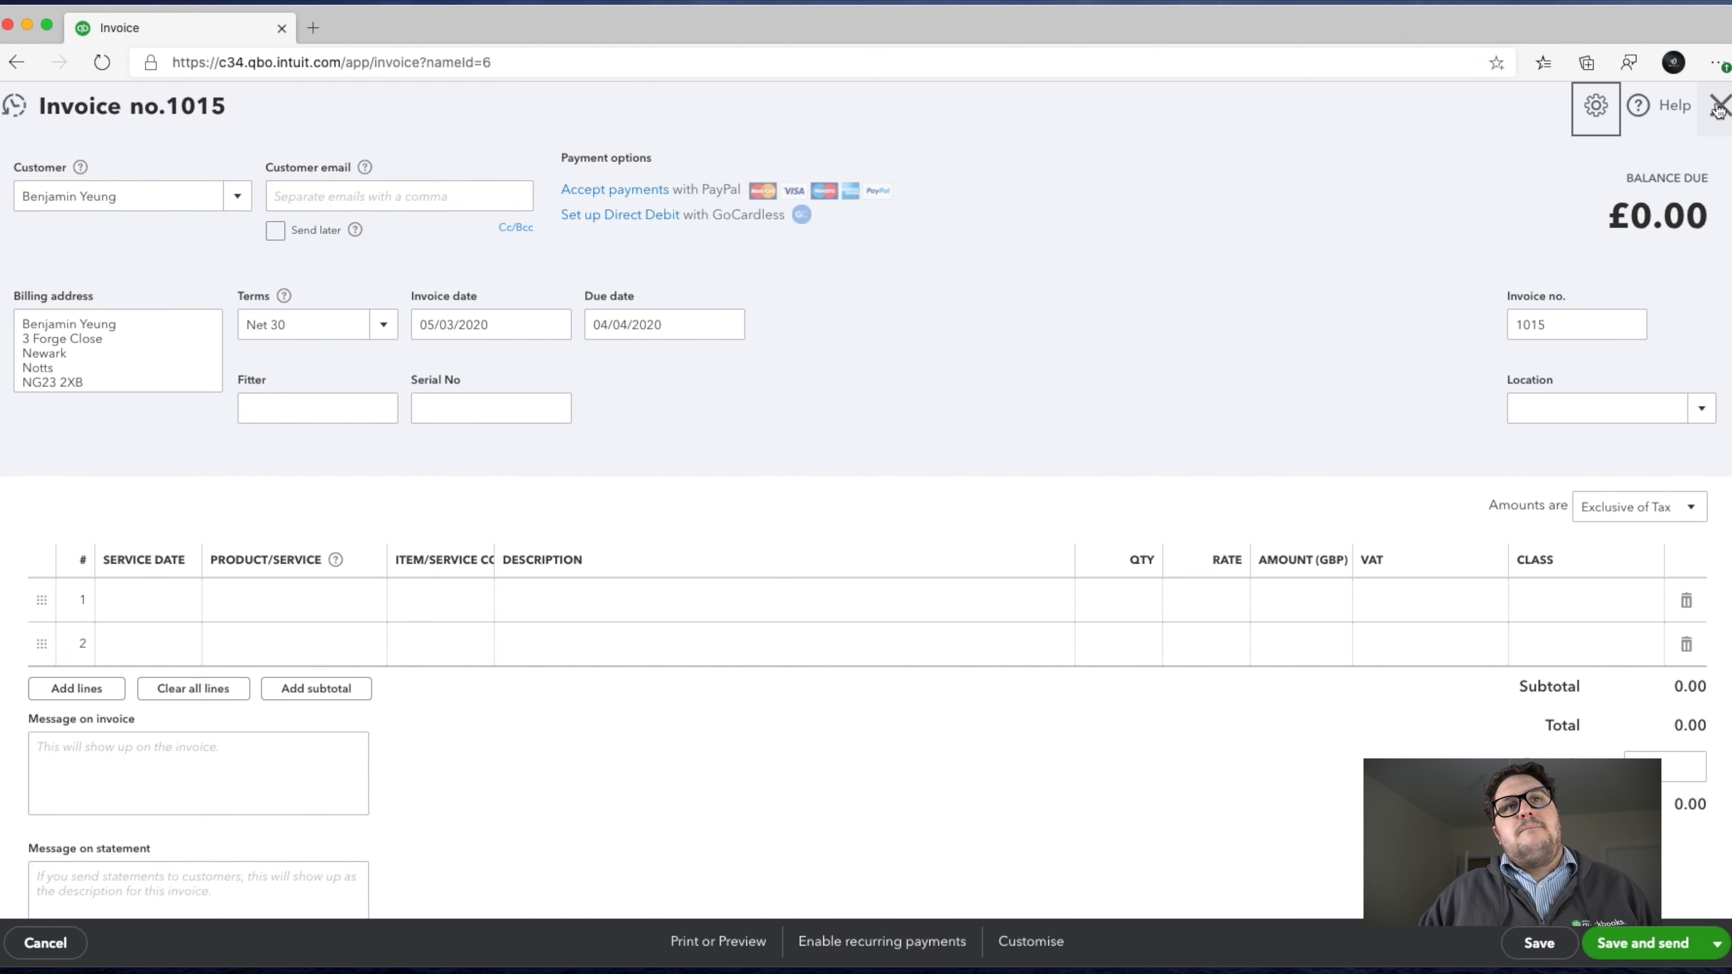
Step: Look through the list of recent invoices from the new invoice form
click(13, 109)
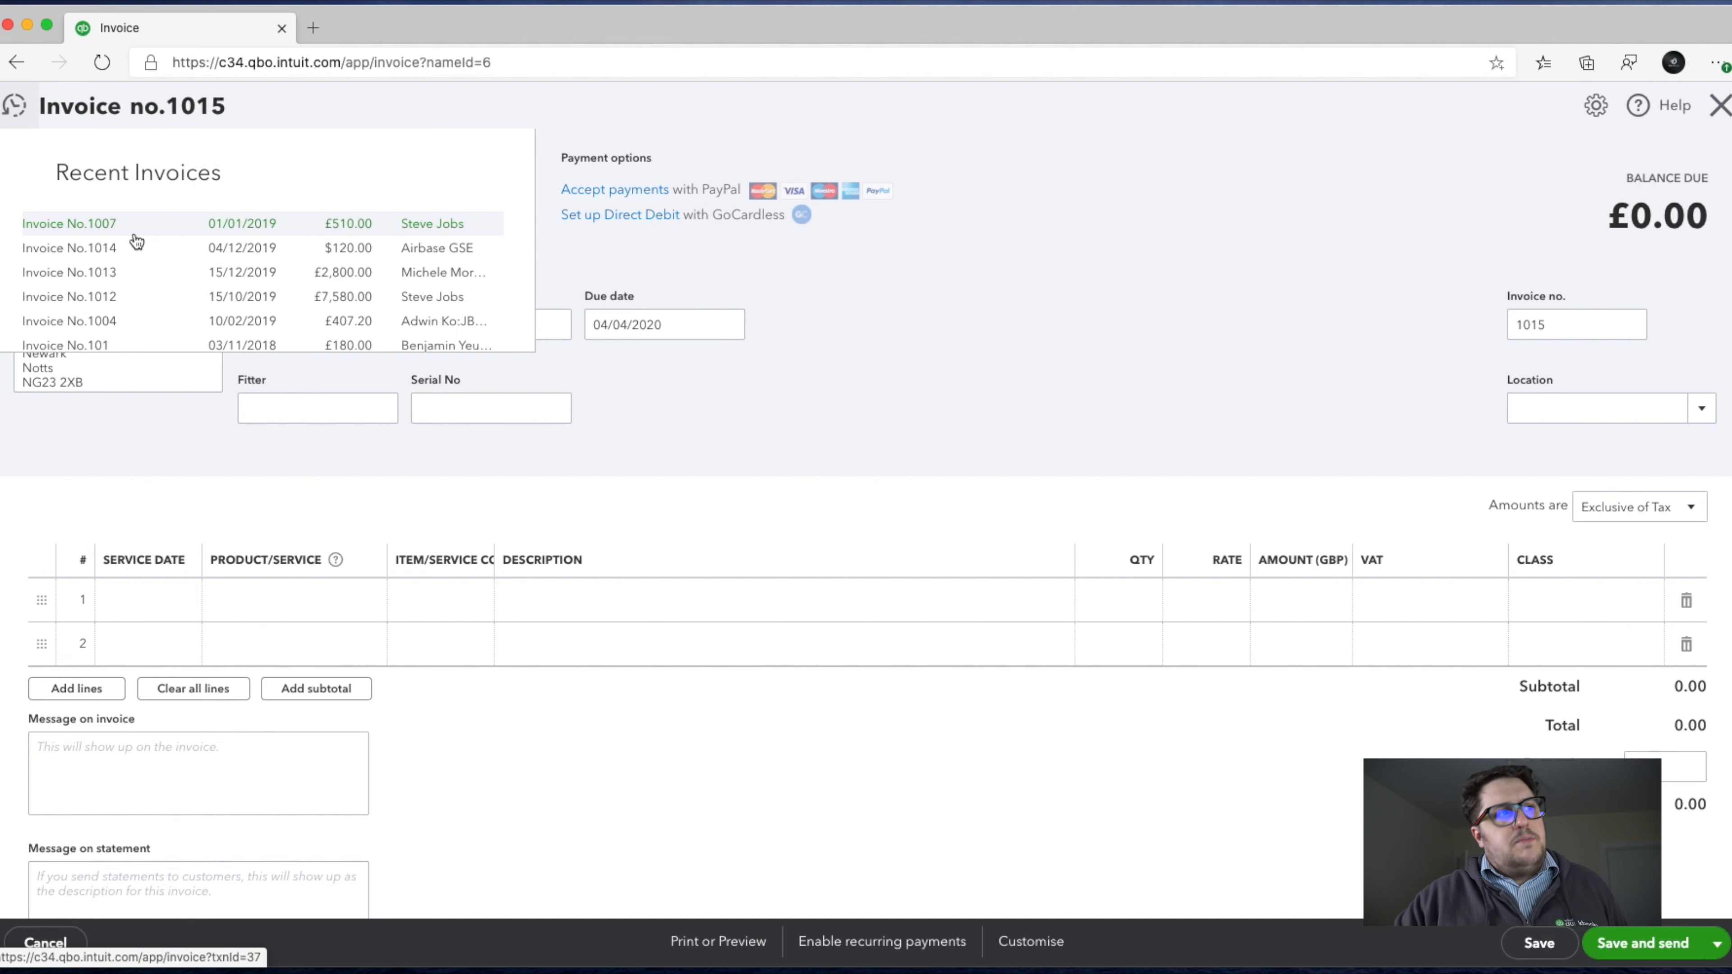
scroll(164, 273, down, 3)
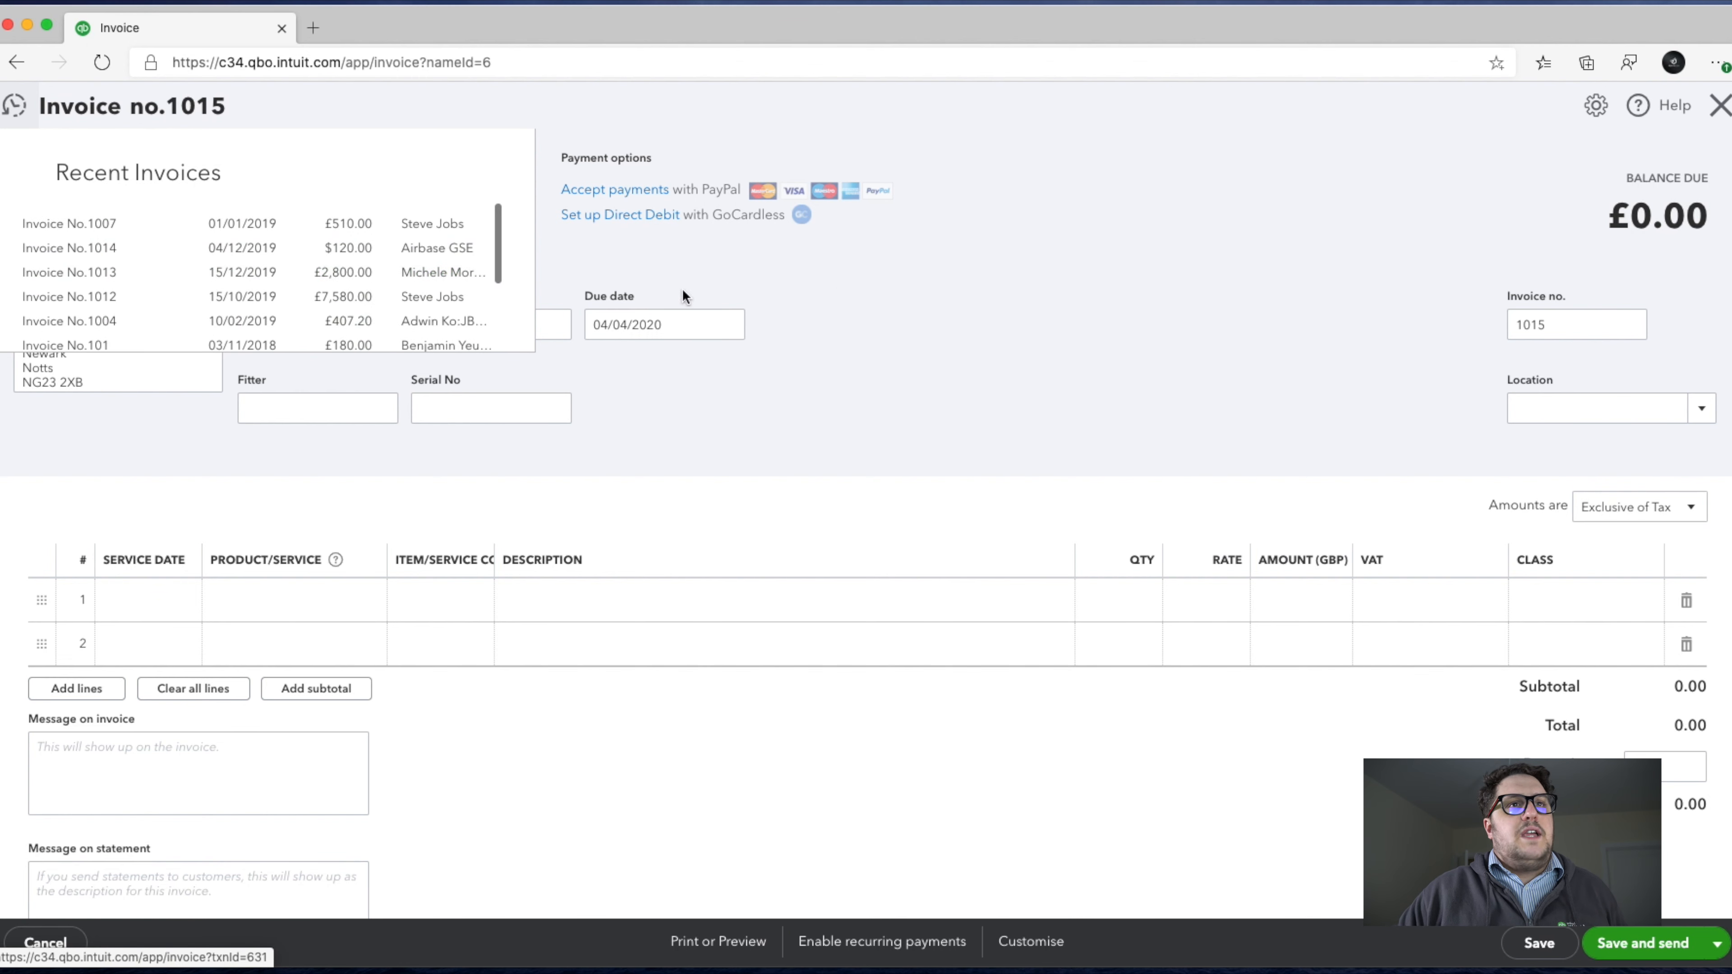
click(839, 287)
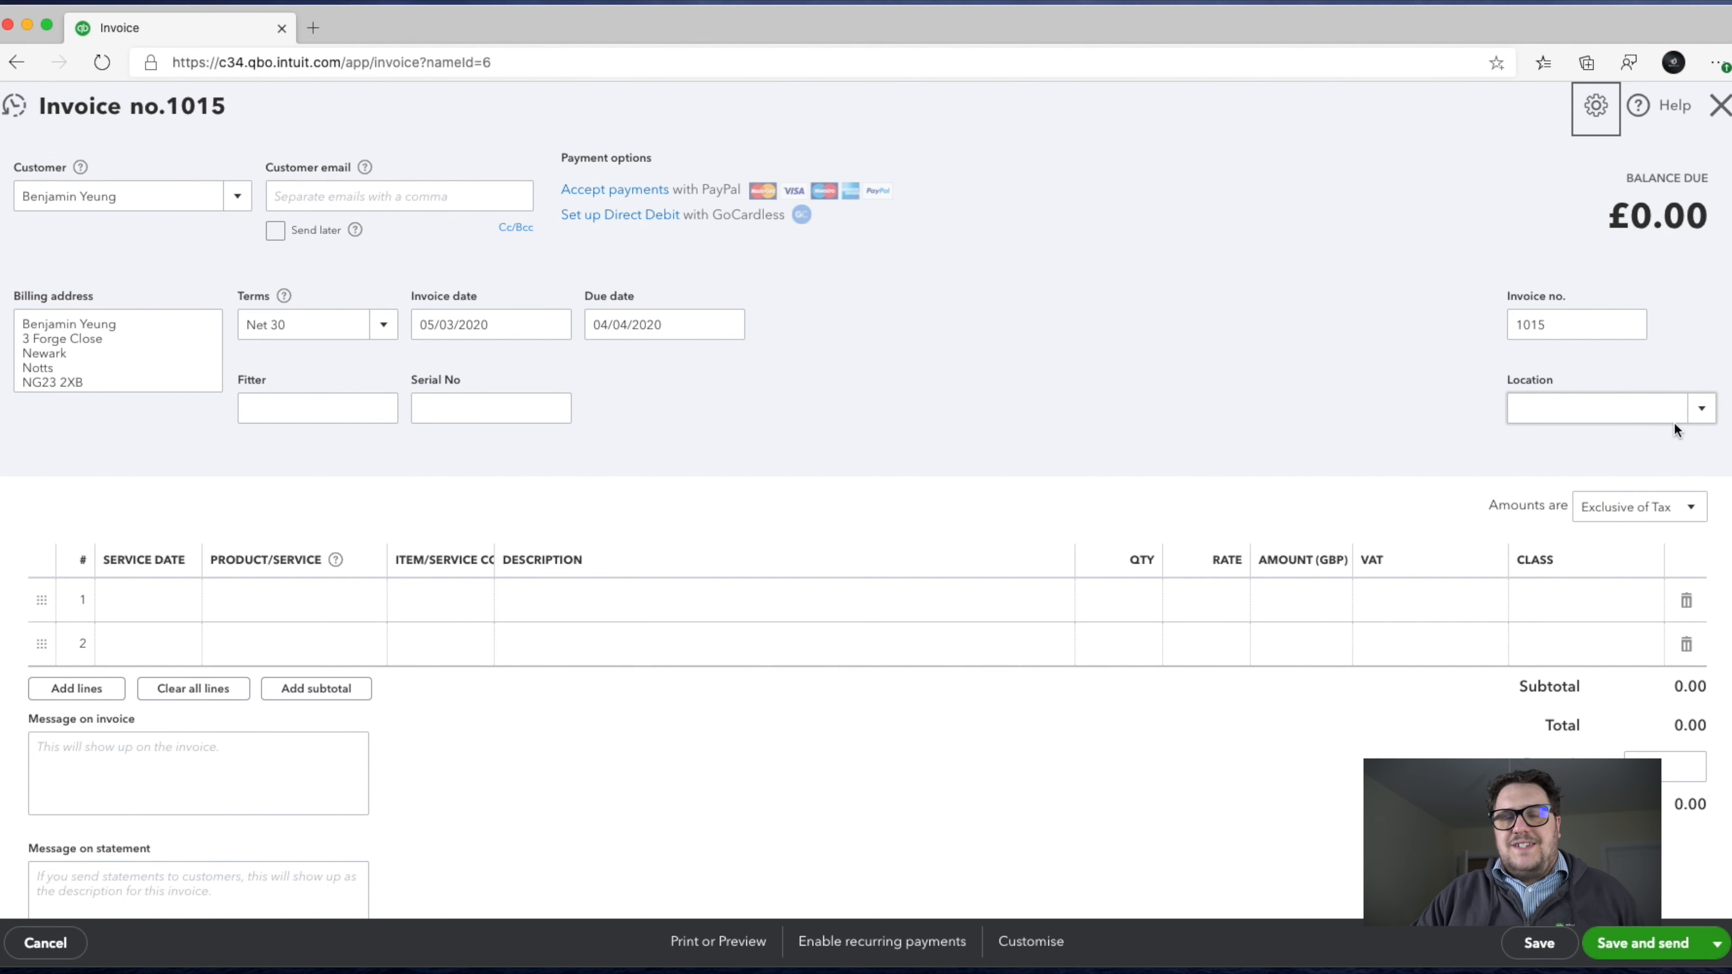
Step: Check the location choices for the invoice and the class choices for its first line
click(1700, 413)
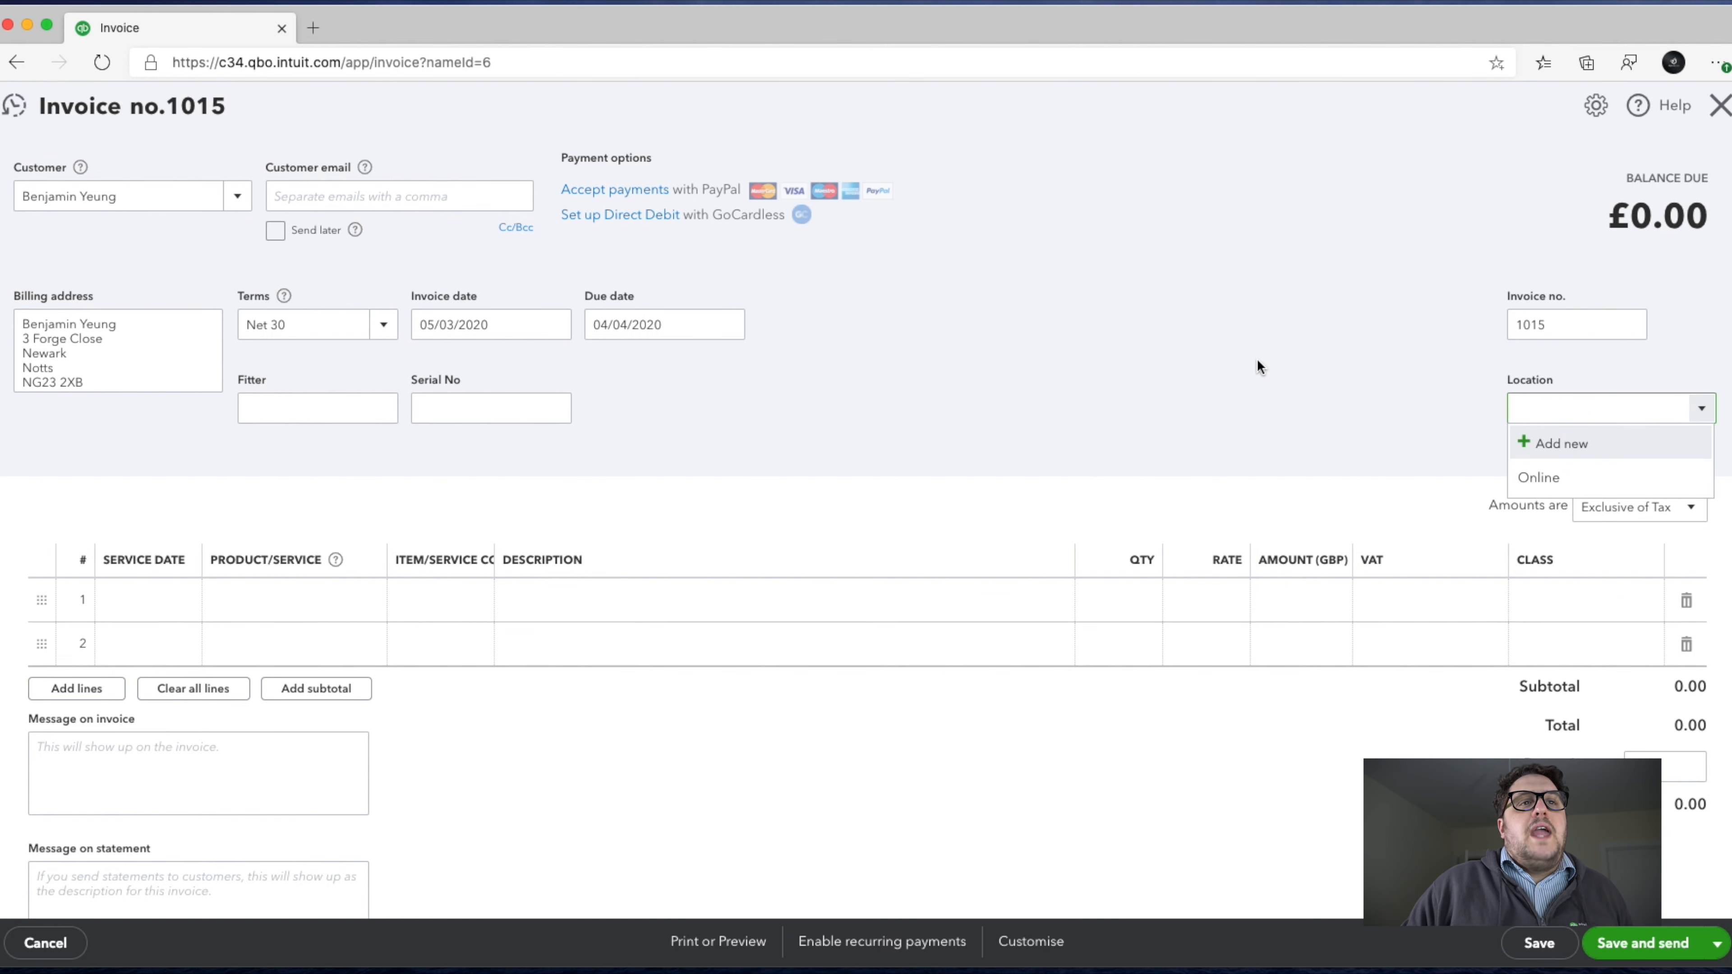
click(1654, 601)
click(1659, 610)
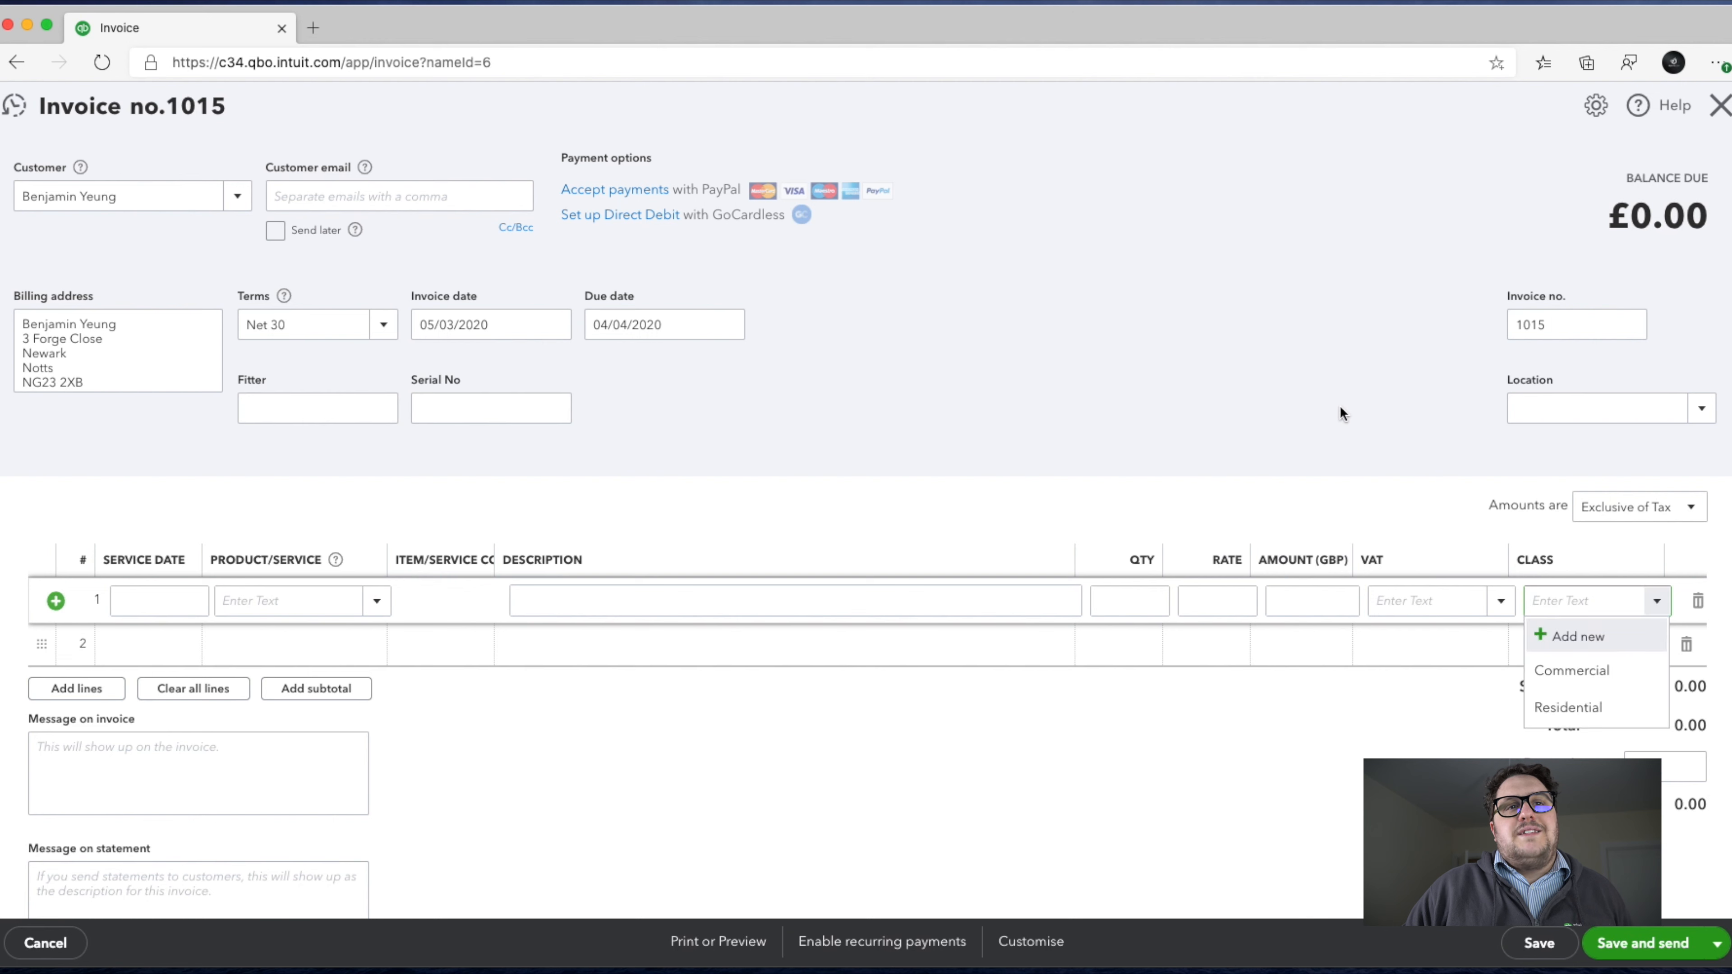
click(1315, 382)
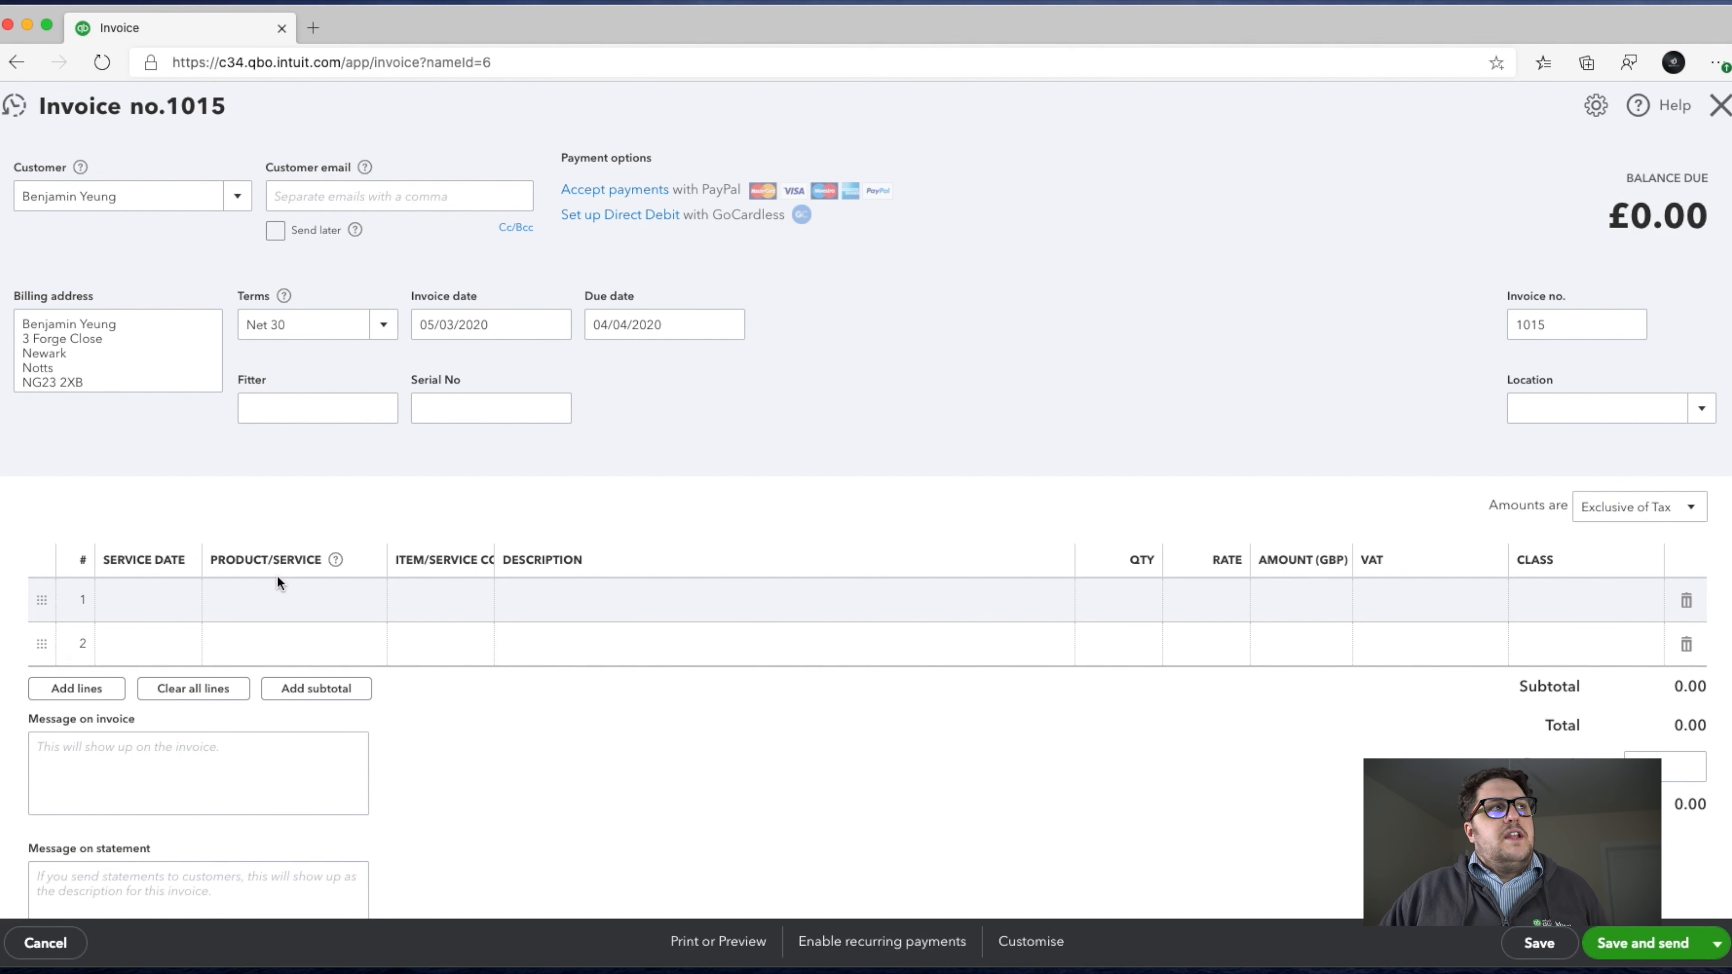
Step: Fill the first invoice line with the Fire Fan product and set its quantity to 3
click(261, 595)
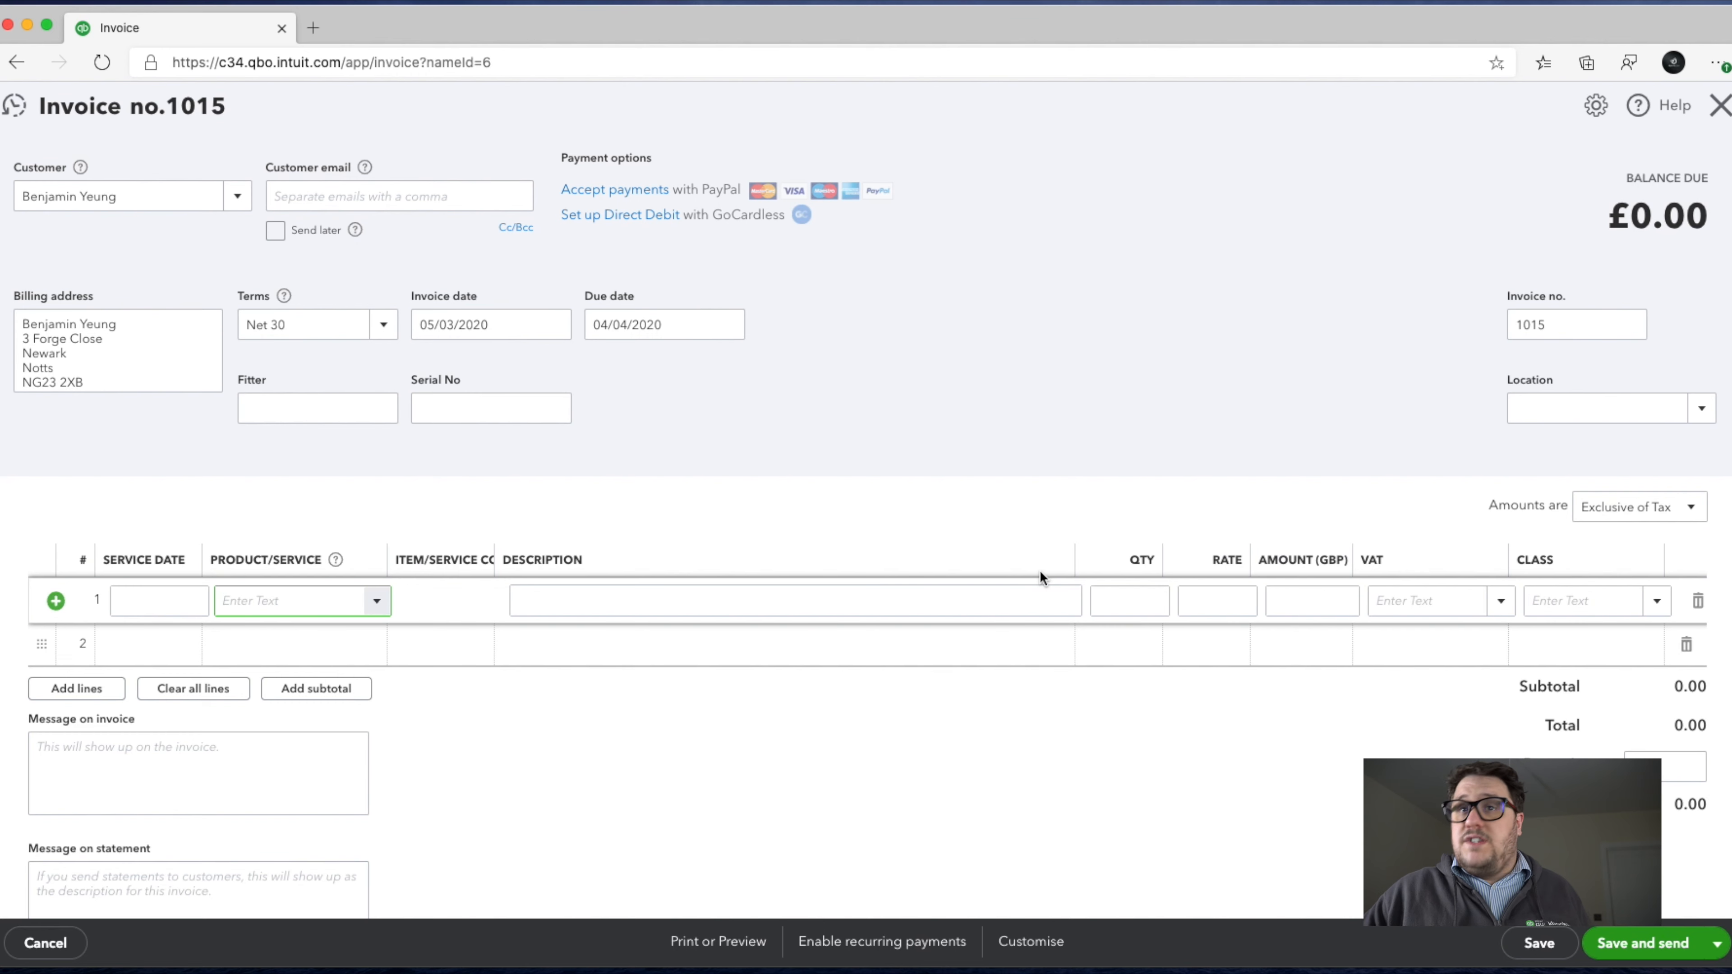
scroll(1010, 560, down, 1)
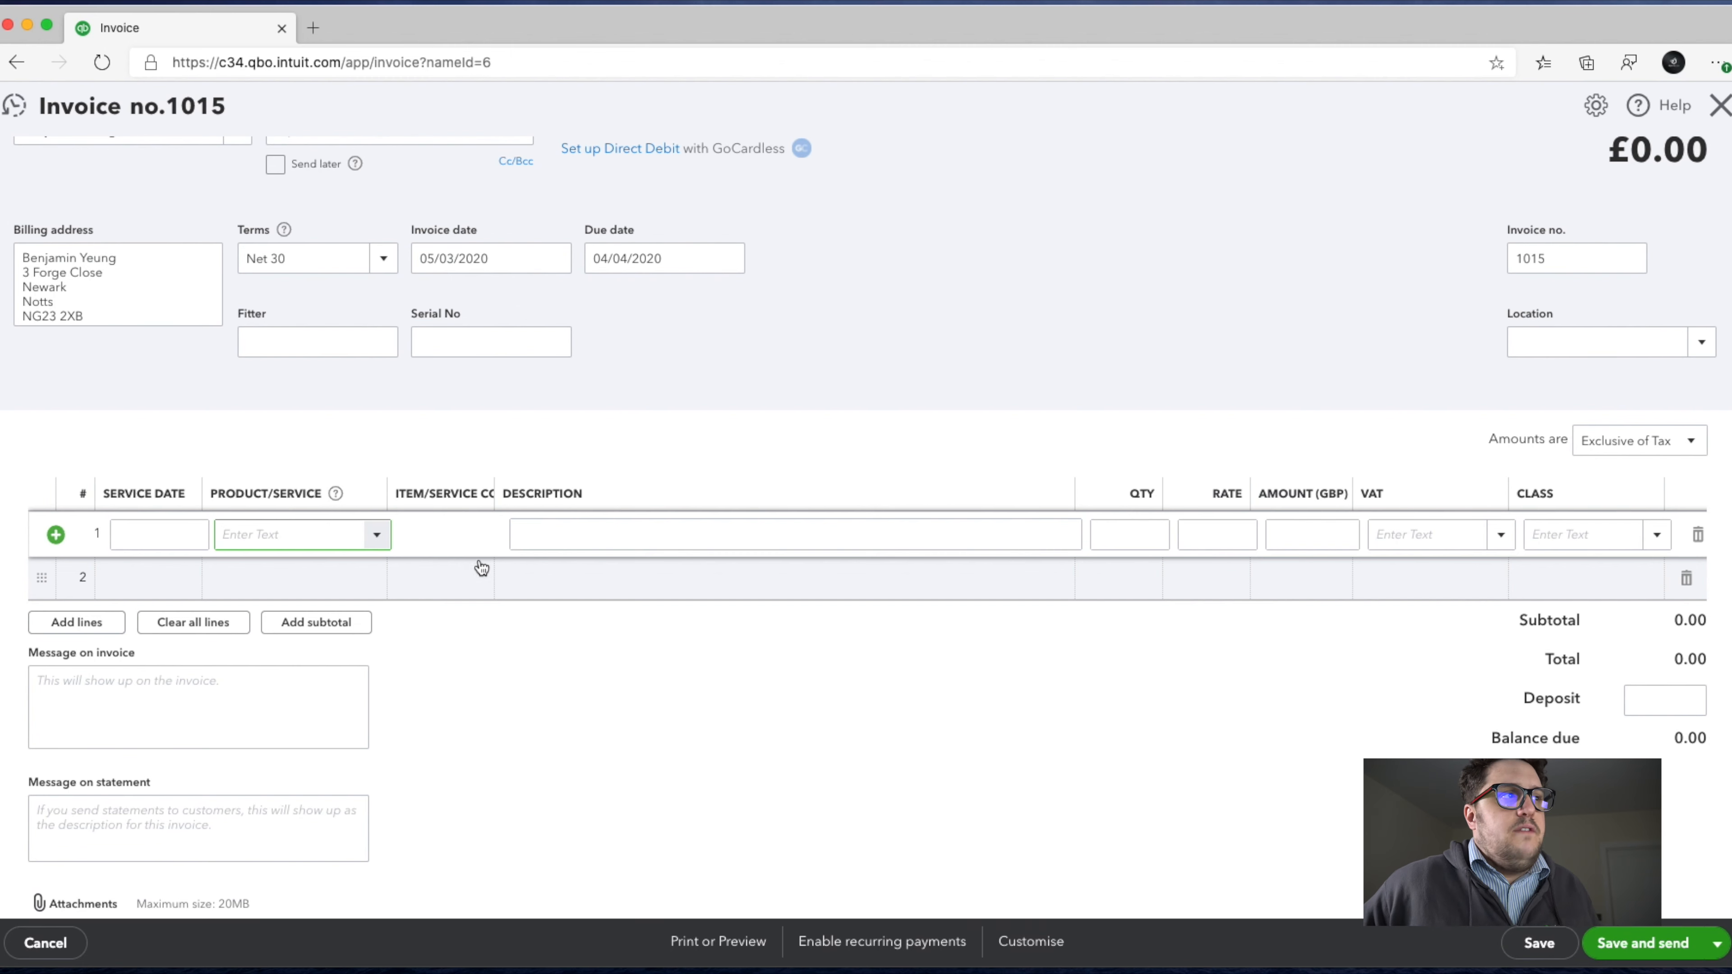
click(378, 538)
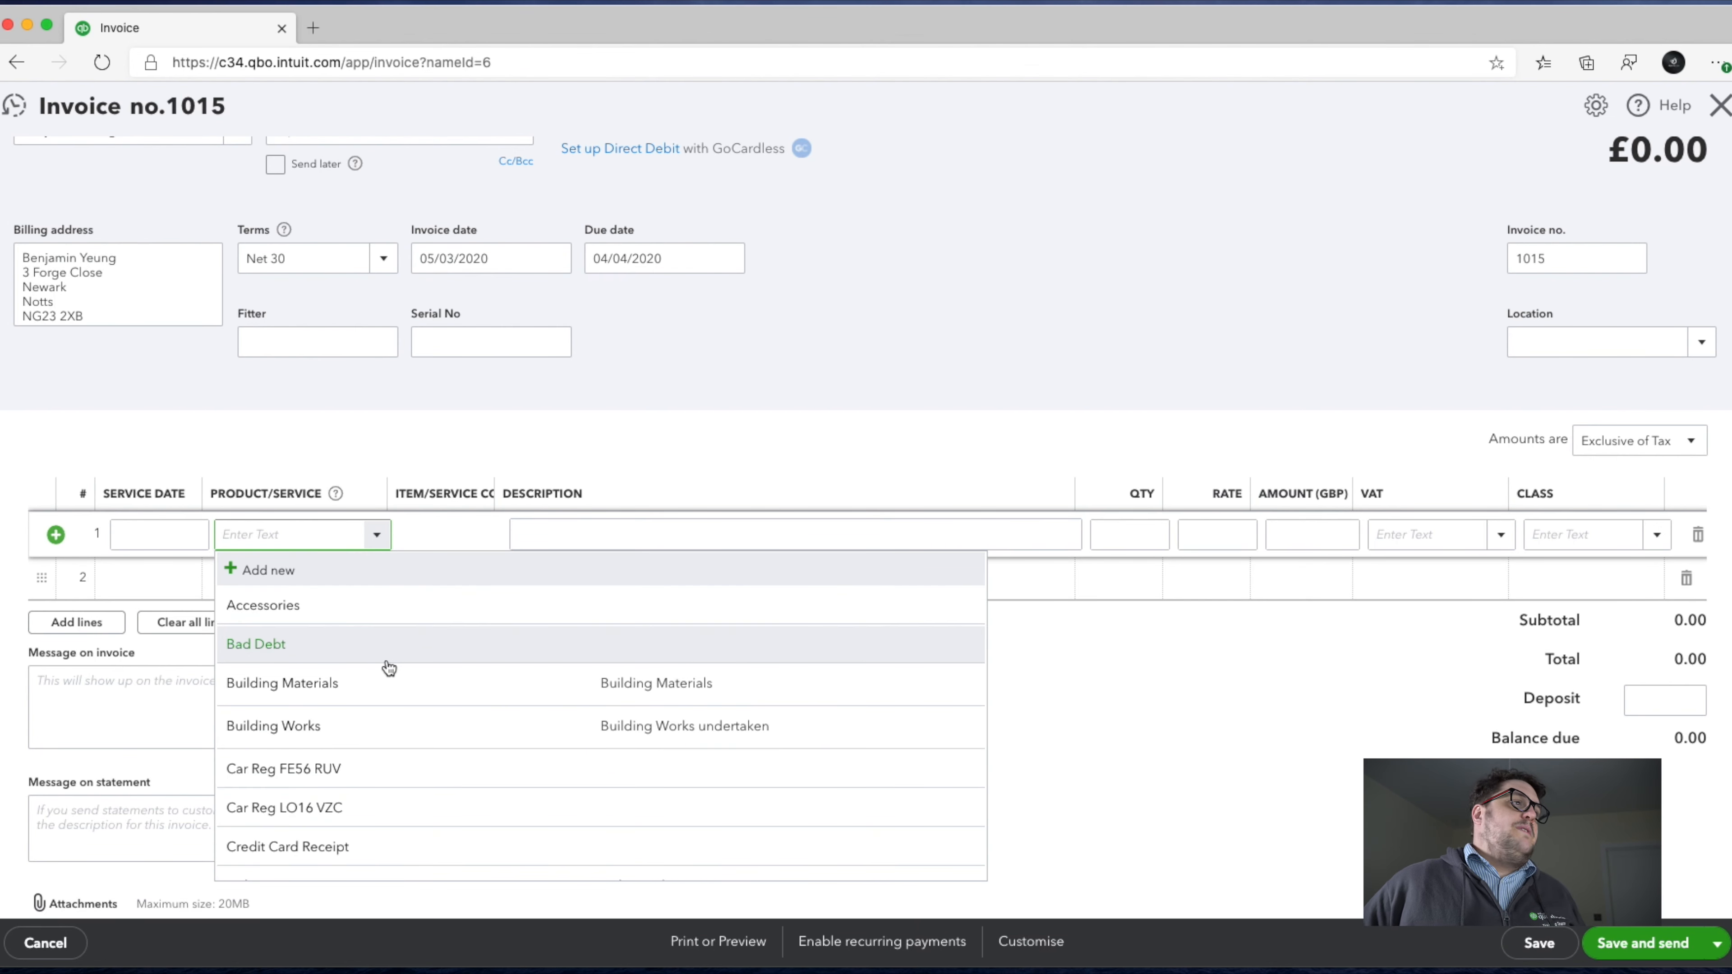
scroll(537, 748, down, 3)
scroll(537, 749, down, 6)
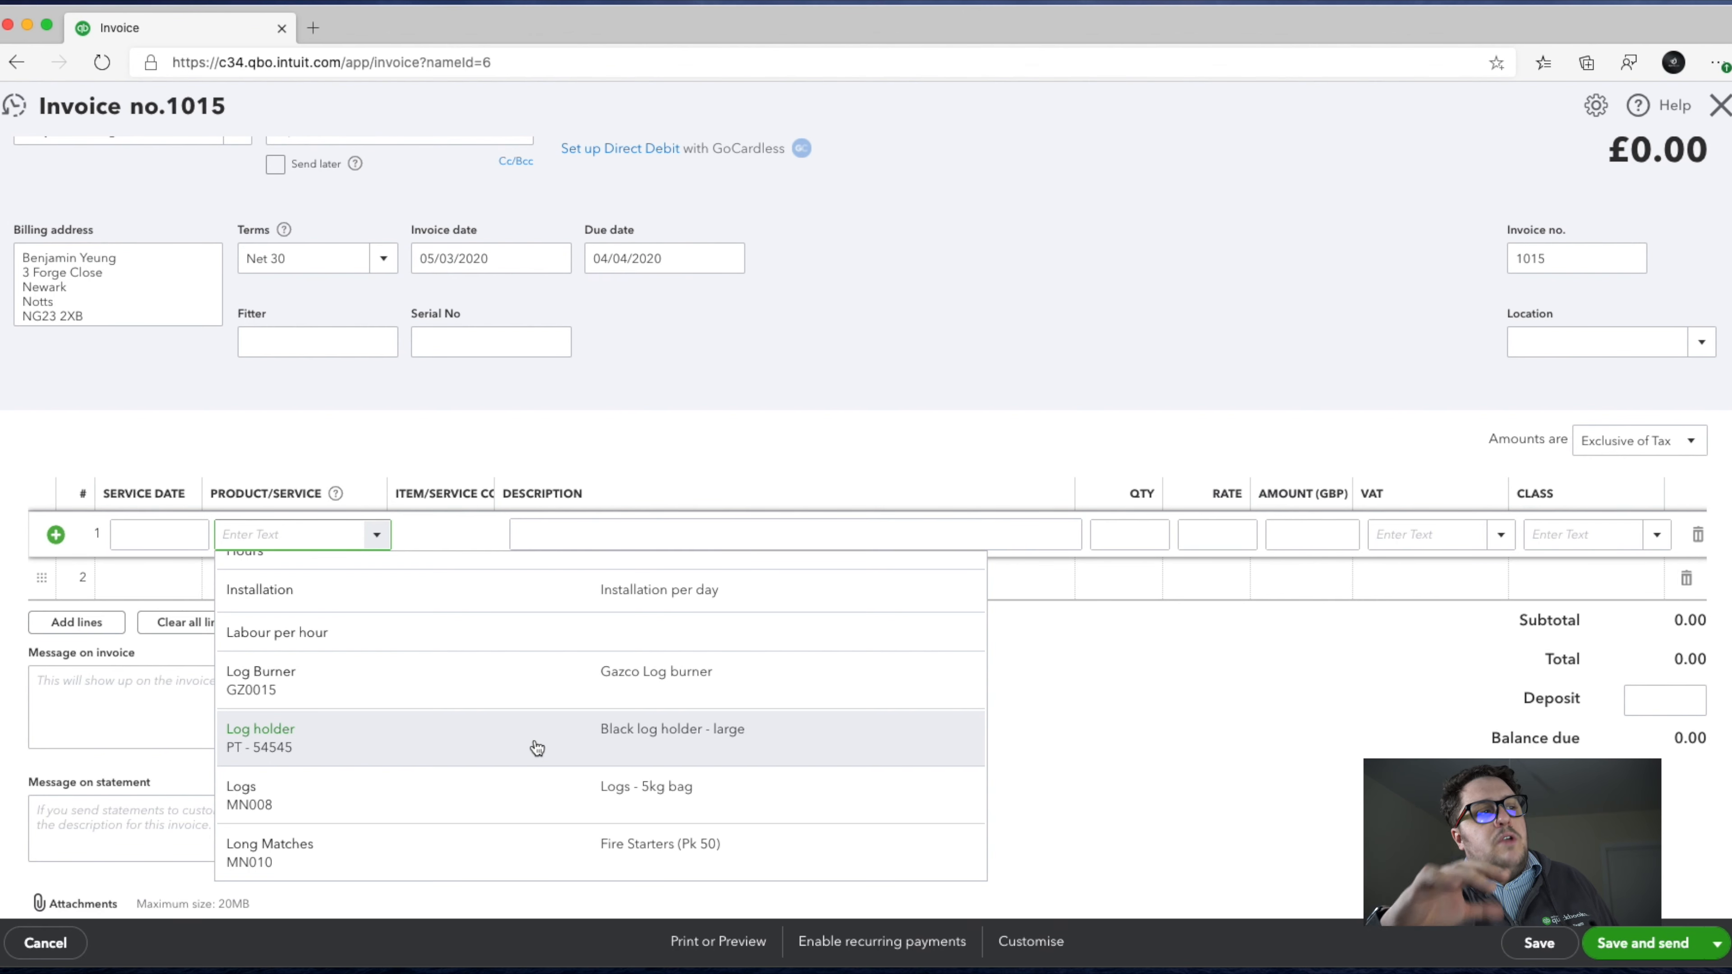
scroll(546, 737, up, 3)
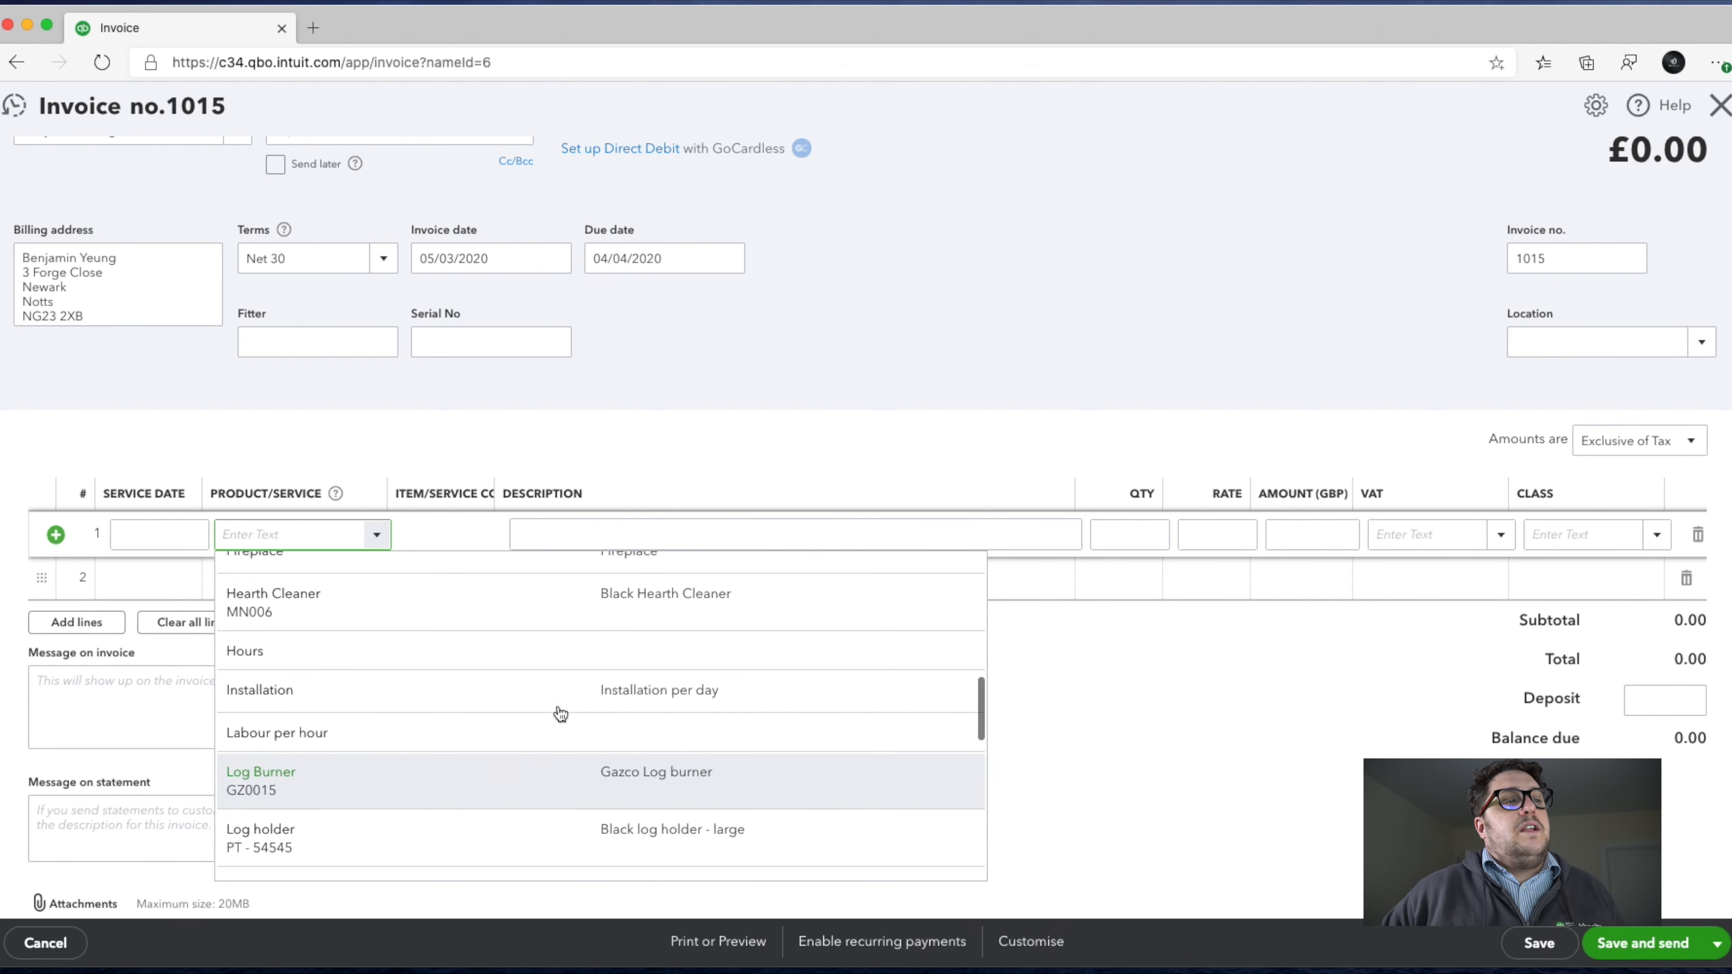
scroll(560, 713, down, 4)
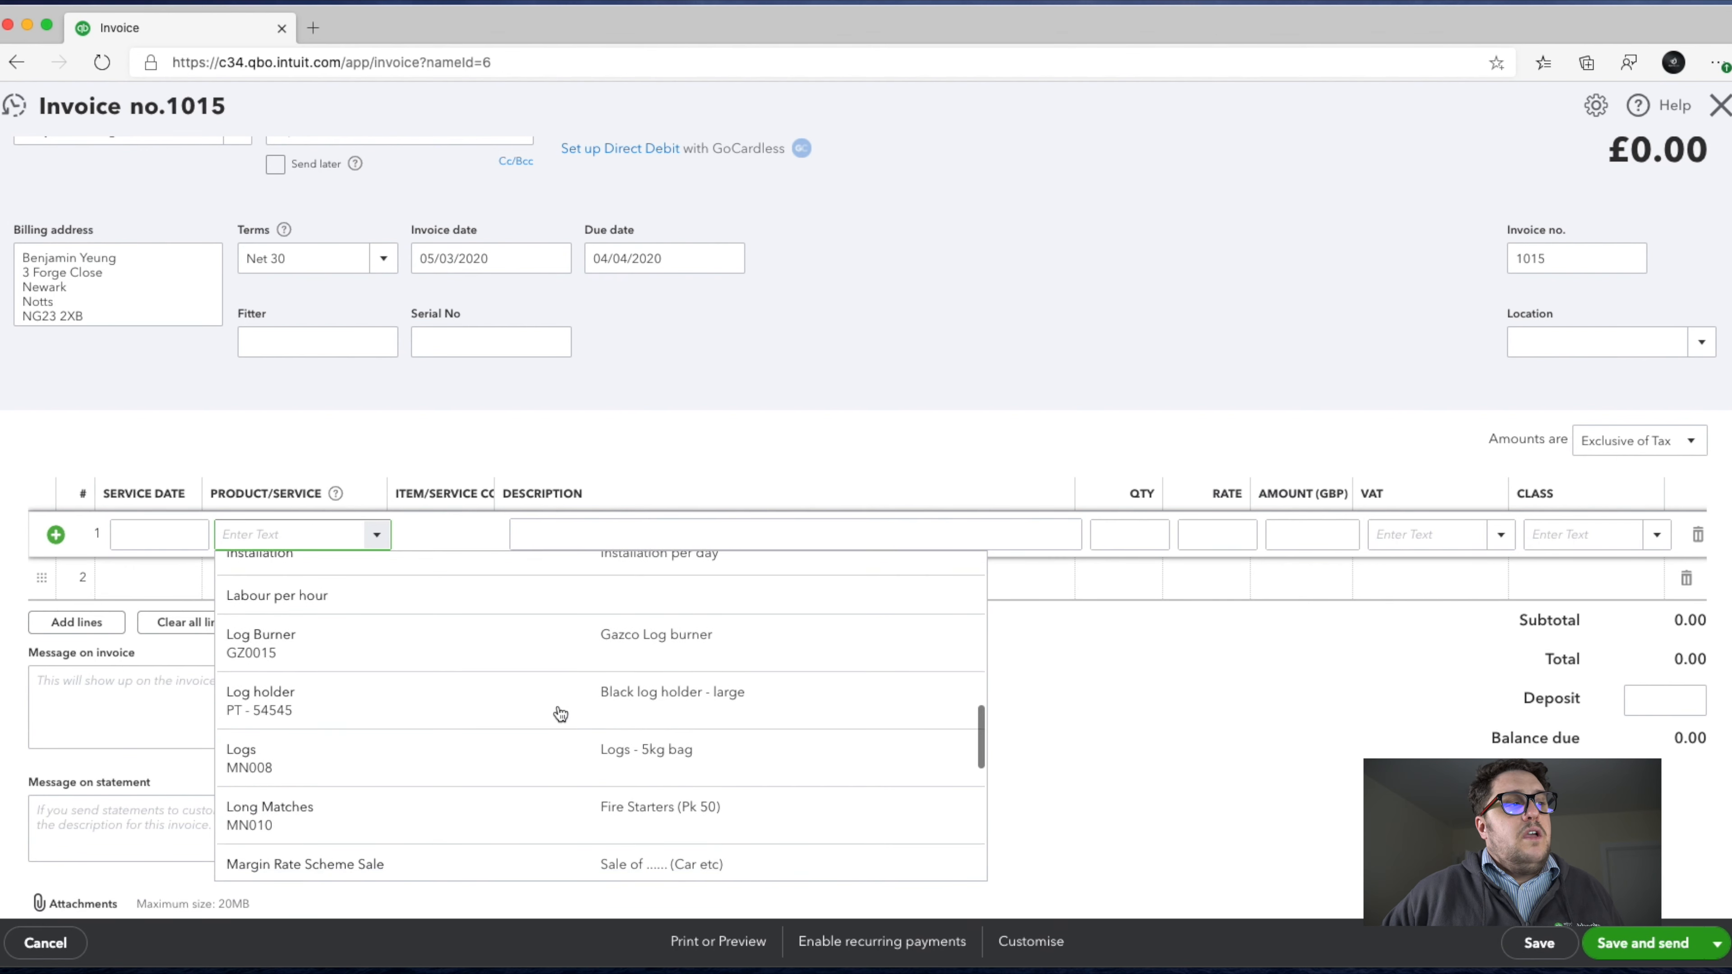
scroll(535, 717, up, 5)
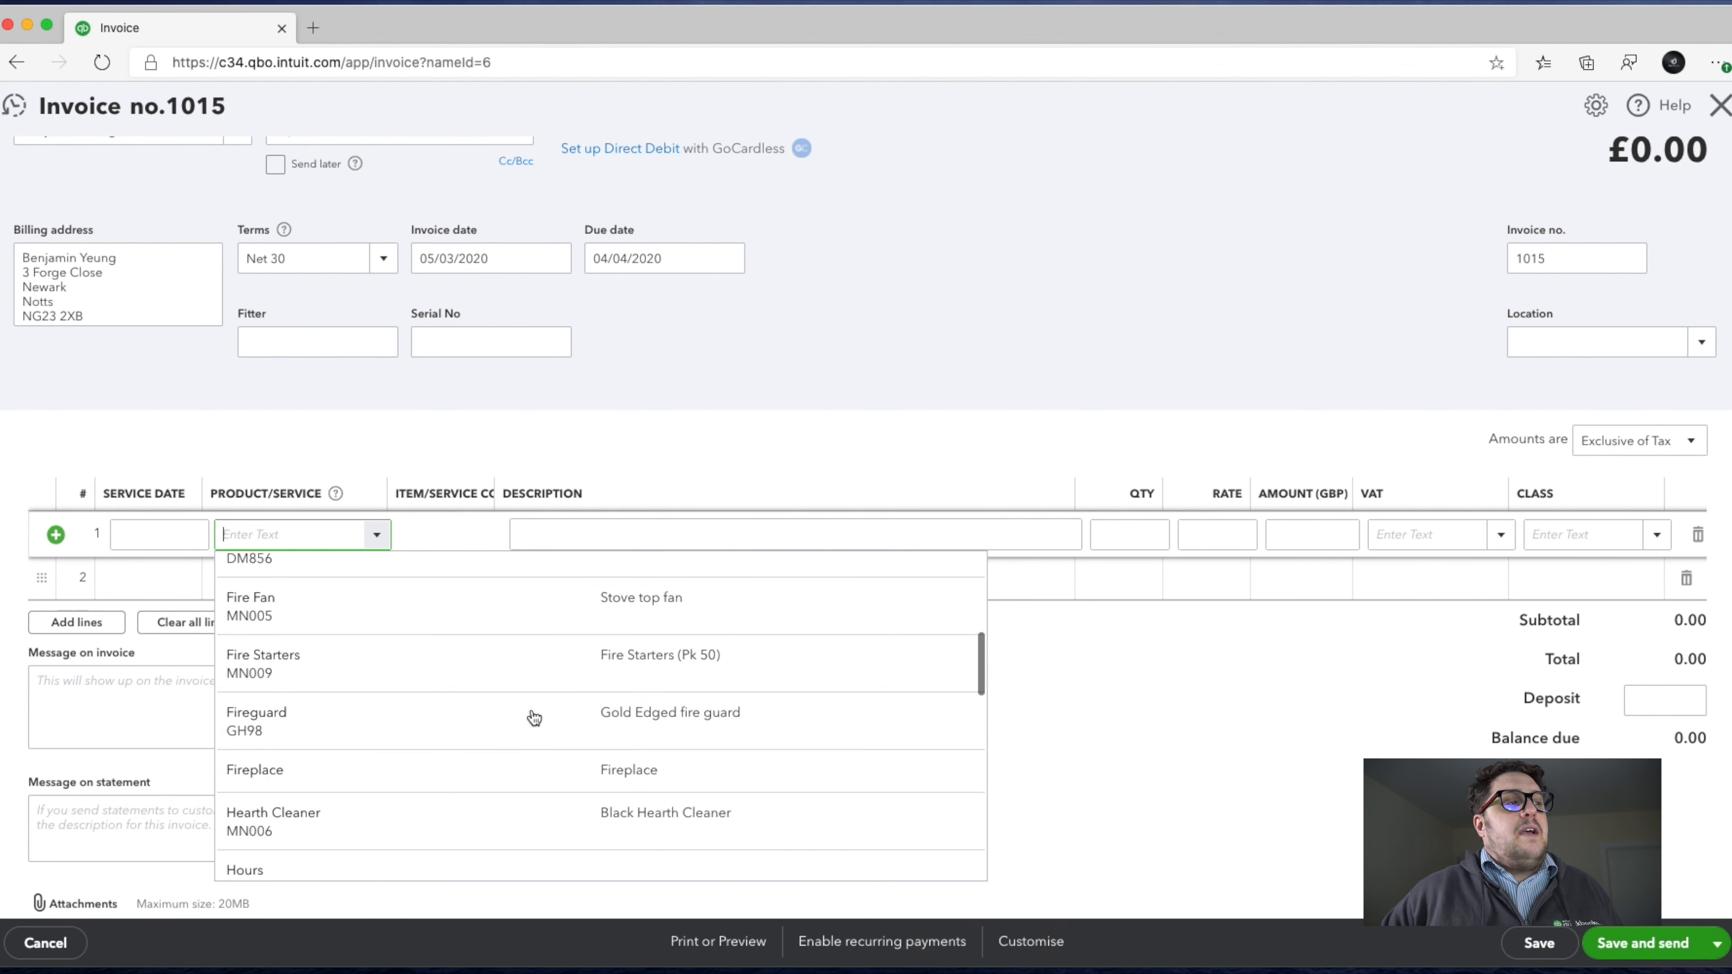
click(500, 629)
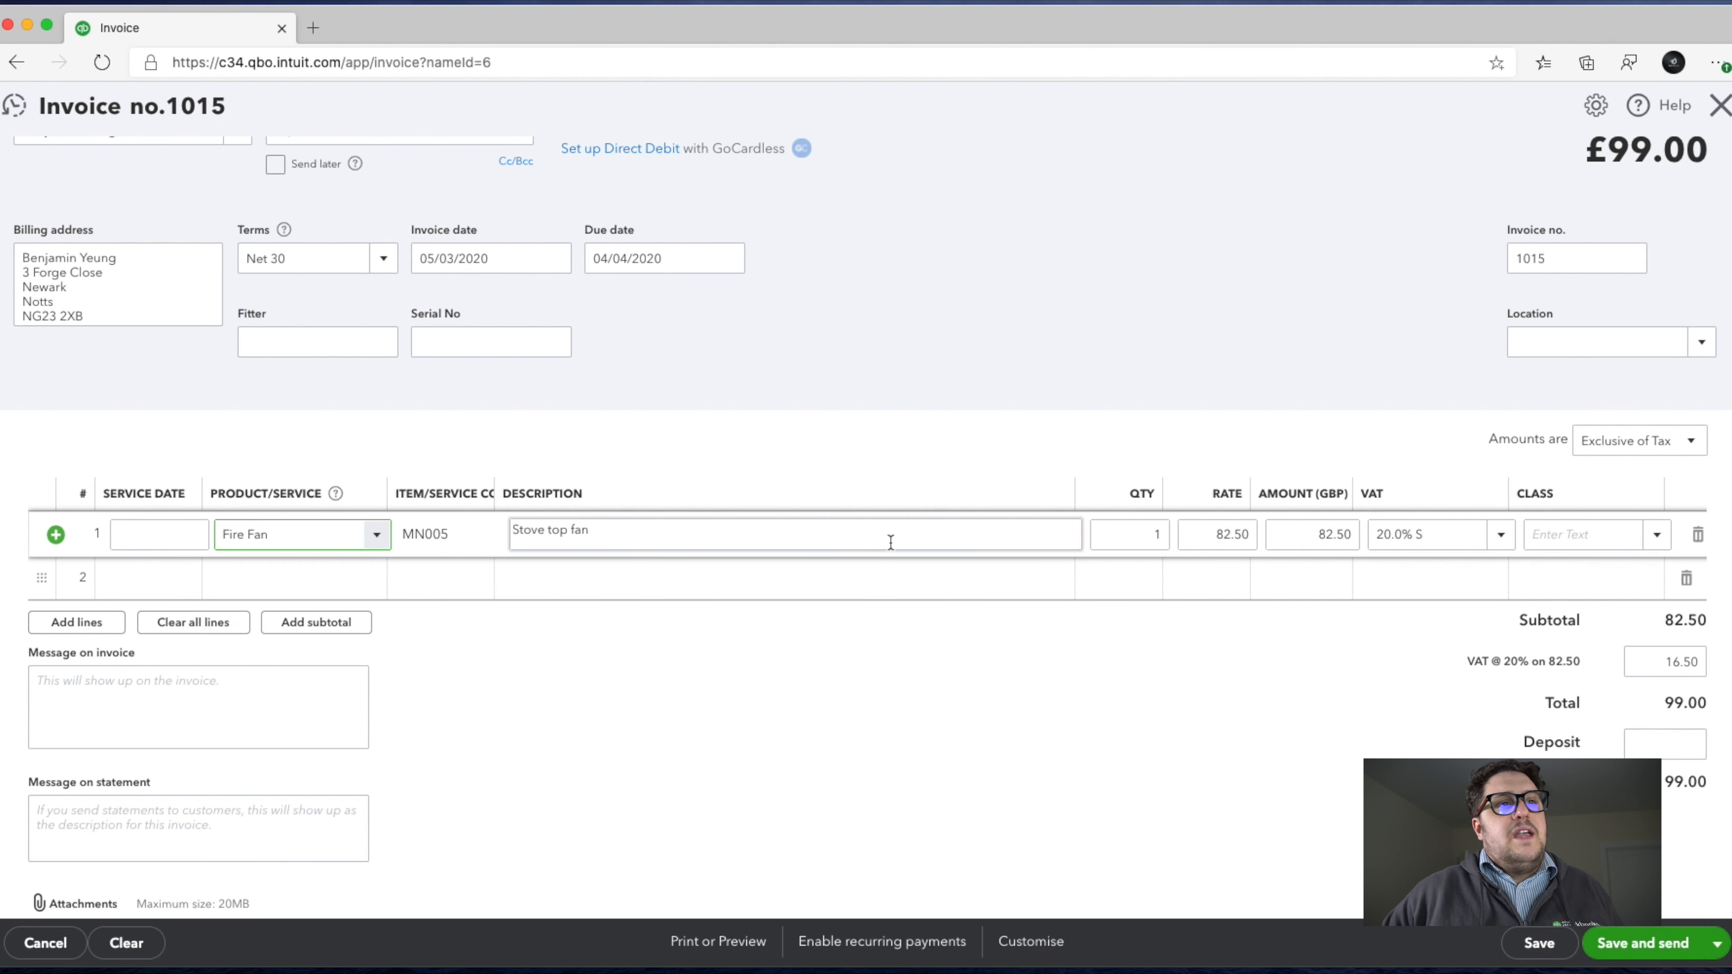
click(1131, 535)
text(3)
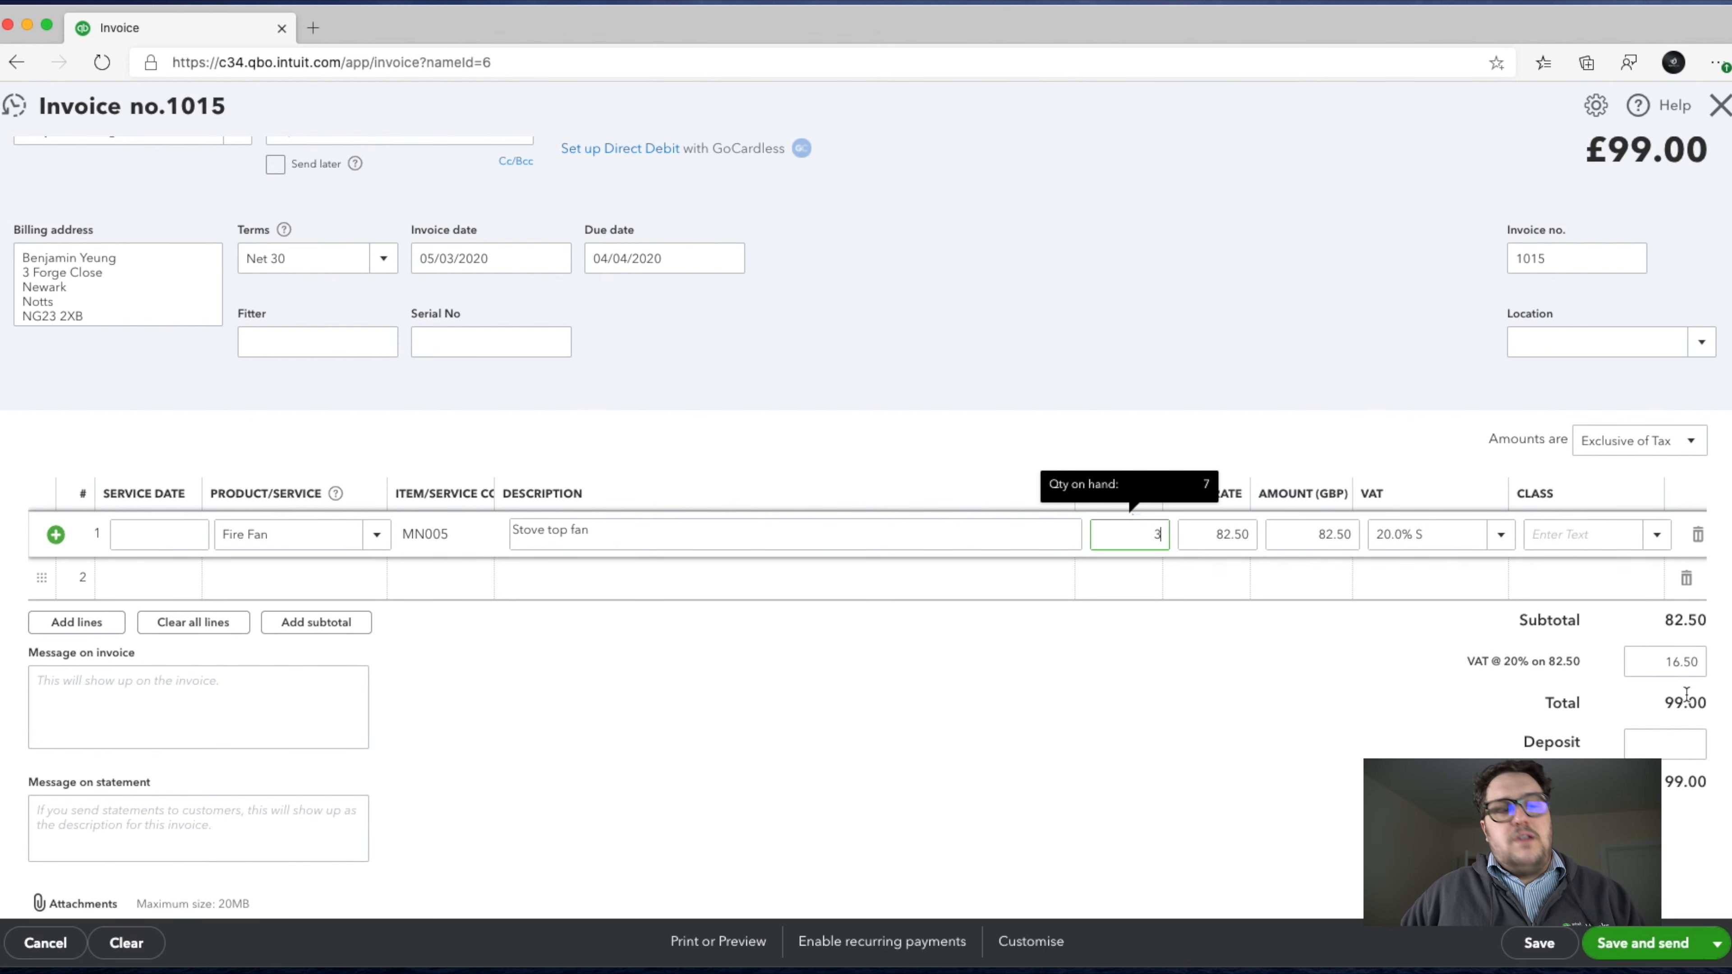
key(Tab)
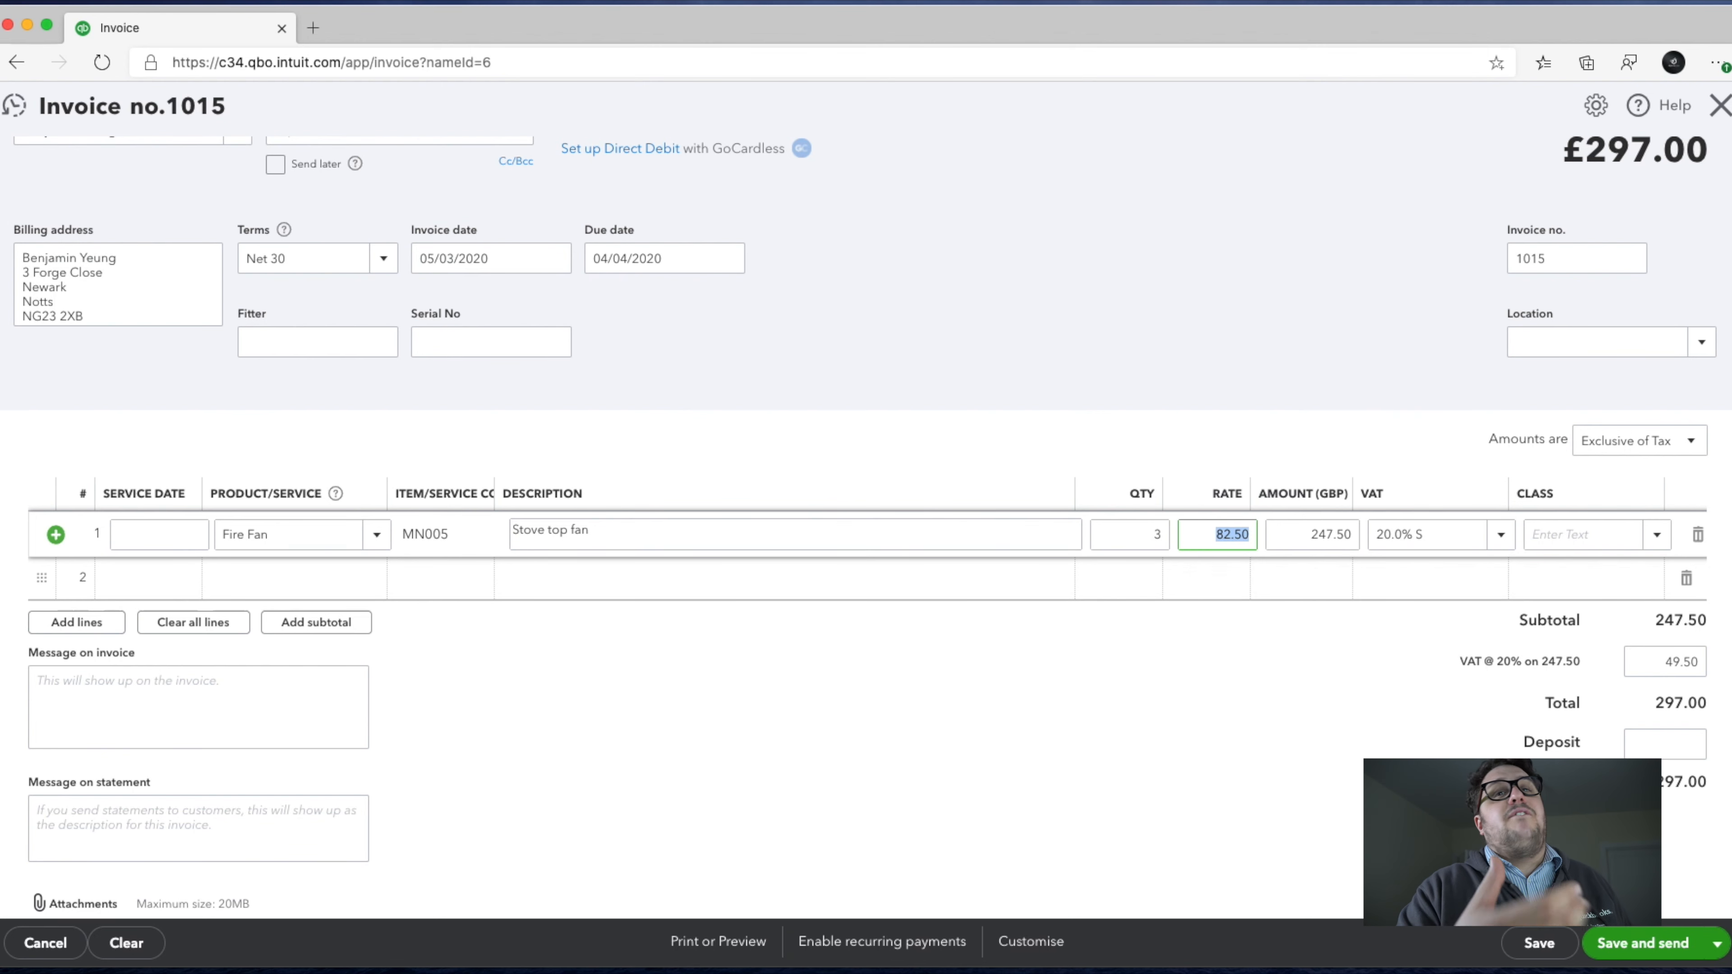
Step: Fill the second invoice line with the Fireguard product and set its quantity to 5
key(Tab)
key(Tab)
key(Tab)
key(Tab)
key(Tab)
key(Tab)
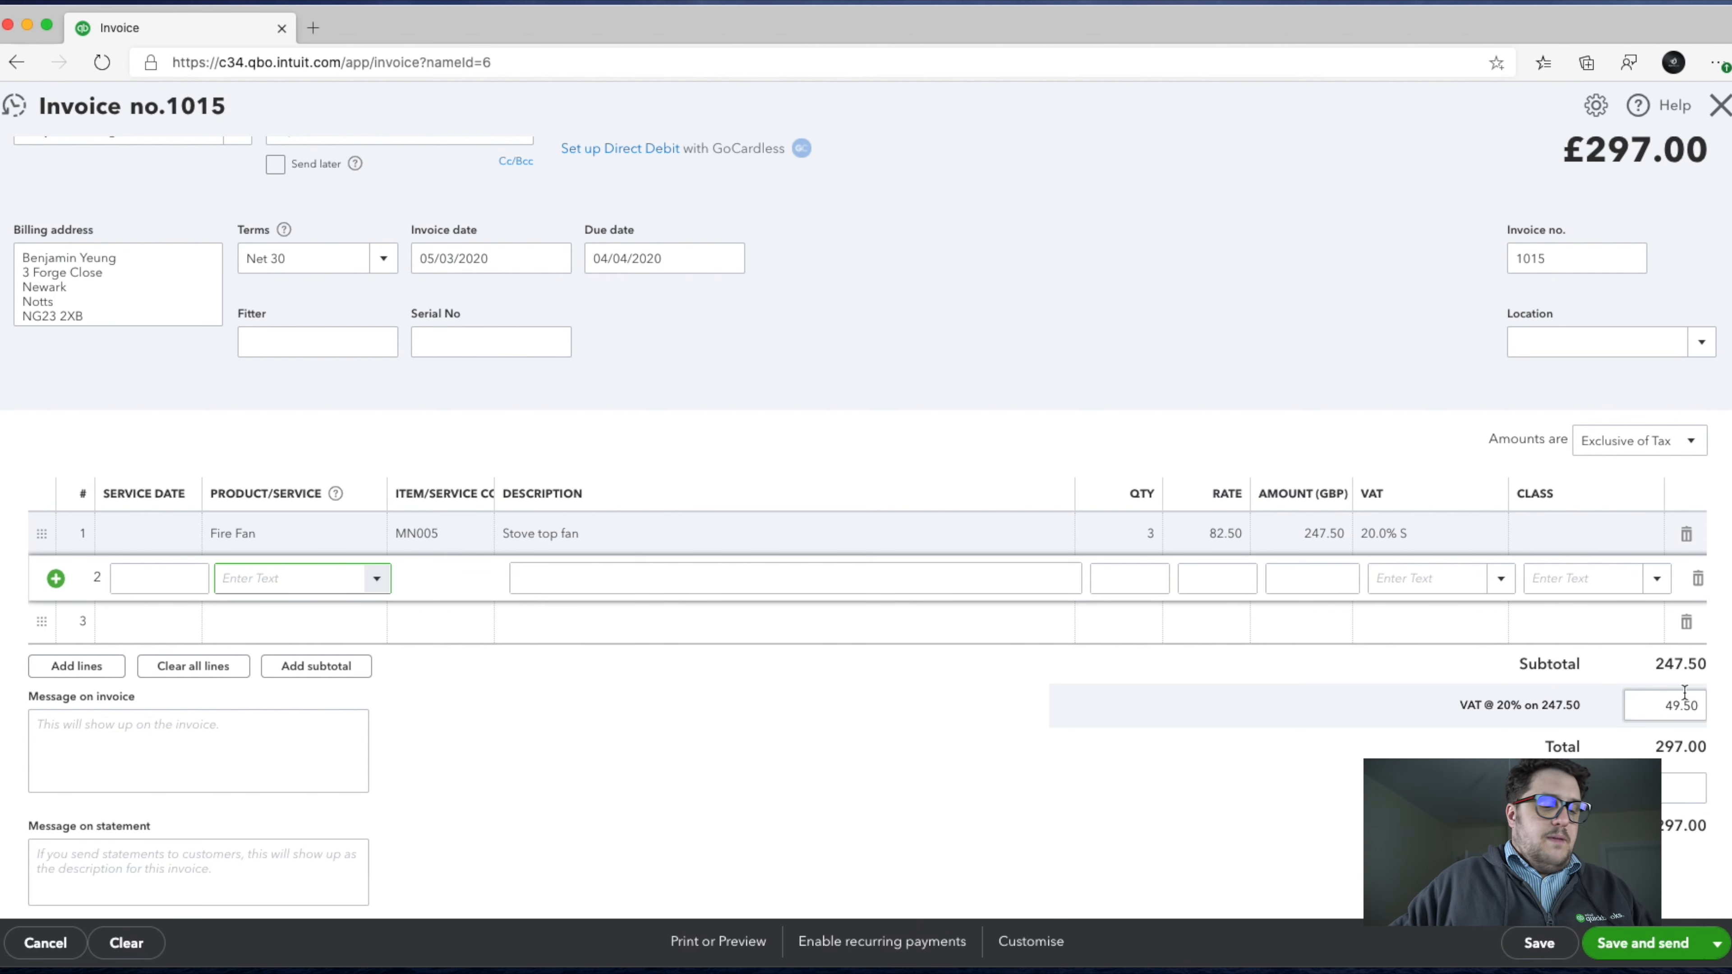
text(Fire)
key(Down)
key(Down)
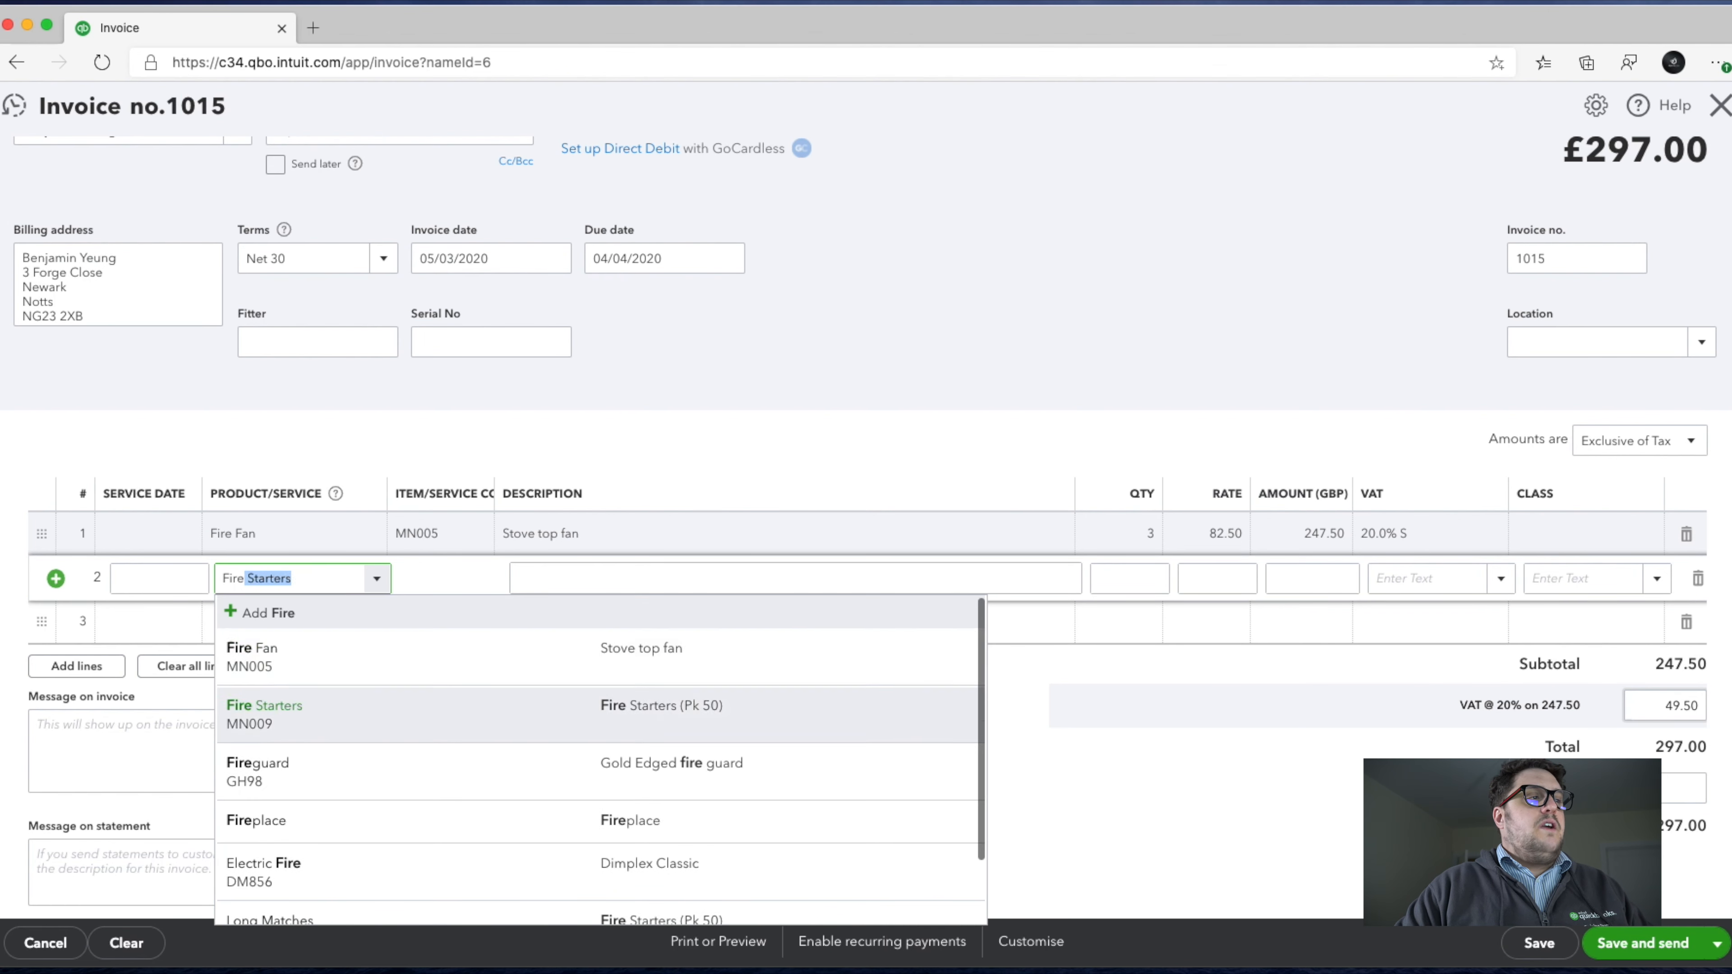
key(Return)
key(Tab)
key(Tab)
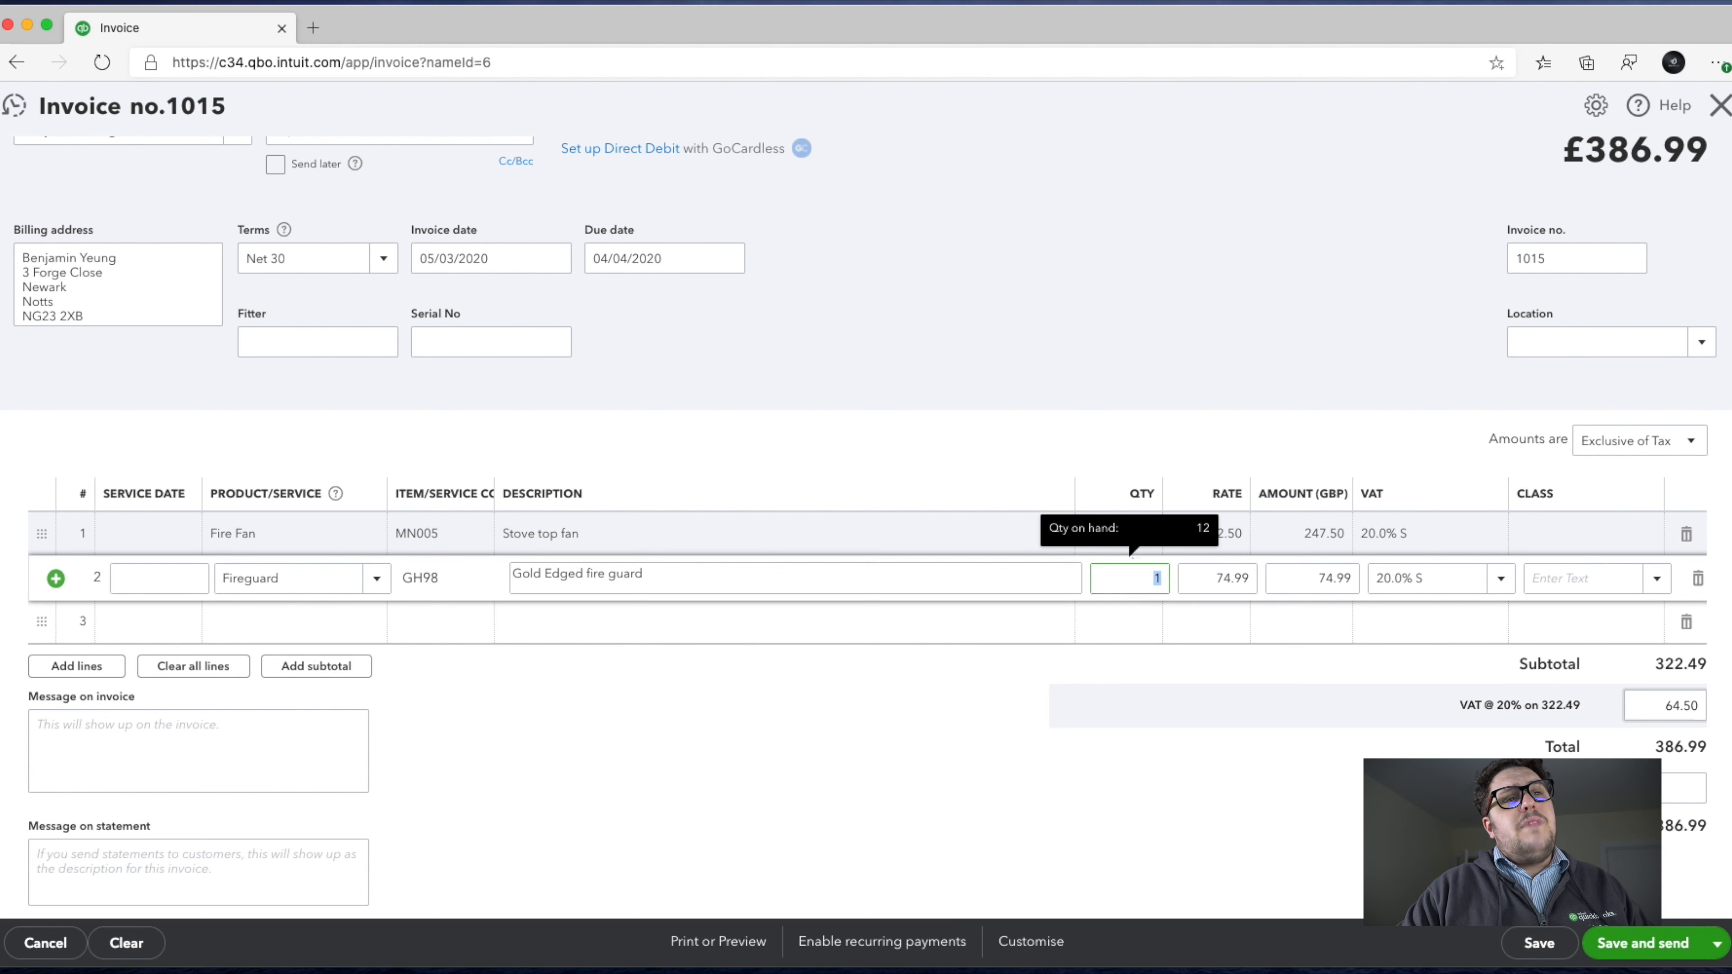
text(5)
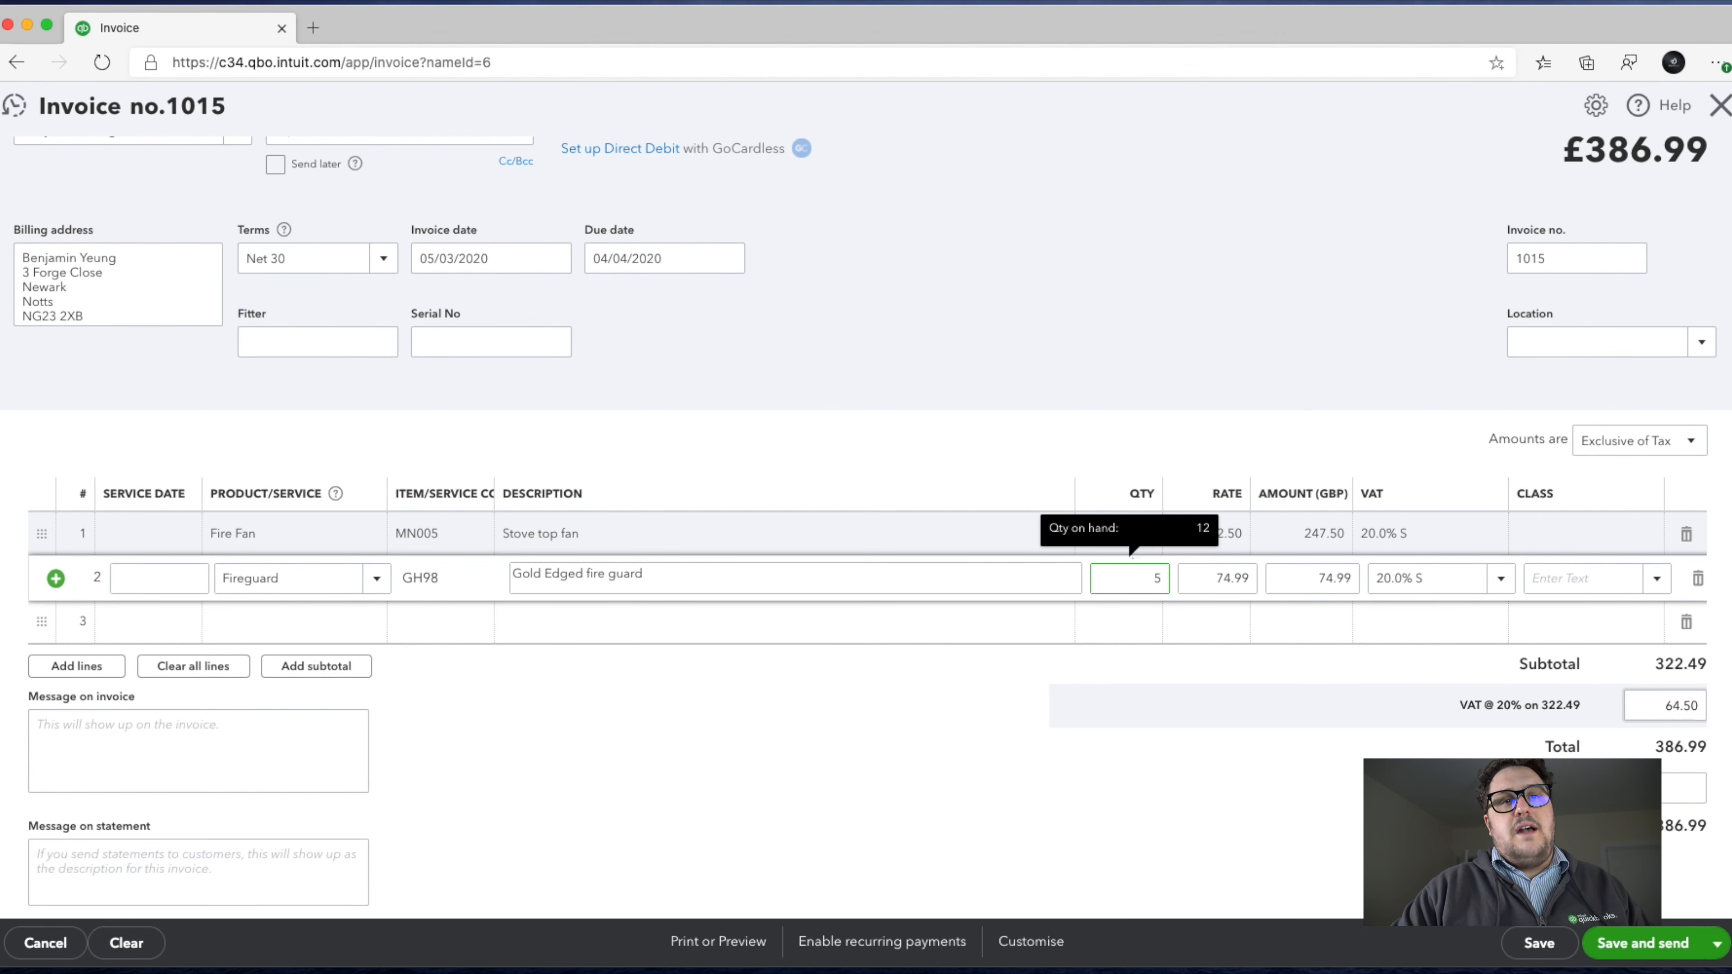
key(Tab)
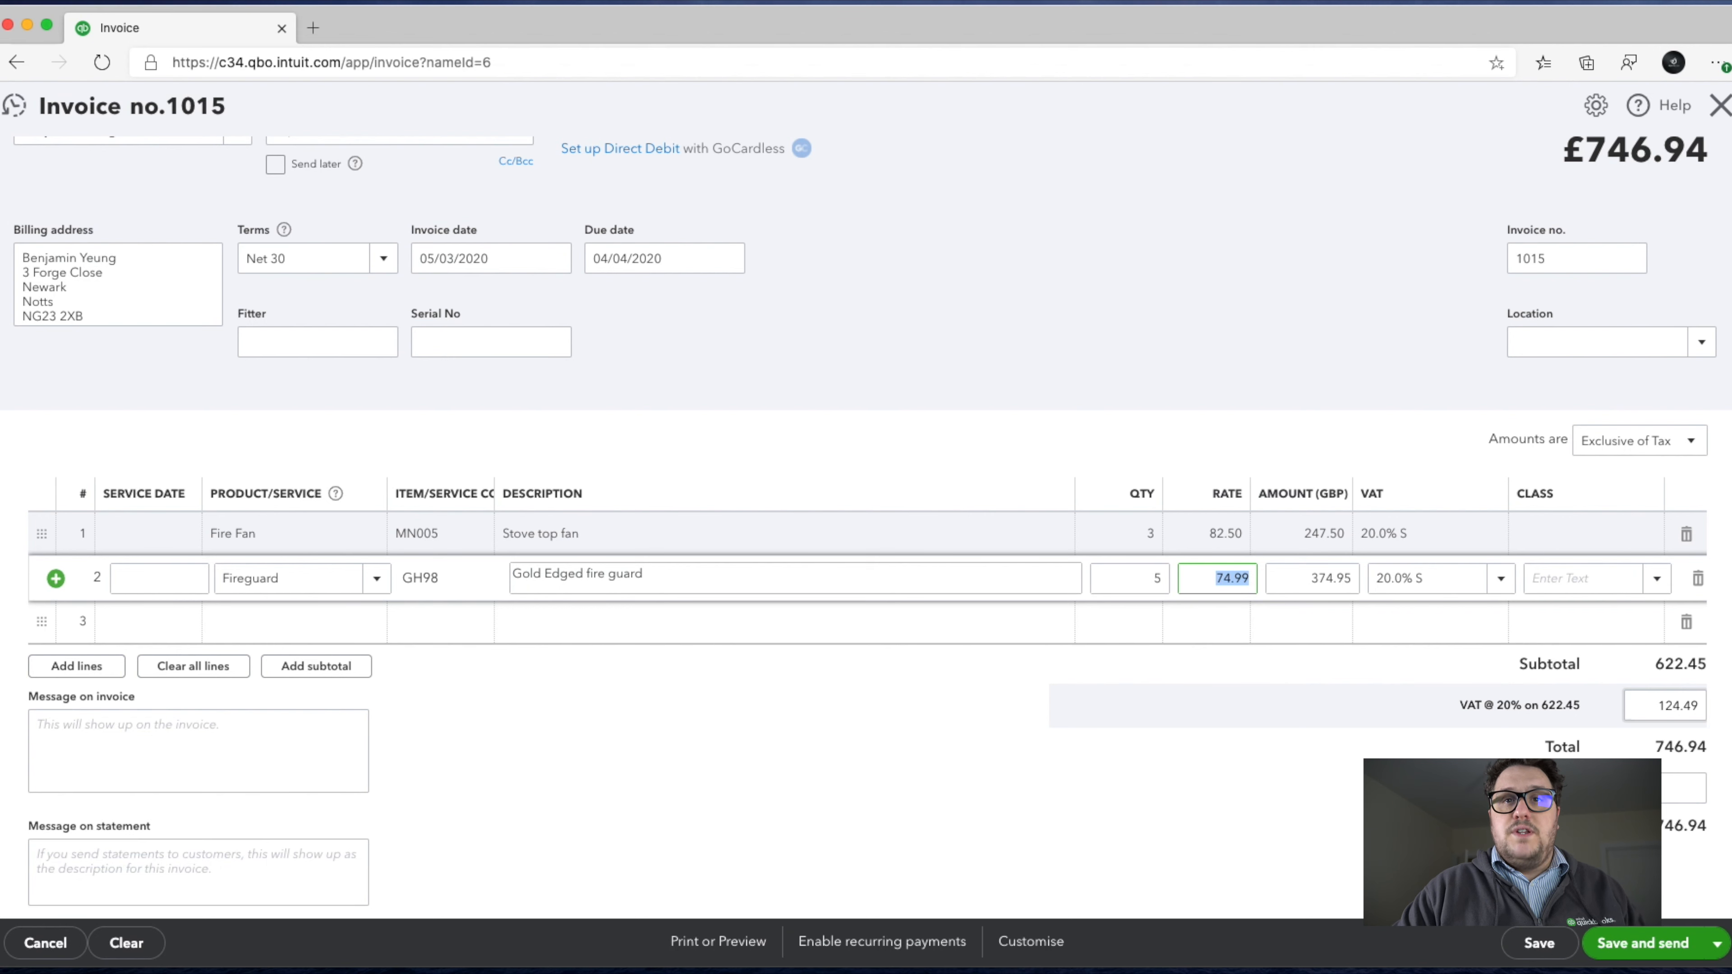